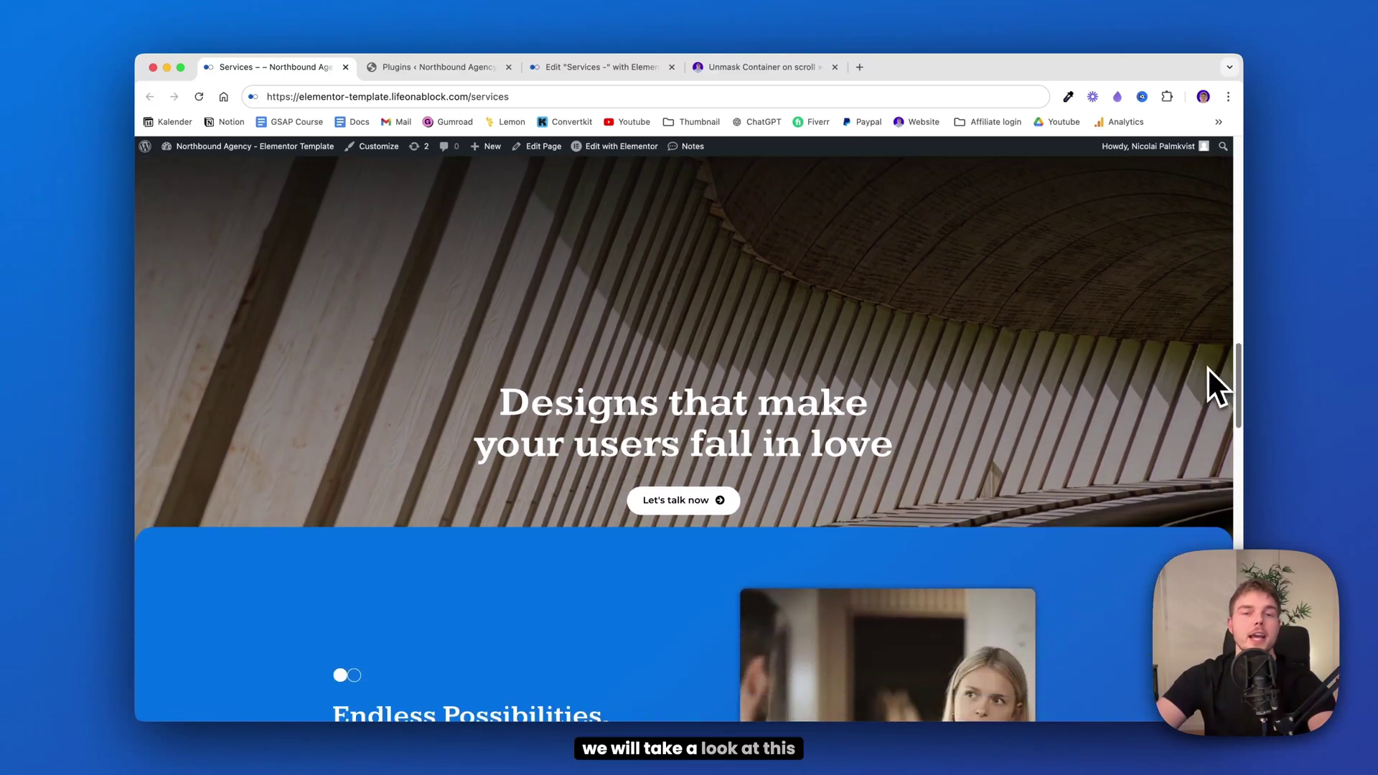
{"action": "scroll", "coordinate": [1208, 368], "scroll_direction": "down", "scroll_amount": 3}
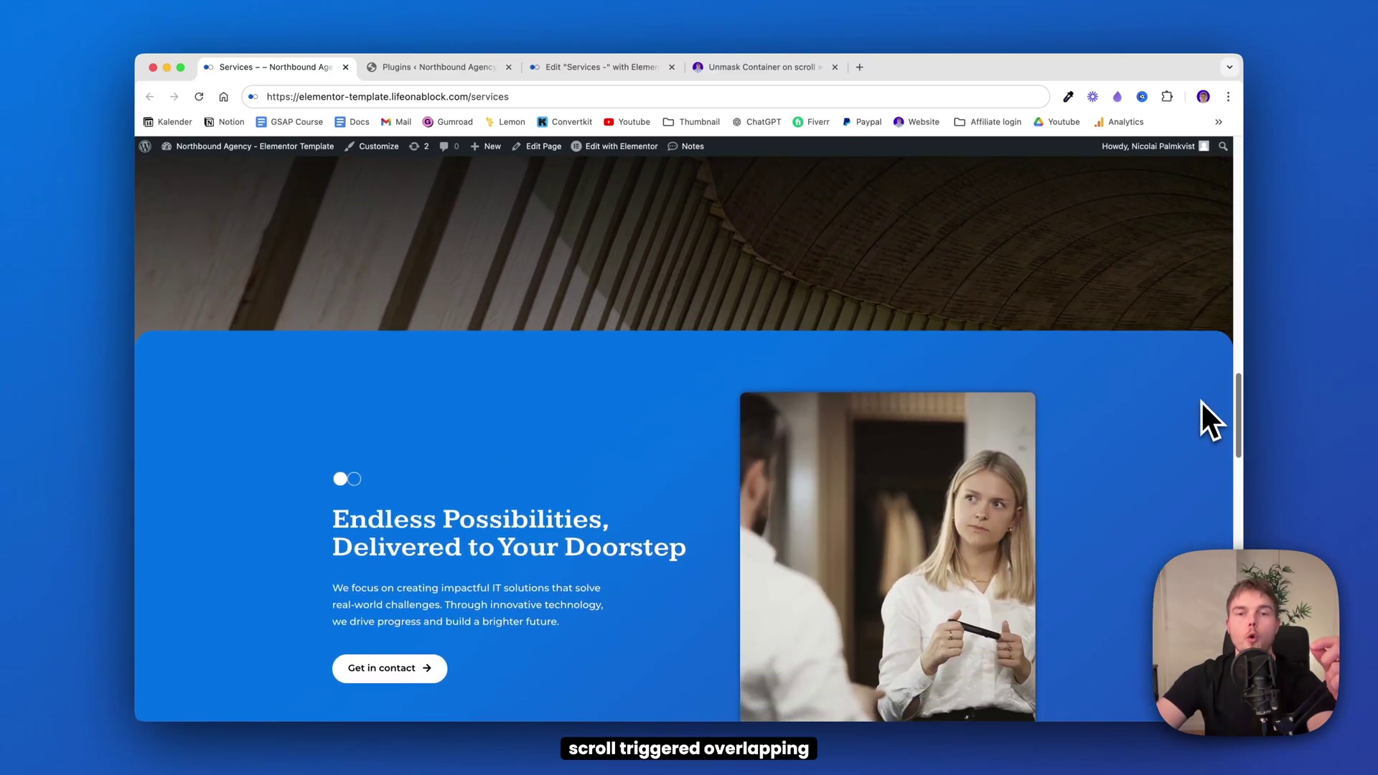
Scroll the live Services page past the sticky hero and blue containers to the Take action section
{"action": "scroll", "coordinate": [1201, 380], "scroll_direction": "up", "scroll_amount": 6}
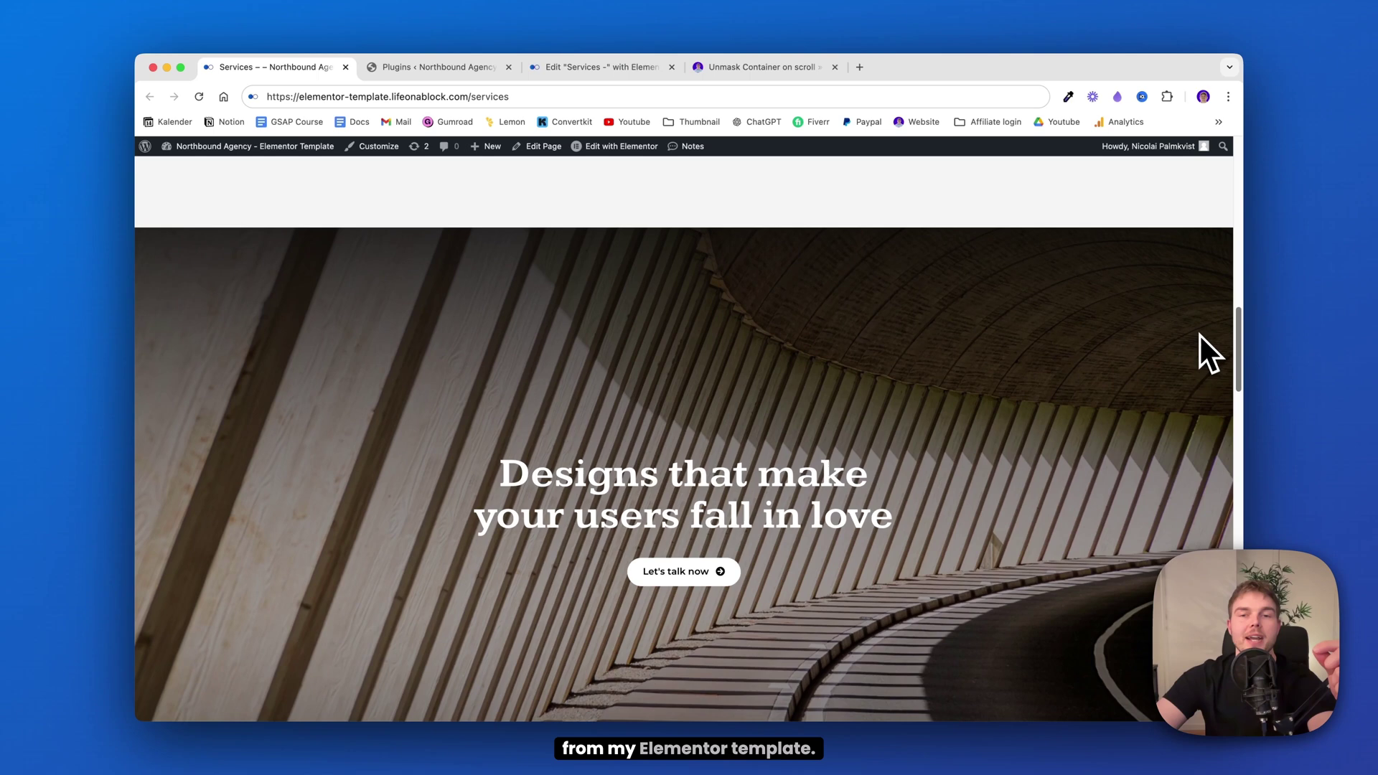
{"action": "scroll", "coordinate": [1198, 327], "scroll_direction": "down", "scroll_amount": 3}
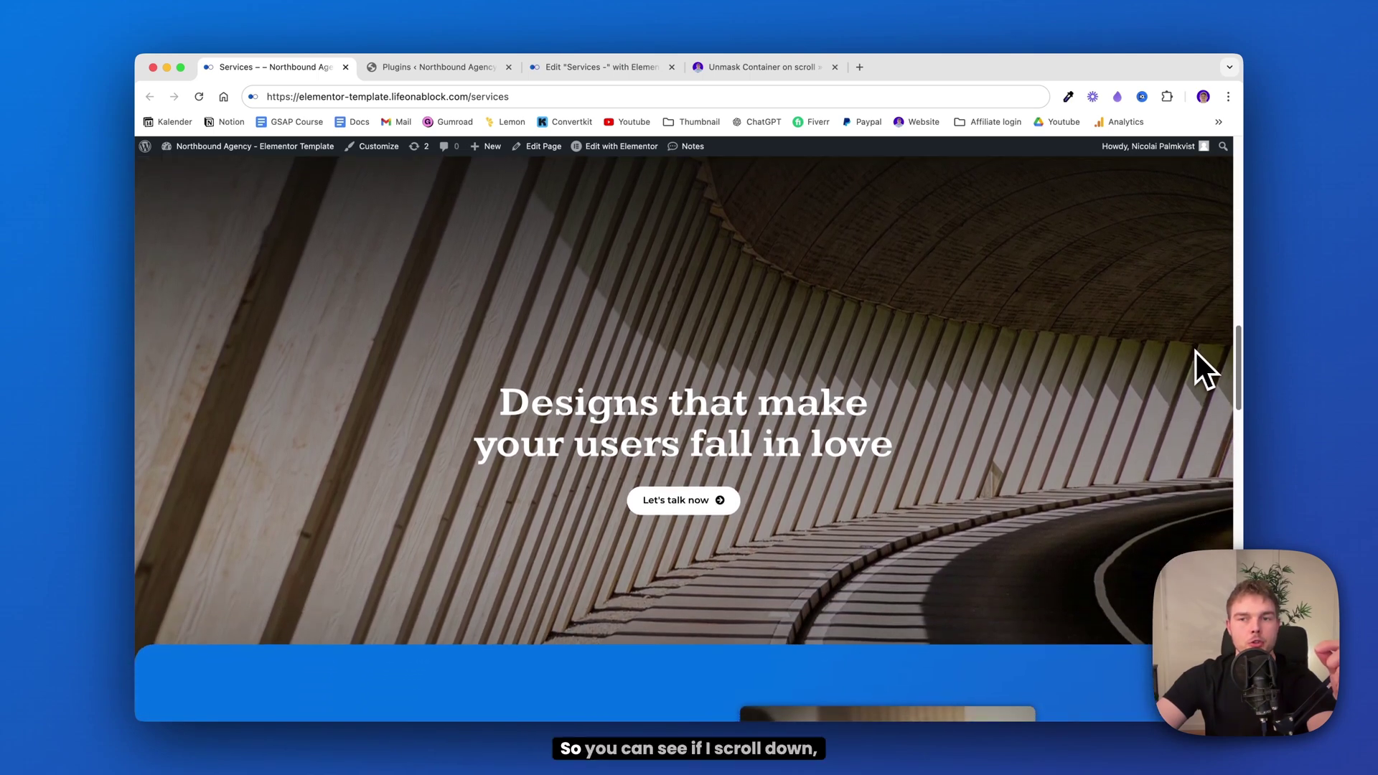
{"action": "scroll", "coordinate": [1196, 351], "scroll_direction": "down", "scroll_amount": 3}
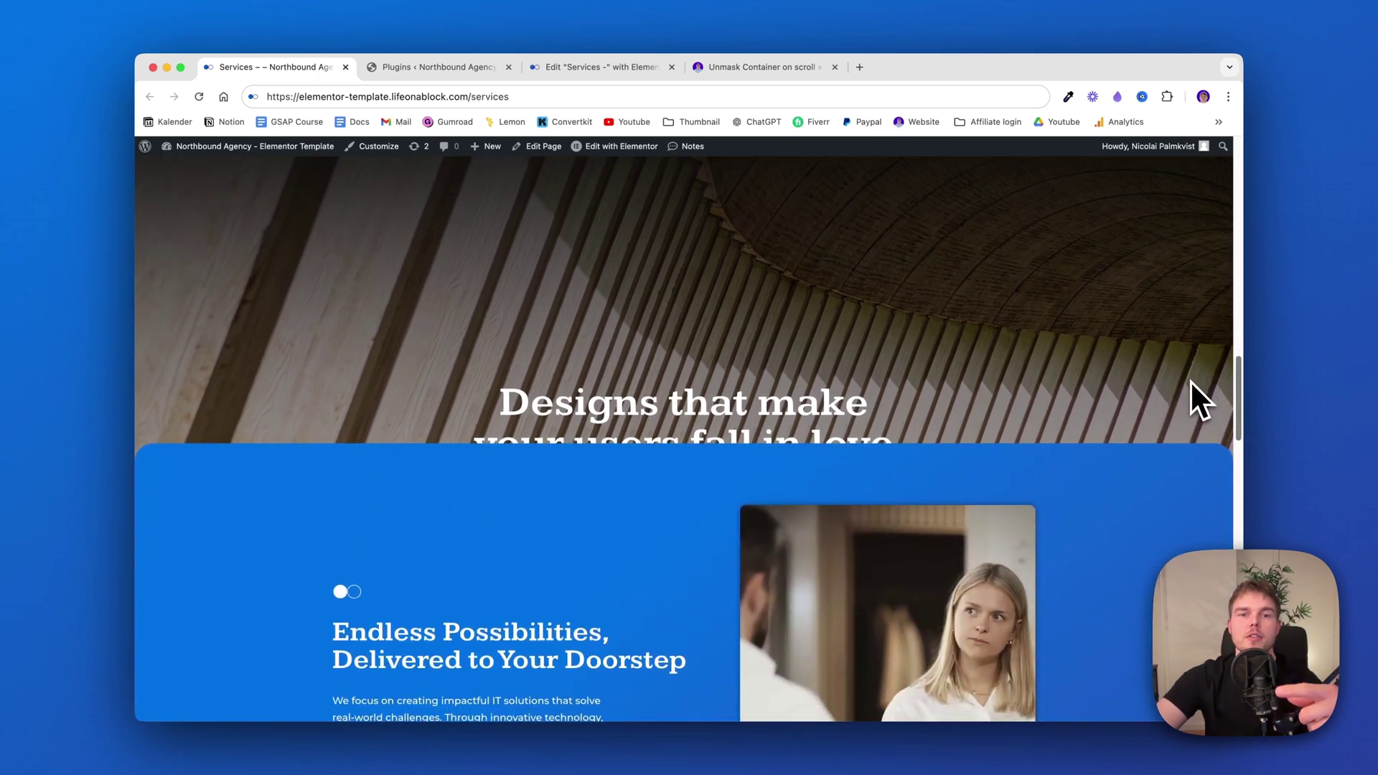
{"action": "scroll", "coordinate": [1190, 382], "scroll_direction": "down", "scroll_amount": 3}
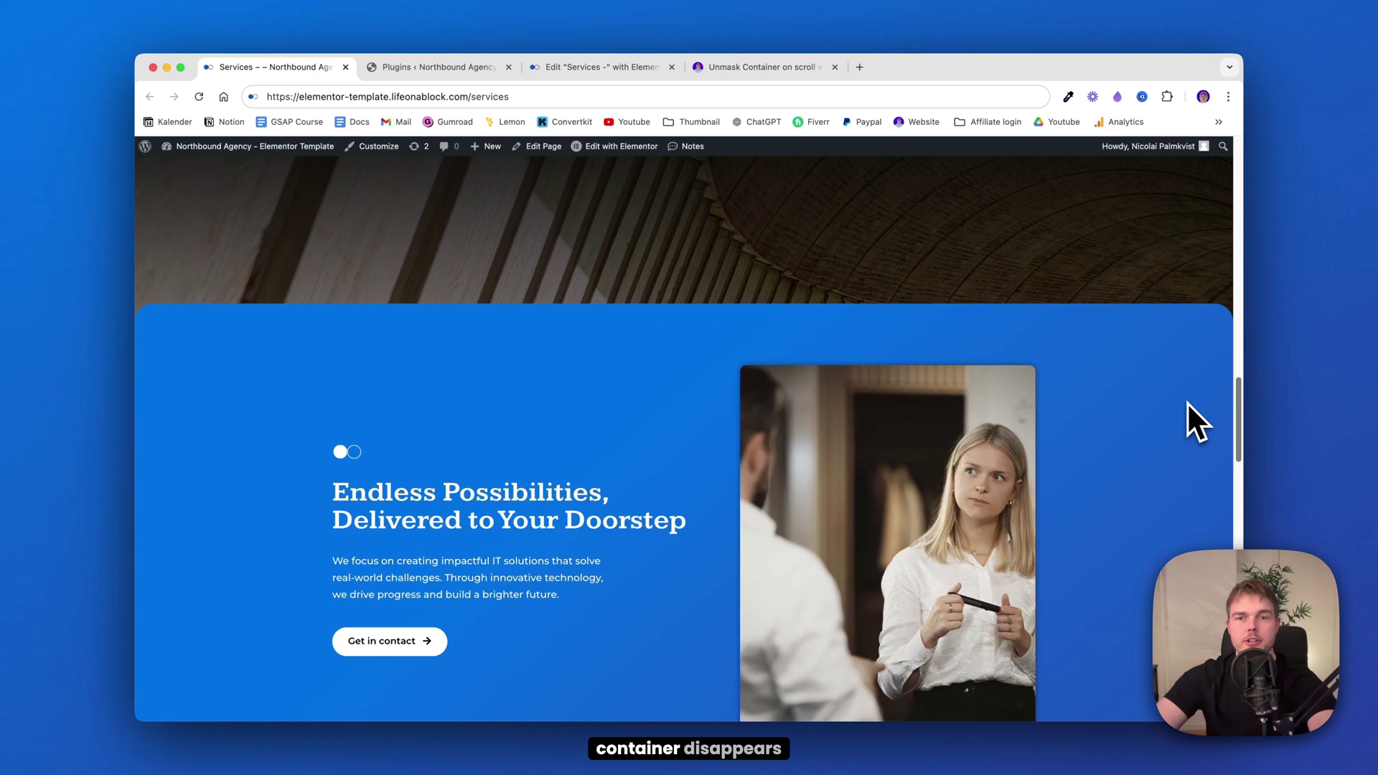
{"action": "scroll", "coordinate": [1187, 402], "scroll_direction": "down", "scroll_amount": 4}
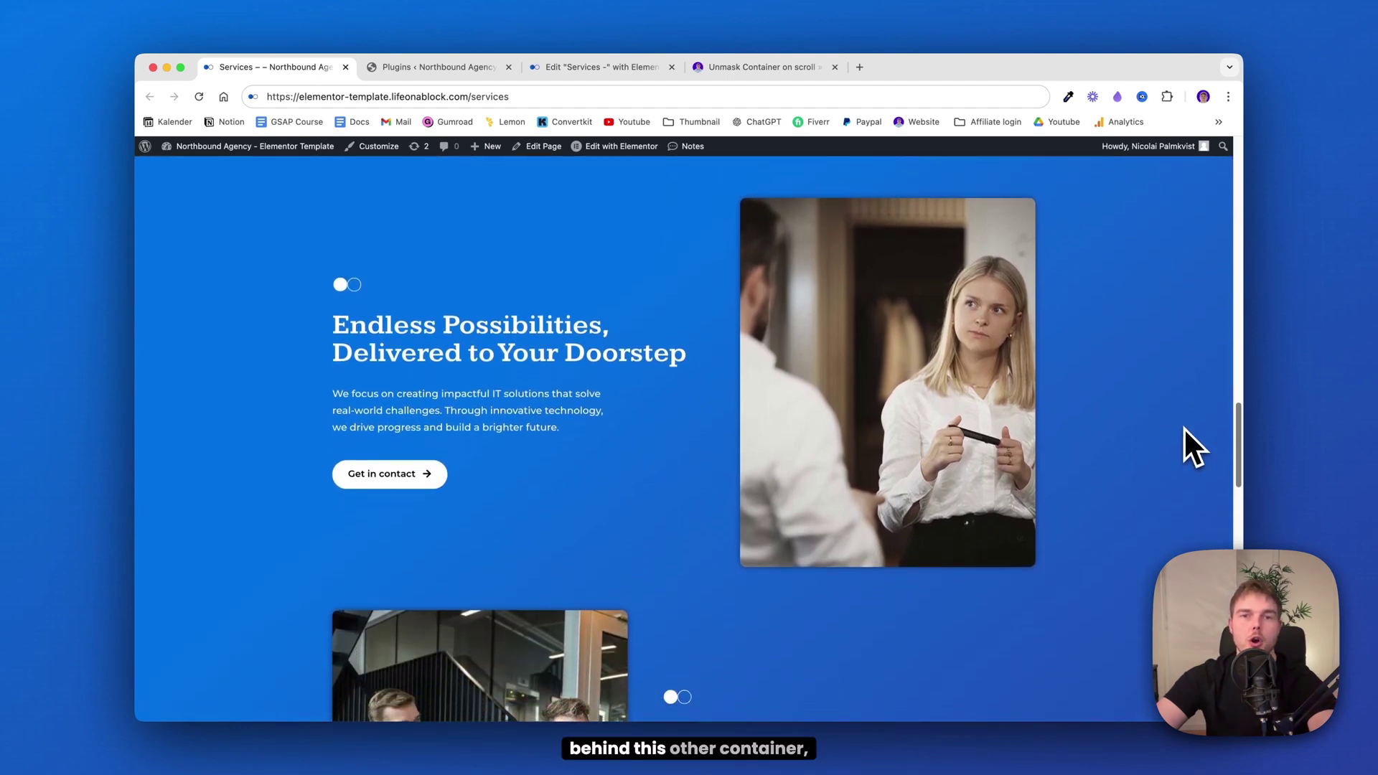
{"action": "scroll", "coordinate": [1184, 428], "scroll_direction": "down", "scroll_amount": 5}
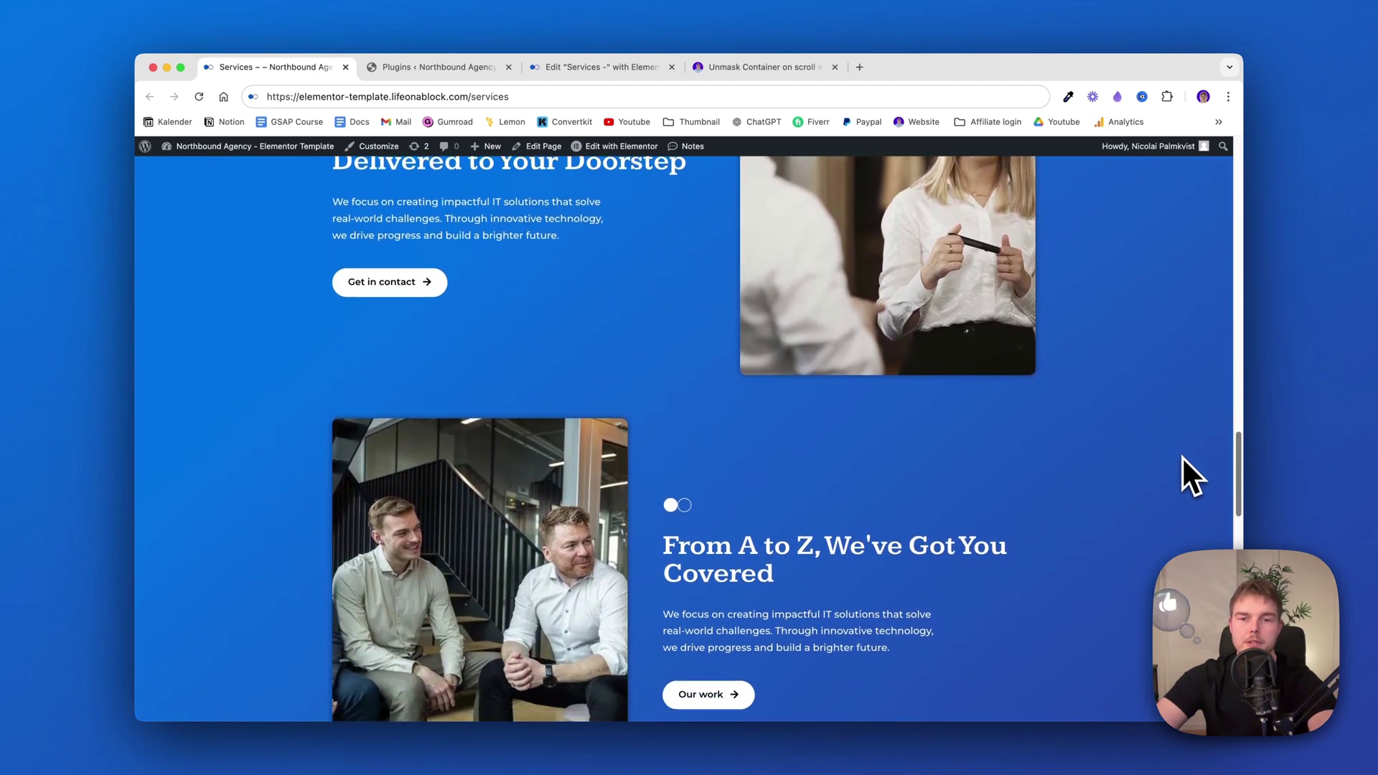
{"action": "scroll", "coordinate": [1182, 495], "scroll_direction": "down", "scroll_amount": 8}
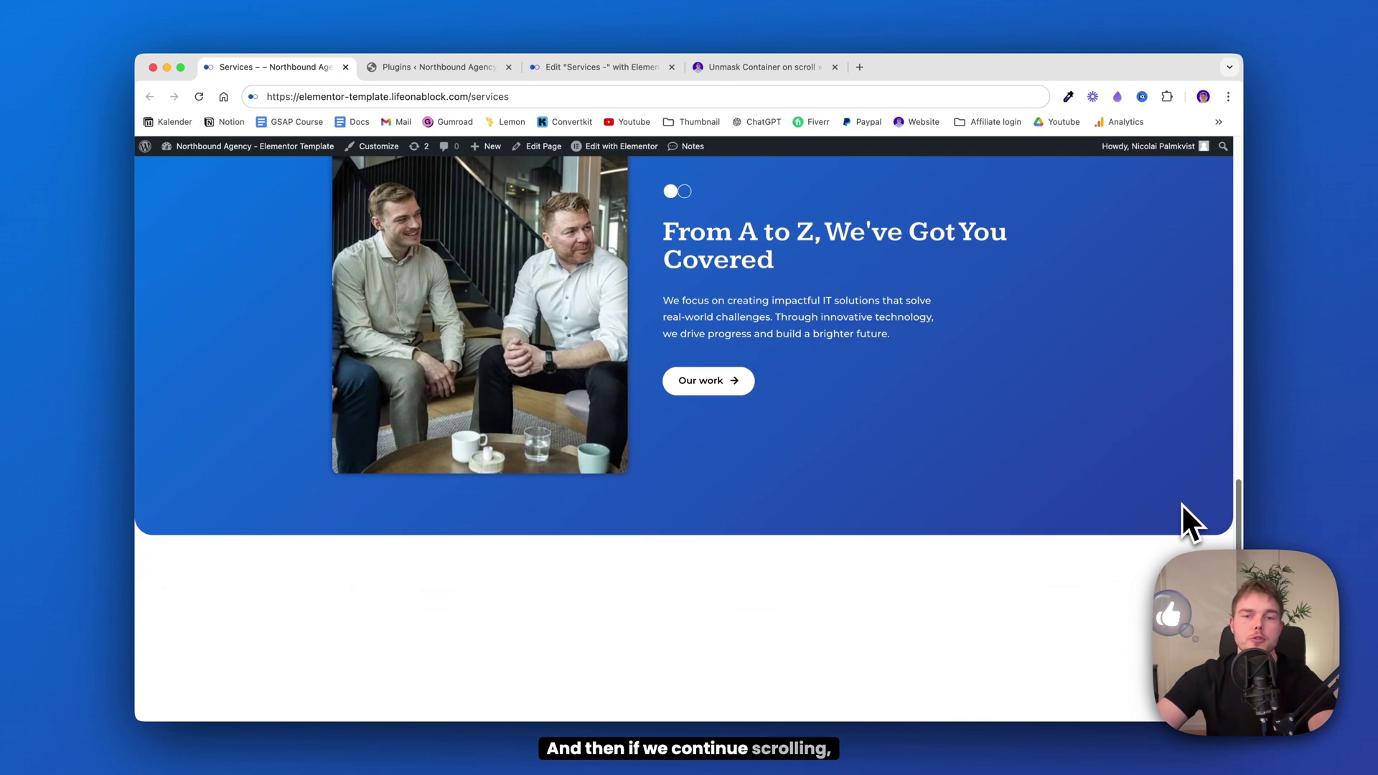
{"action": "scroll", "coordinate": [1180, 513], "scroll_direction": "down", "scroll_amount": 5}
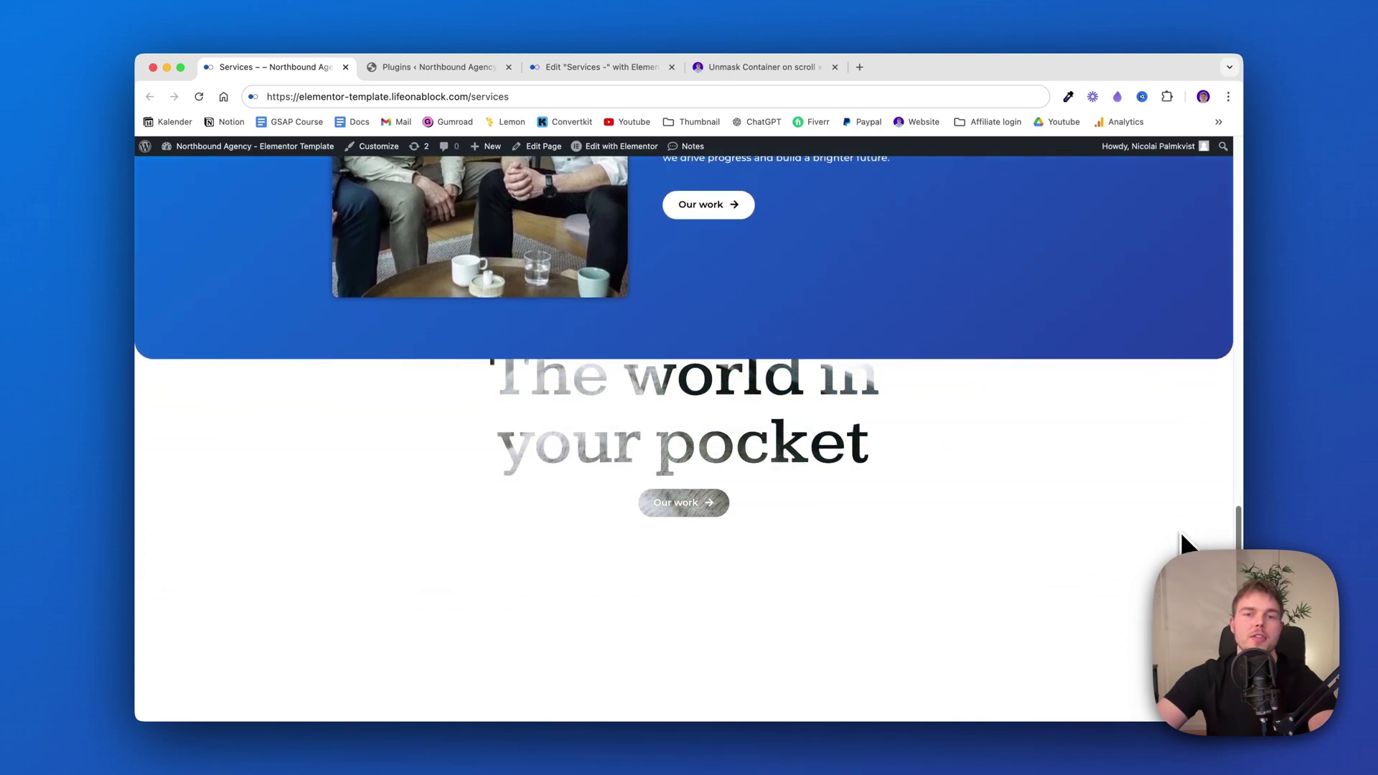
{"action": "scroll", "coordinate": [1181, 533], "scroll_direction": "down", "scroll_amount": 3}
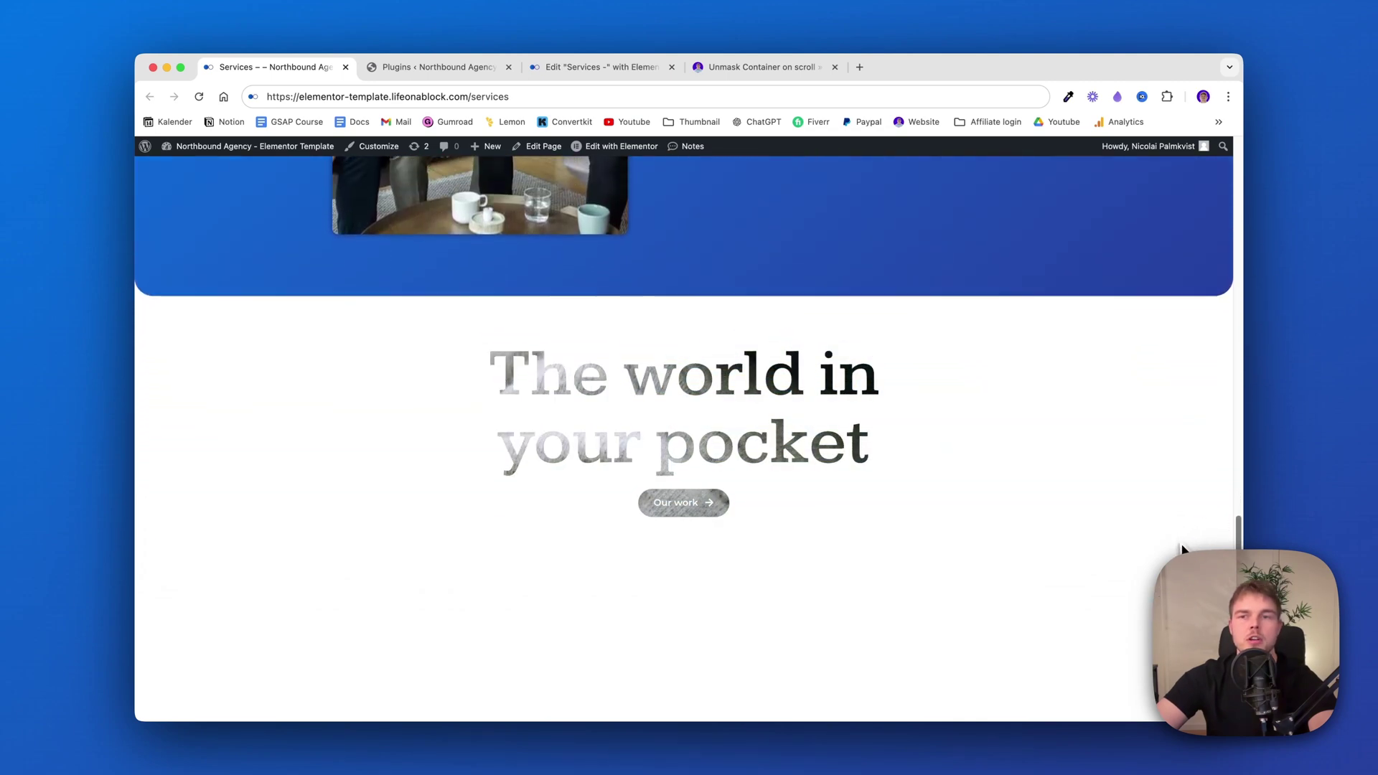
{"action": "scroll", "coordinate": [1183, 531], "scroll_direction": "up", "scroll_amount": 7}
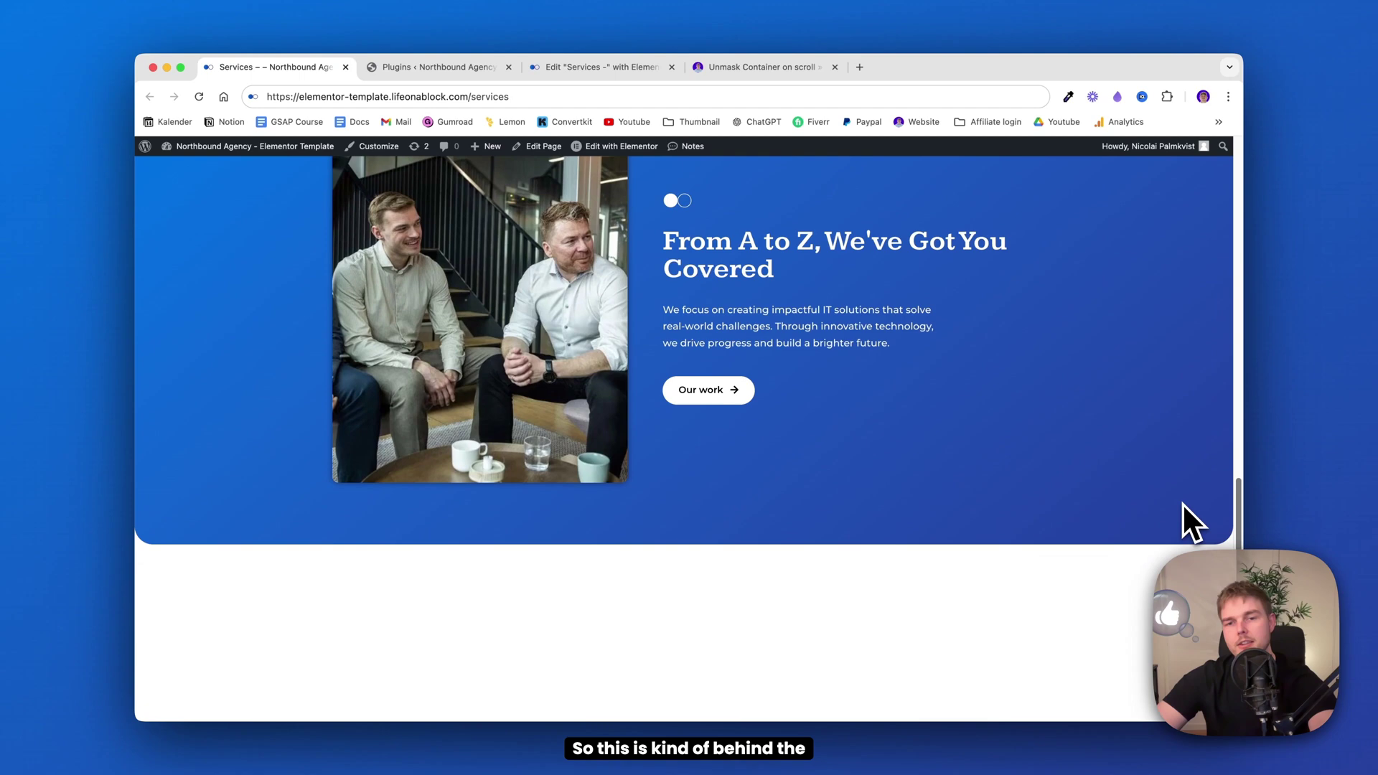
{"action": "scroll", "coordinate": [1182, 505], "scroll_direction": "down", "scroll_amount": 8}
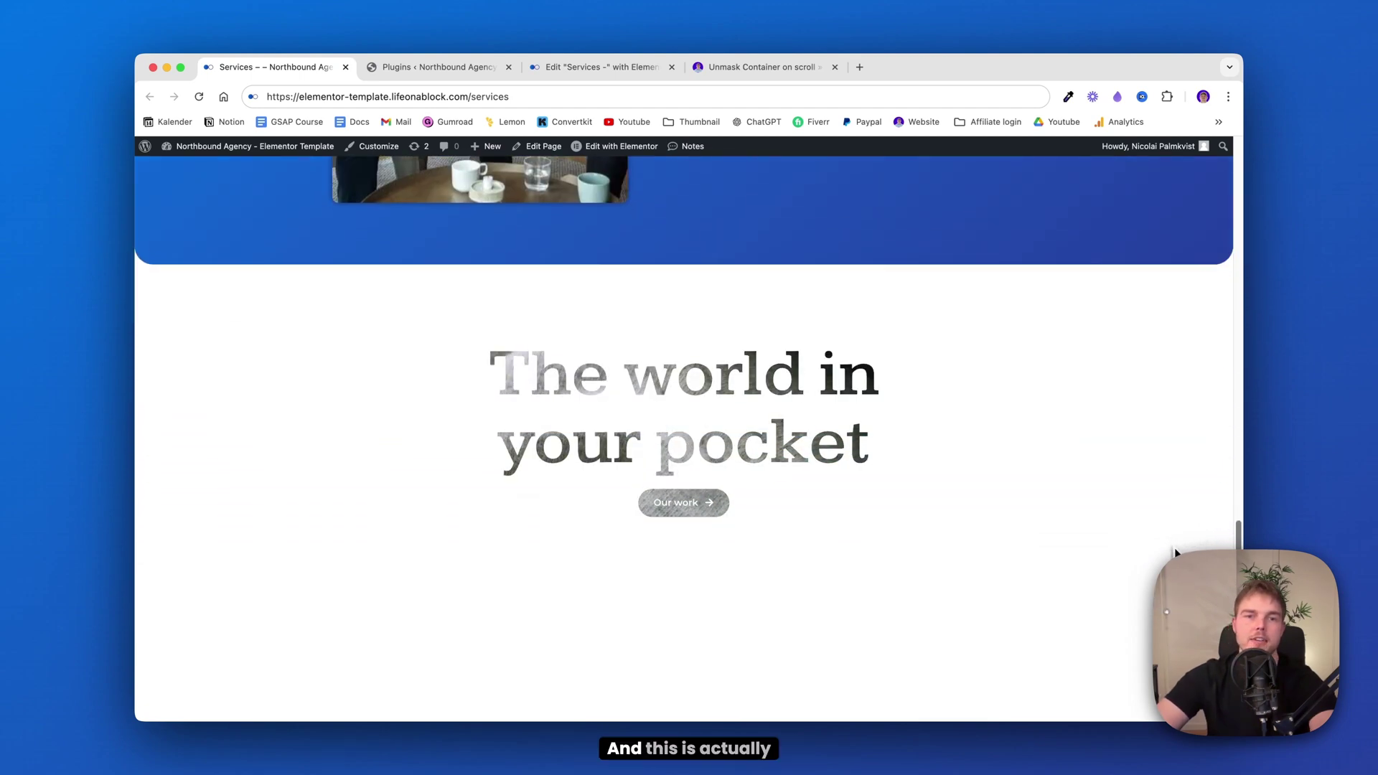
{"action": "scroll", "coordinate": [1174, 552], "scroll_direction": "down", "scroll_amount": 1}
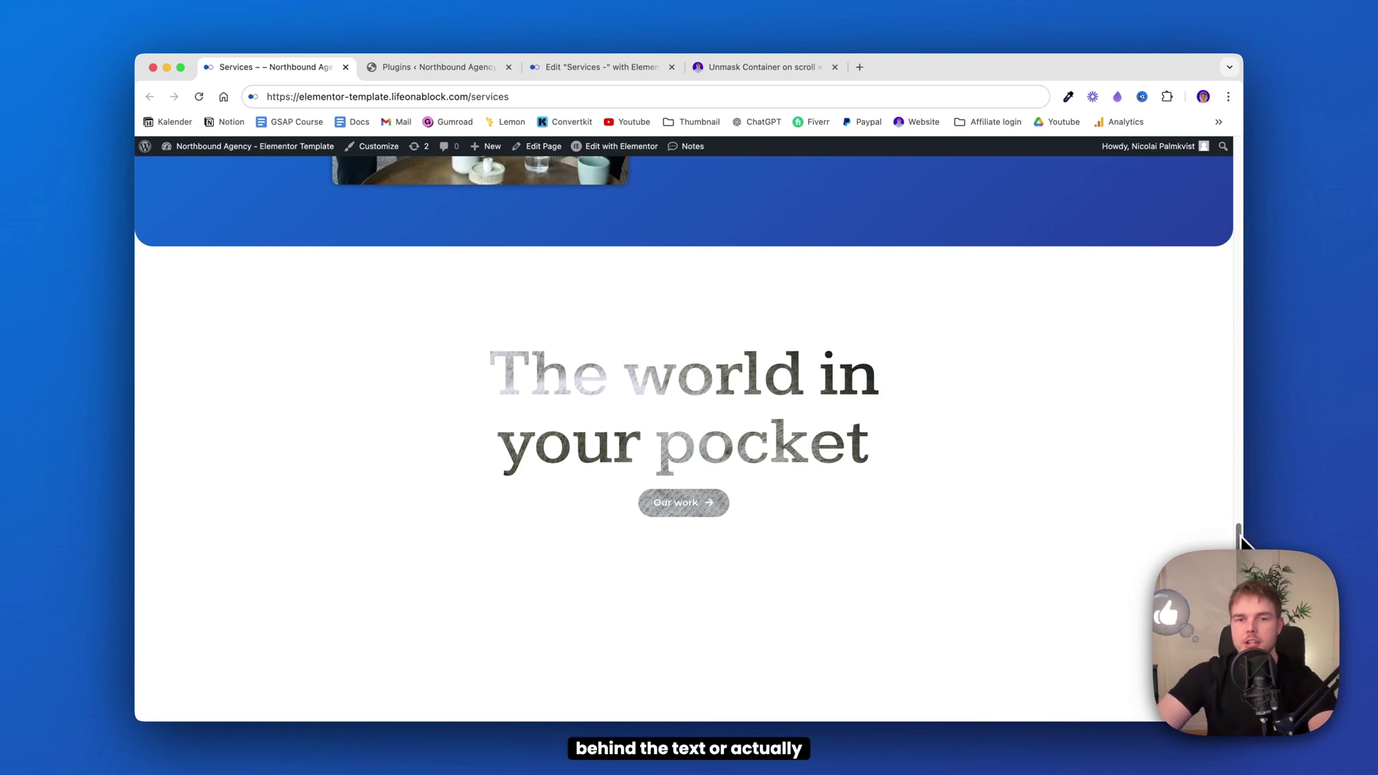
{"action": "scroll", "coordinate": [1240, 536], "scroll_direction": "down", "scroll_amount": 6}
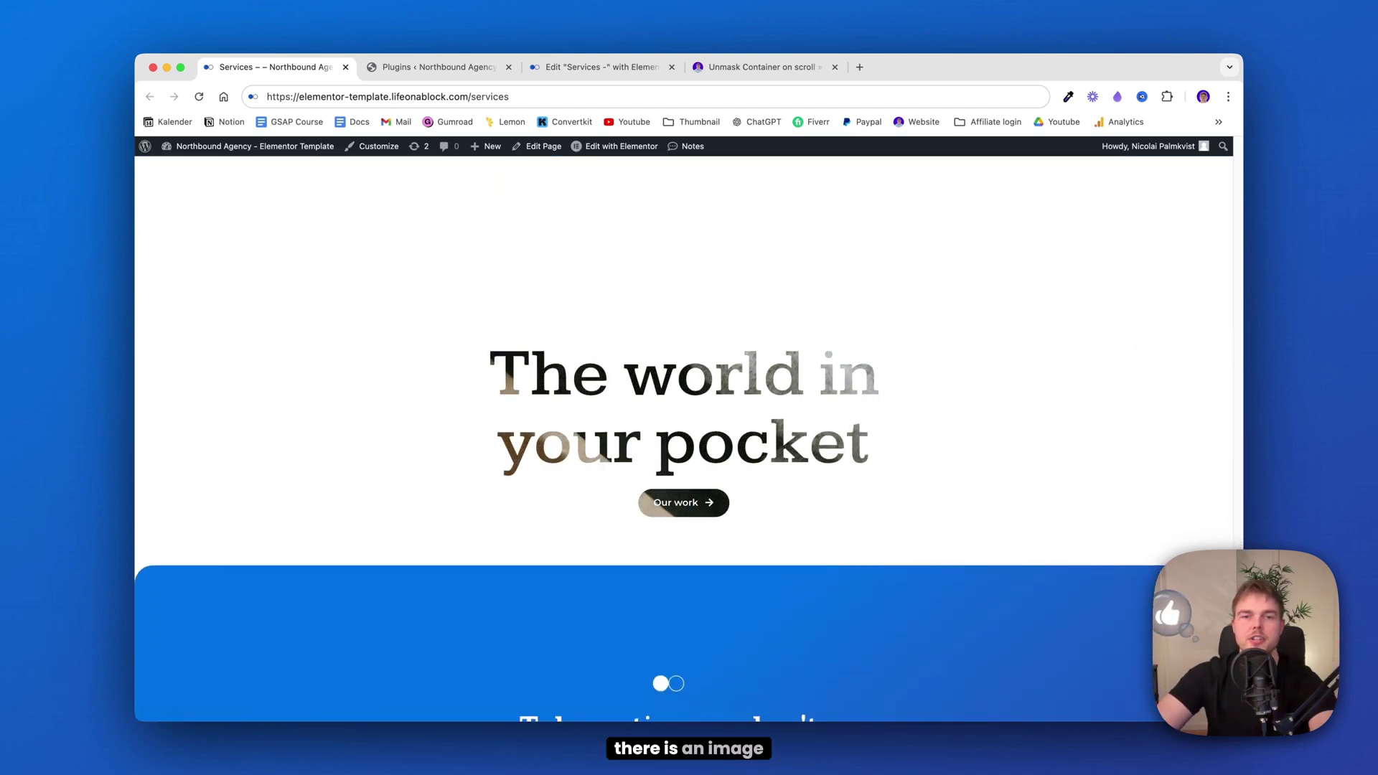
{"action": "scroll", "coordinate": [683, 617], "scroll_direction": "down", "scroll_amount": 2}
{"action": "scroll", "coordinate": [1229, 523], "scroll_direction": "up", "scroll_amount": 8}
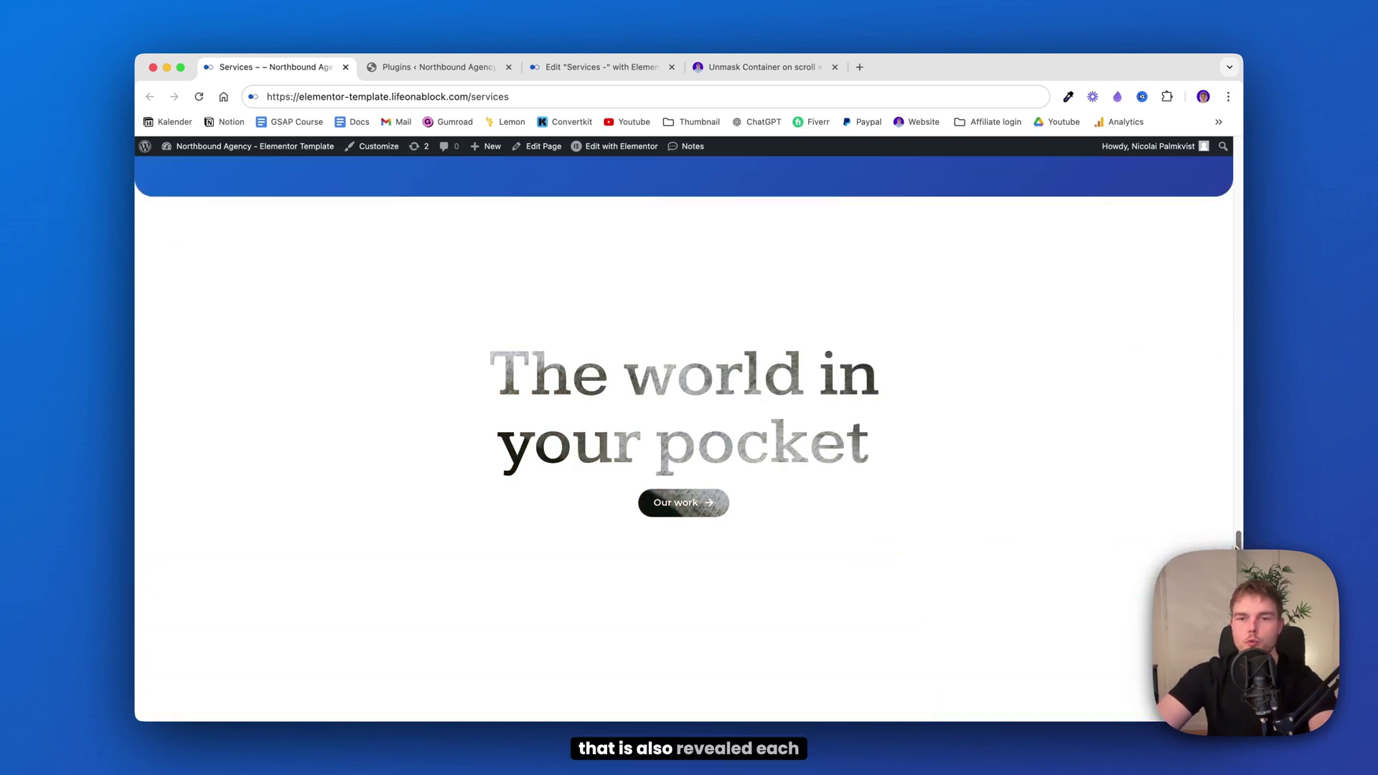
{"action": "scroll", "coordinate": [1230, 524], "scroll_direction": "down", "scroll_amount": 6}
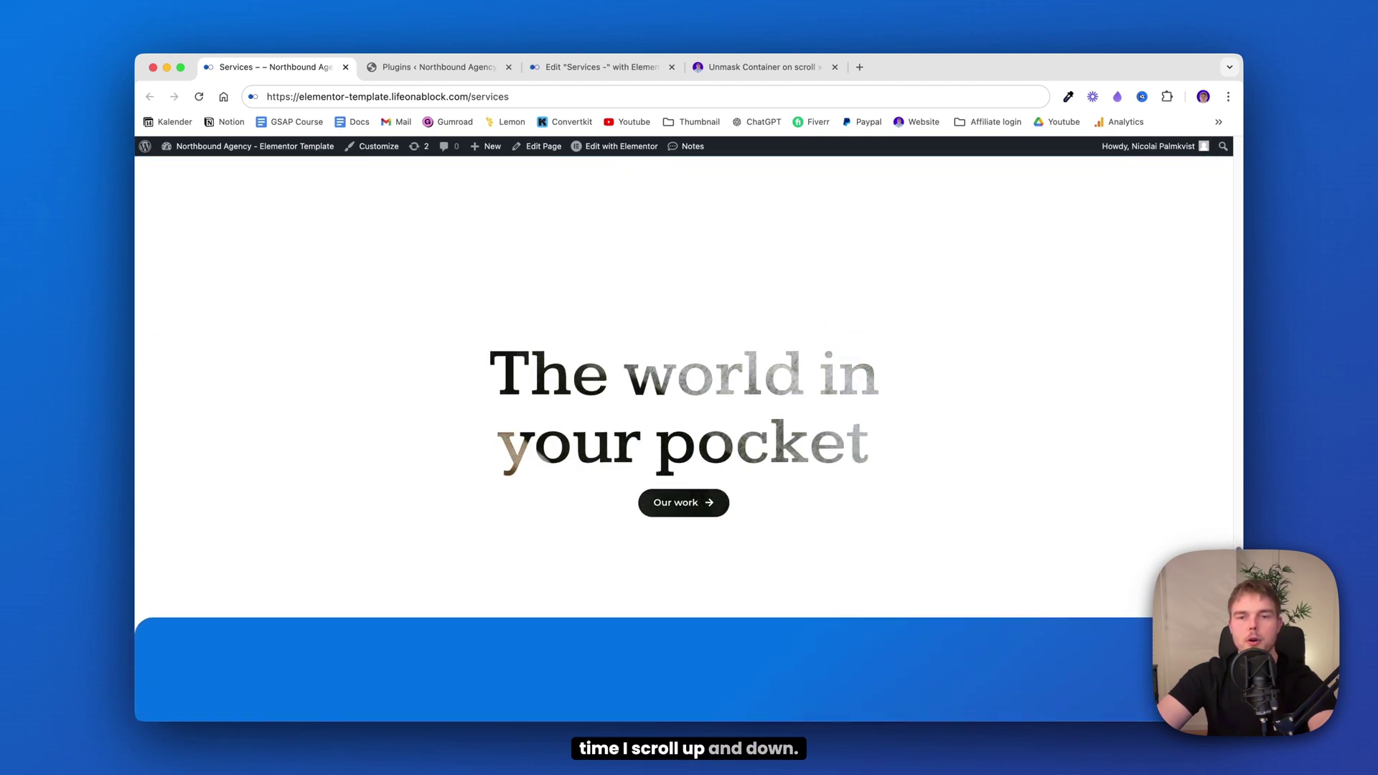
{"action": "scroll", "coordinate": [1225, 533], "scroll_direction": "up", "scroll_amount": 5}
{"action": "scroll", "coordinate": [1224, 535], "scroll_direction": "down", "scroll_amount": 3}
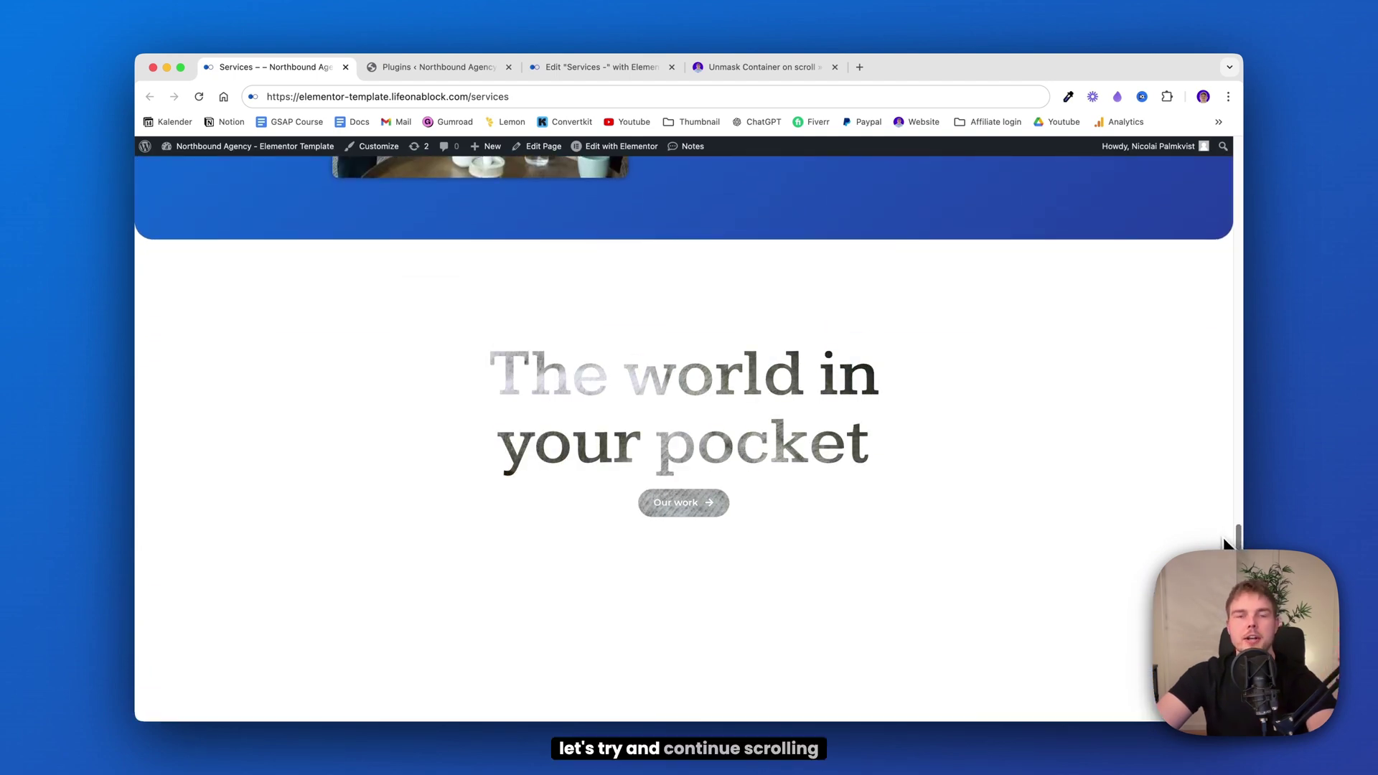
{"action": "scroll", "coordinate": [1224, 547], "scroll_direction": "down", "scroll_amount": 2}
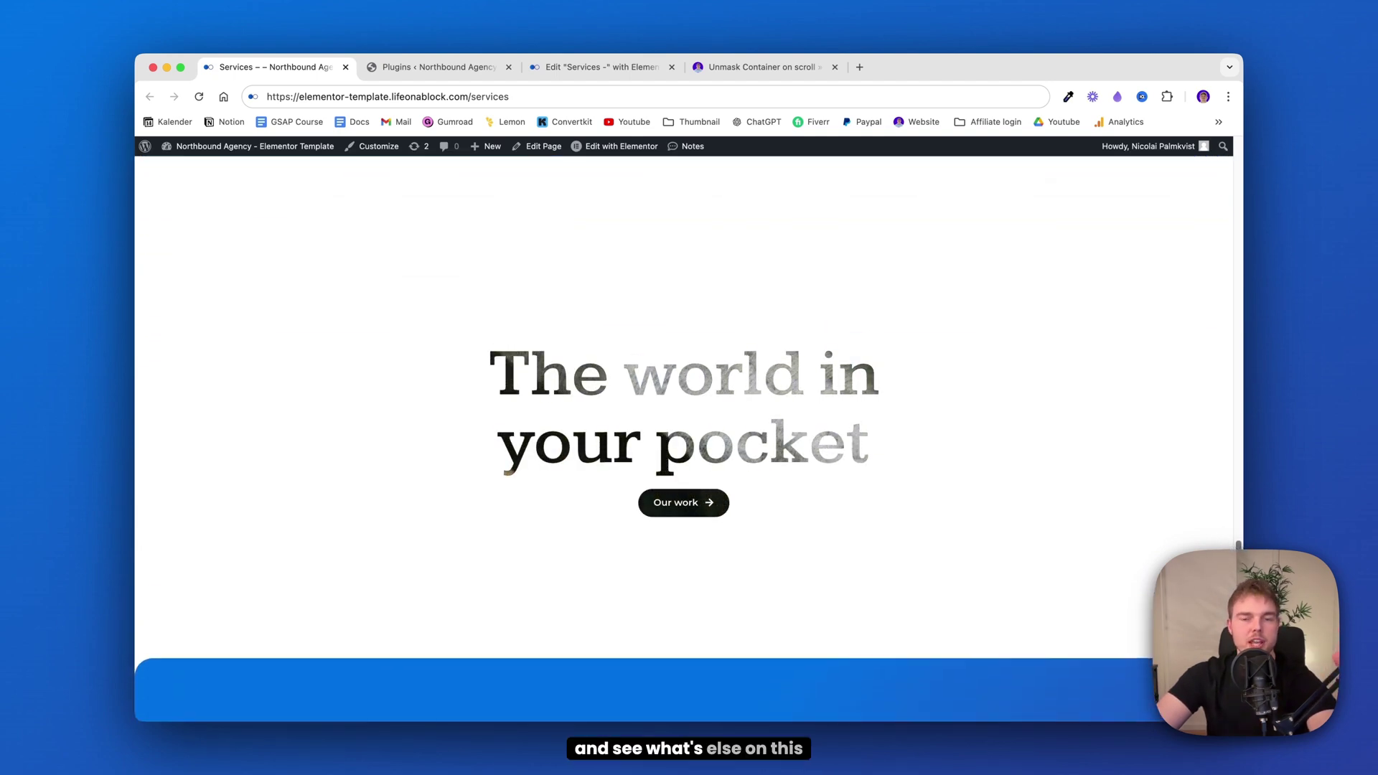
{"action": "scroll", "coordinate": [1224, 552], "scroll_direction": "down", "scroll_amount": 5}
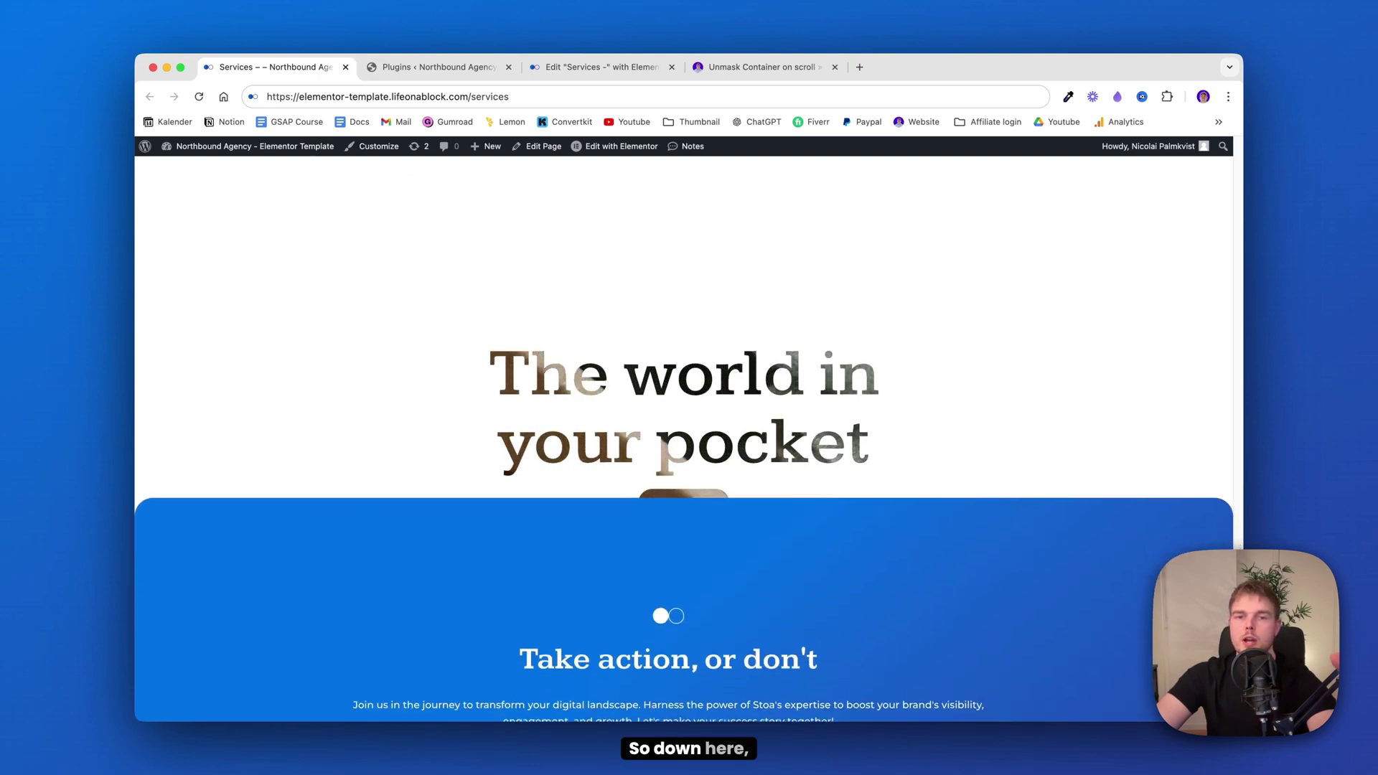
{"action": "scroll", "coordinate": [1223, 559], "scroll_direction": "down", "scroll_amount": 2}
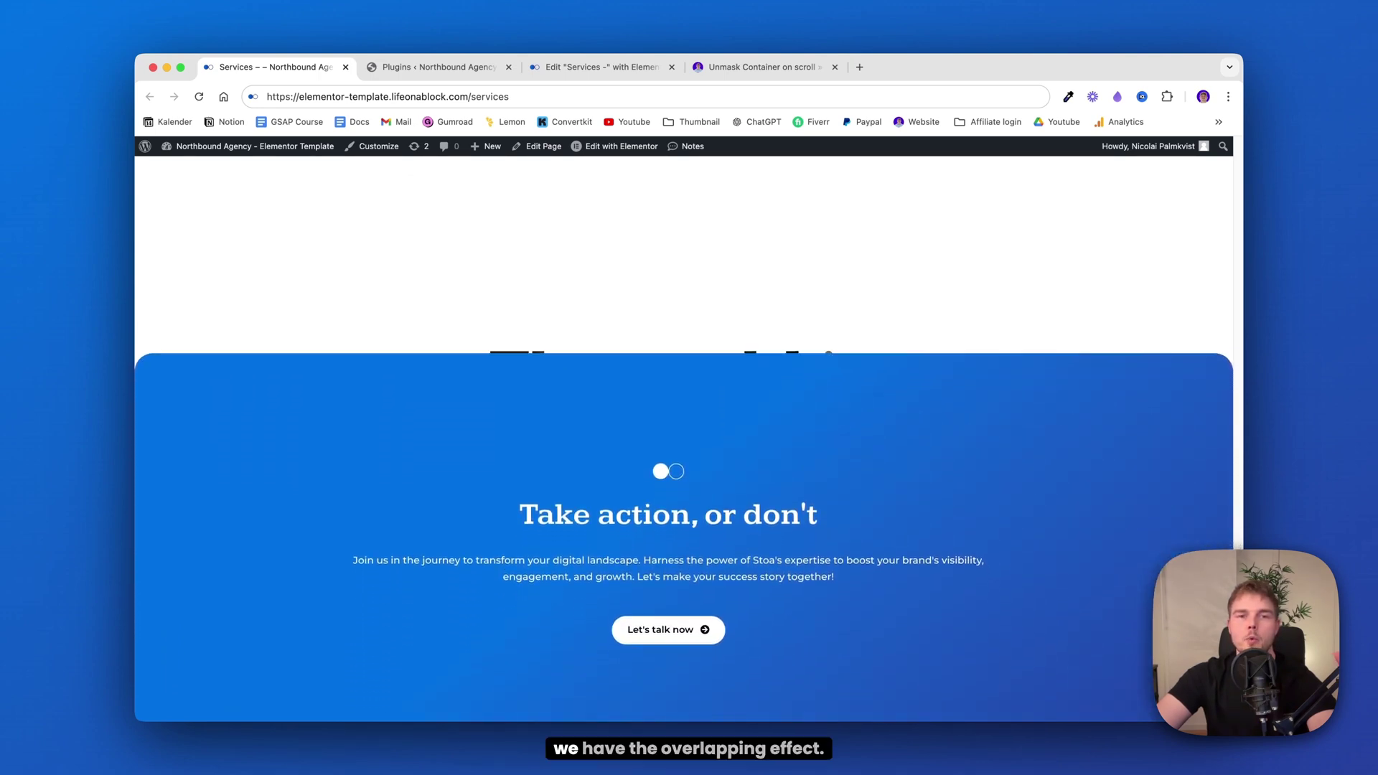
{"action": "scroll", "coordinate": [1224, 560], "scroll_direction": "up", "scroll_amount": 5}
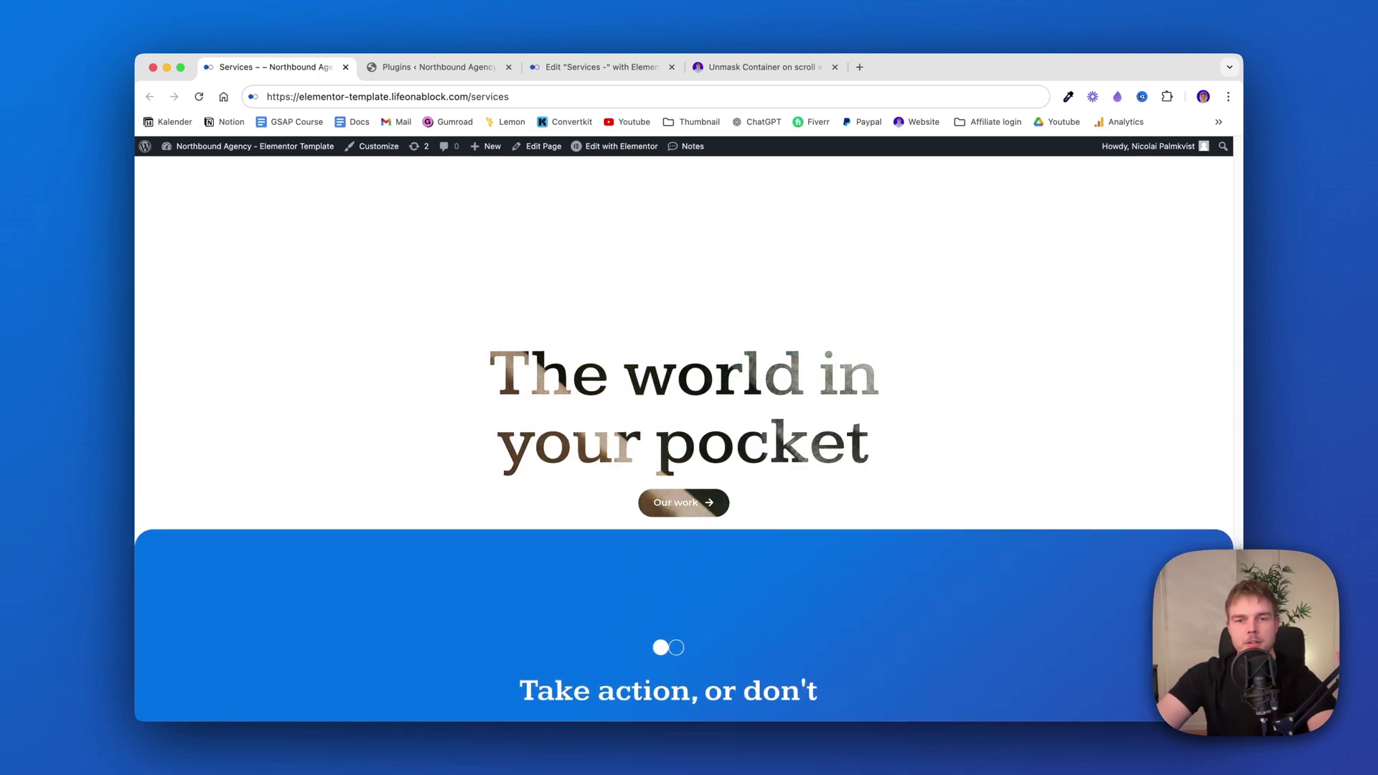
{"action": "scroll", "coordinate": [683, 574], "scroll_direction": "down", "scroll_amount": 3}
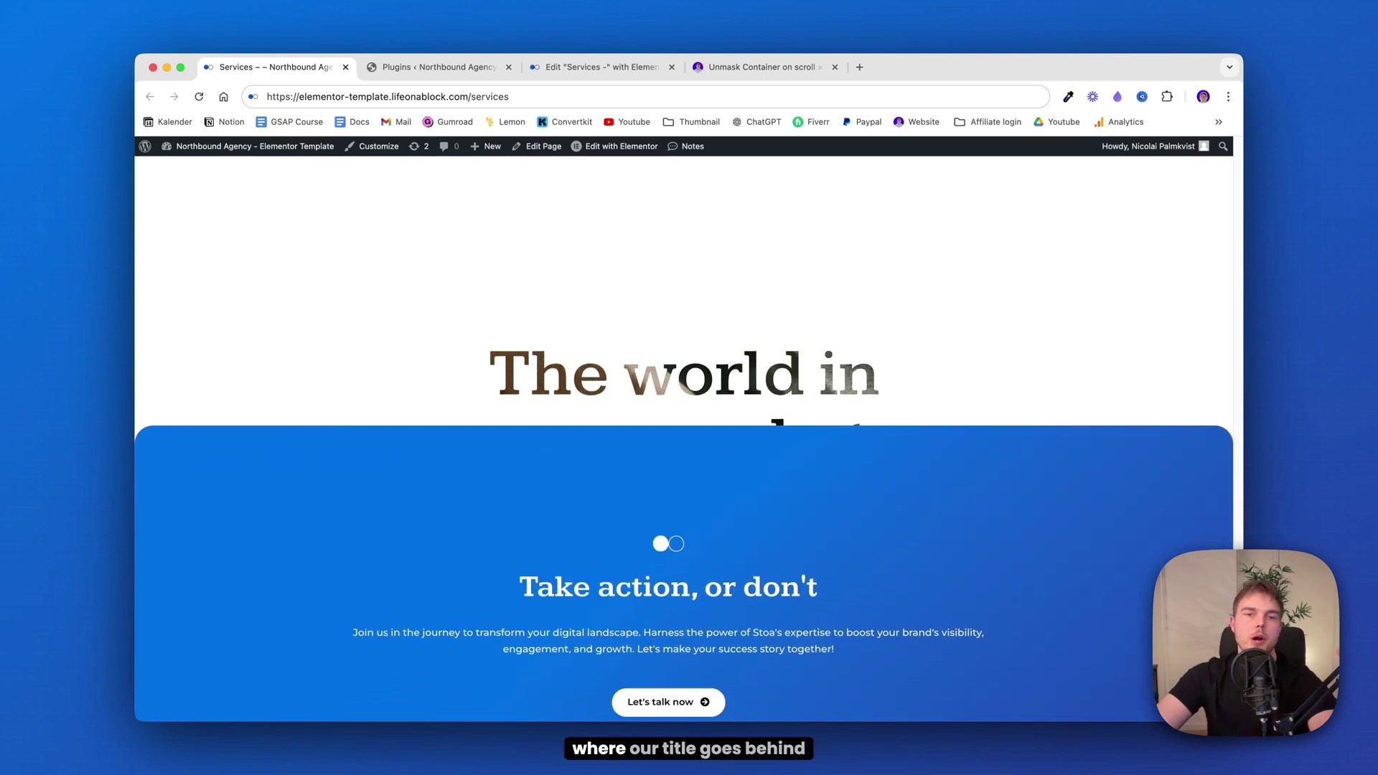
{"action": "scroll", "coordinate": [683, 574], "scroll_direction": "down", "scroll_amount": 3}
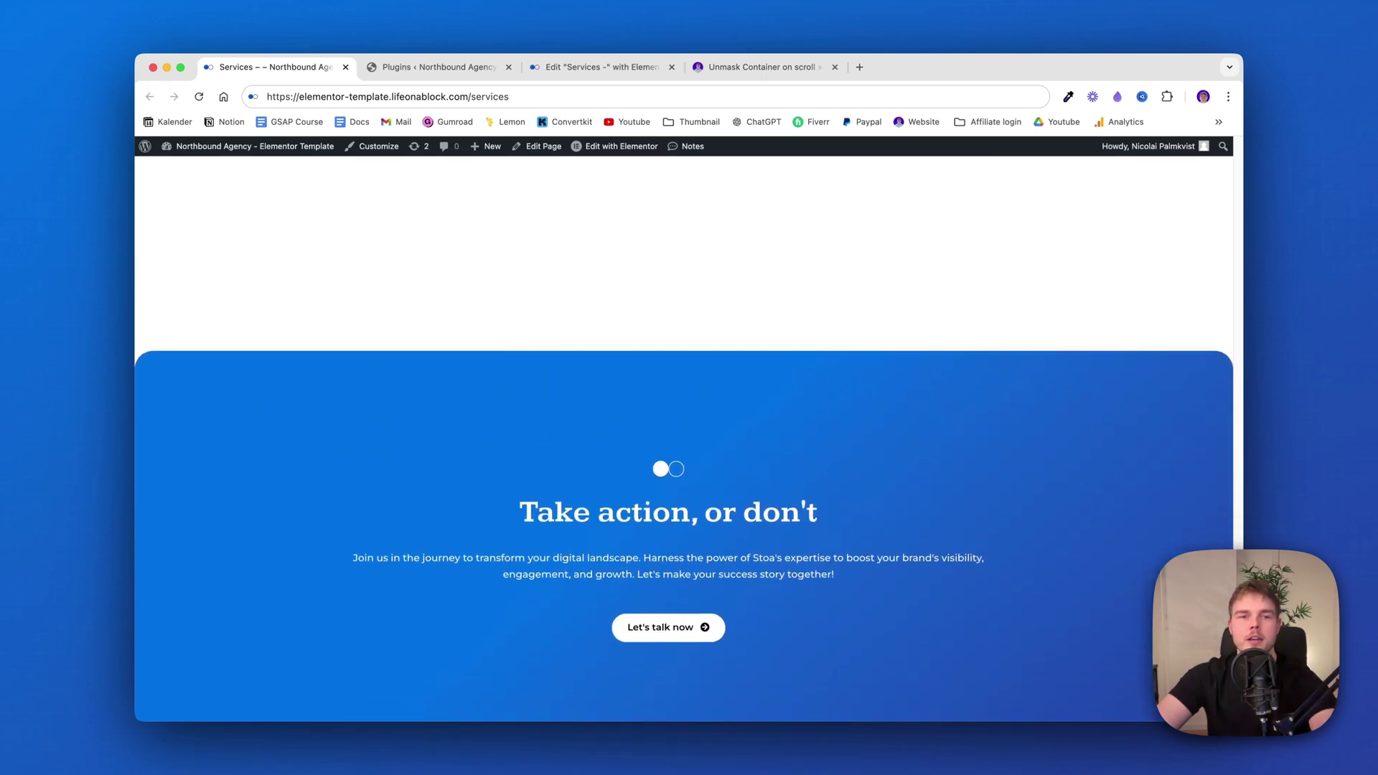
{"action": "scroll", "coordinate": [683, 437], "scroll_direction": "down", "scroll_amount": 3}
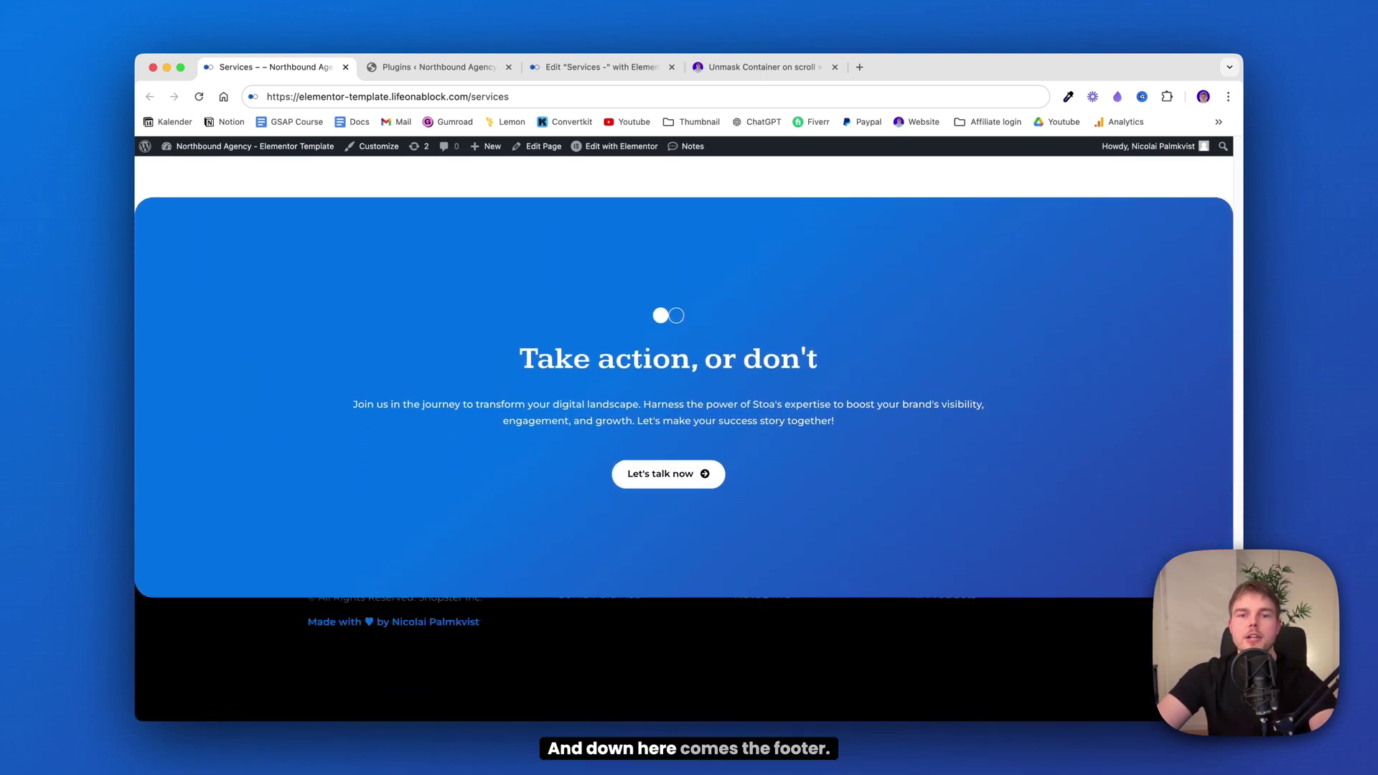
{"action": "scroll", "coordinate": [683, 430], "scroll_direction": "down", "scroll_amount": 1}
{"action": "scroll", "coordinate": [684, 431], "scroll_direction": "up", "scroll_amount": 5}
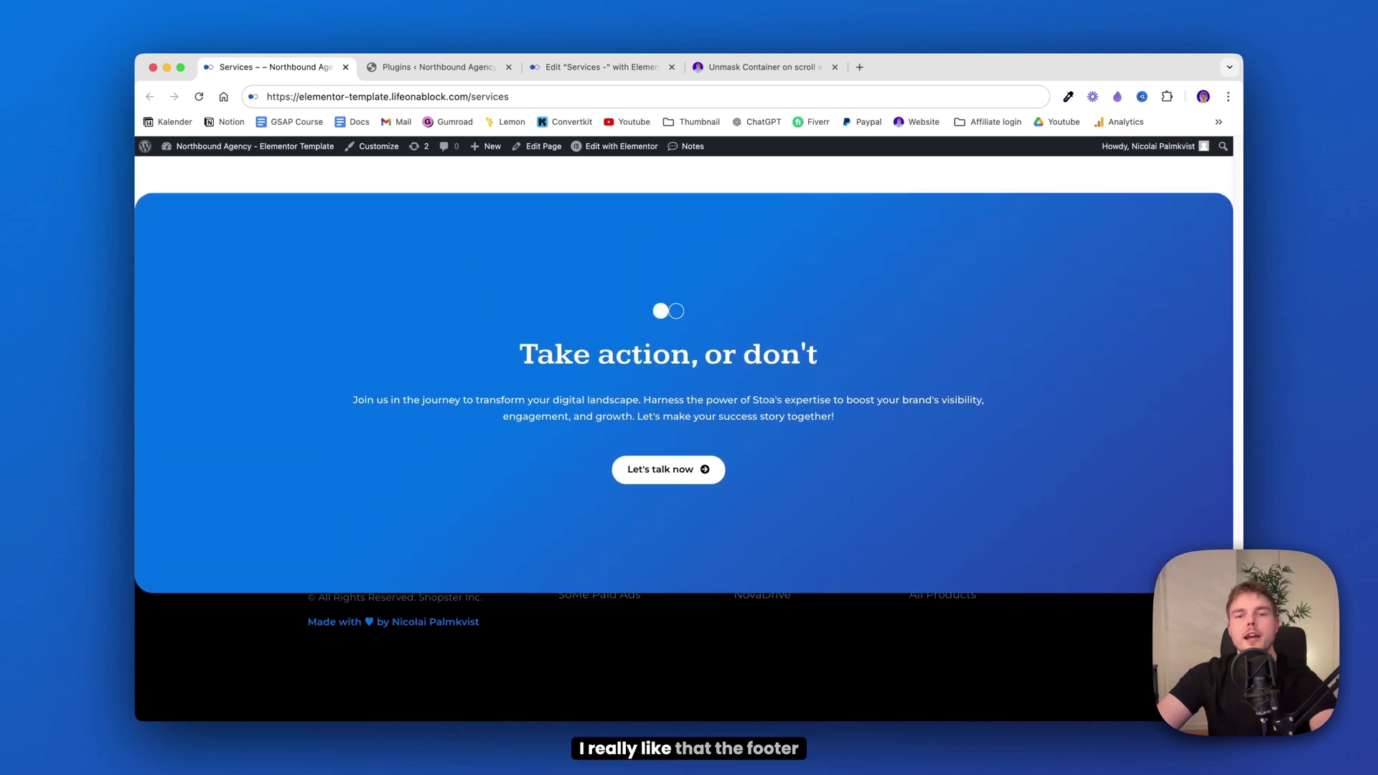
{"action": "scroll", "coordinate": [683, 431], "scroll_direction": "up", "scroll_amount": 1}
{"action": "scroll", "coordinate": [683, 431], "scroll_direction": "down", "scroll_amount": 4}
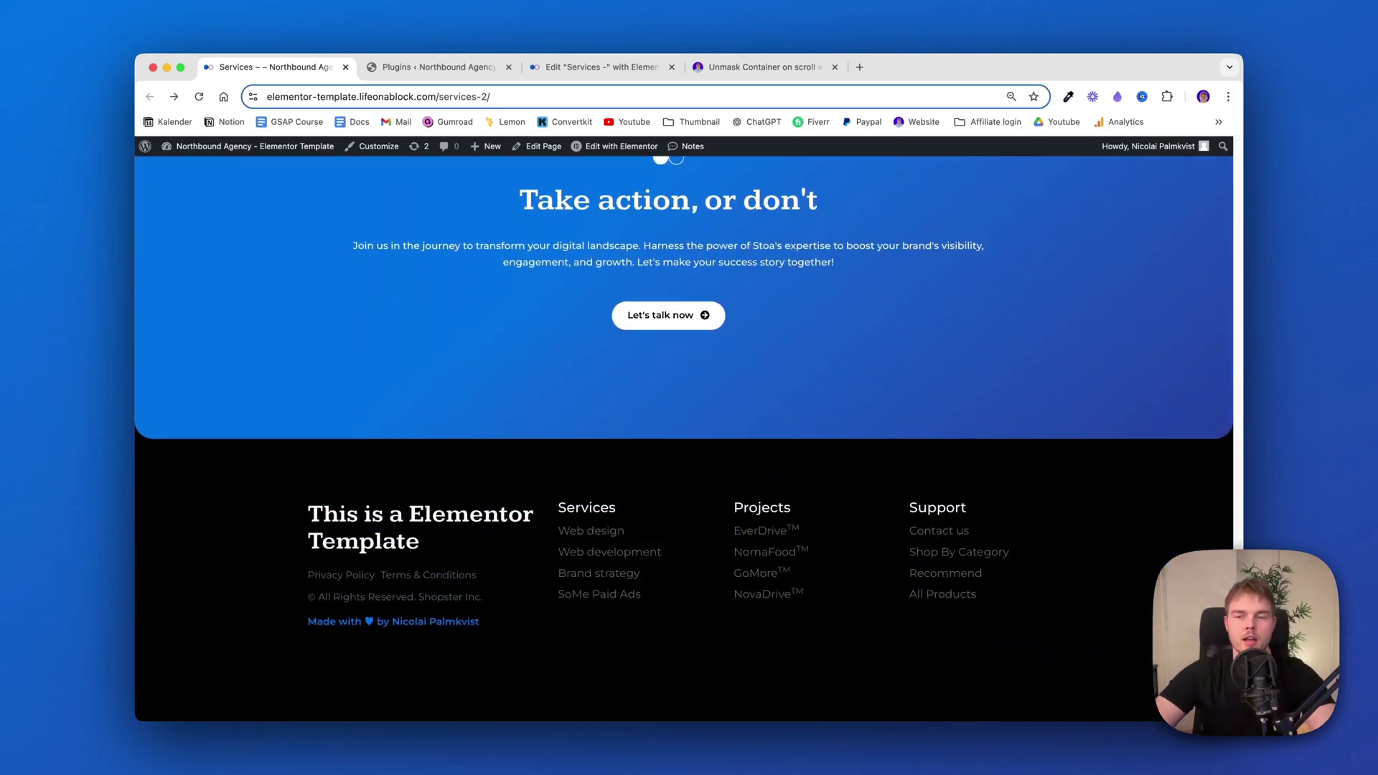
{"action": "scroll", "coordinate": [683, 430], "scroll_direction": "up", "scroll_amount": 5}
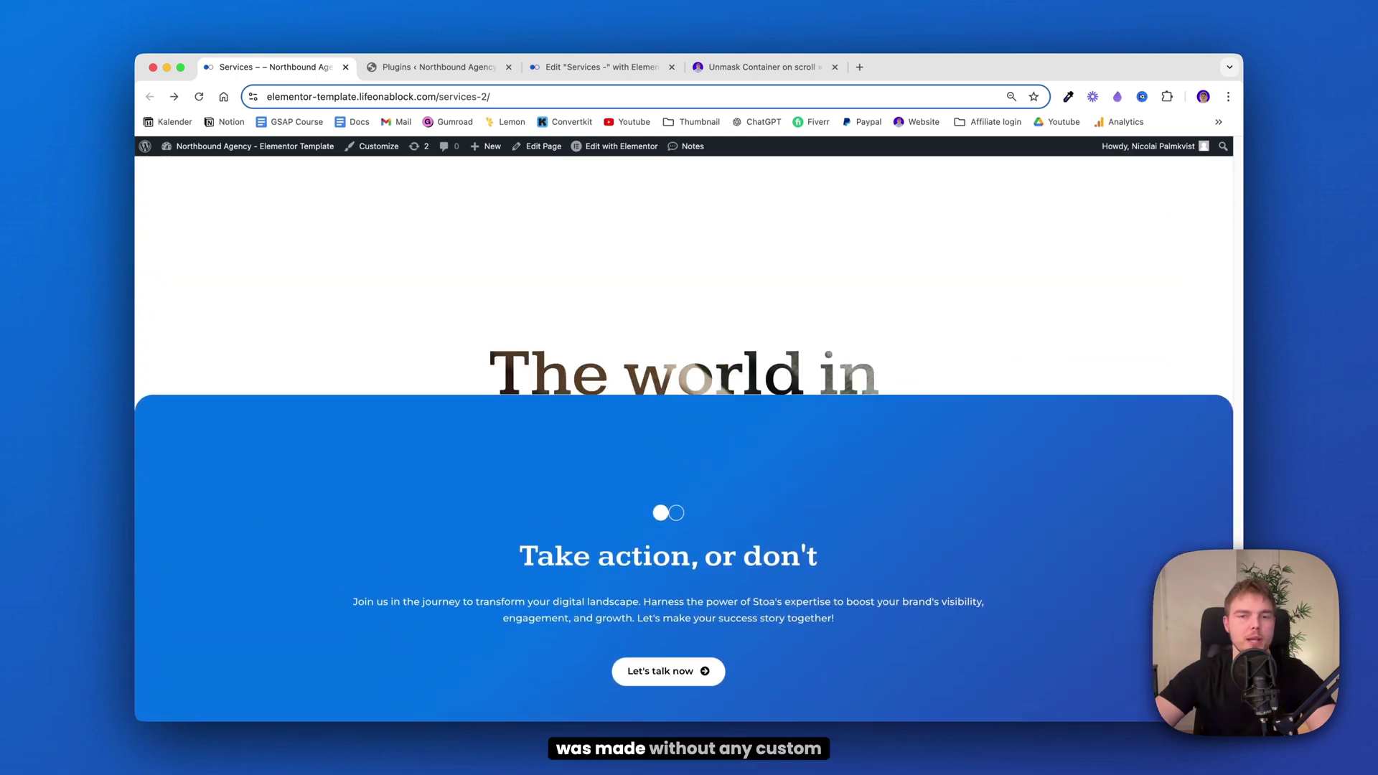
{"action": "scroll", "coordinate": [684, 430], "scroll_direction": "up", "scroll_amount": 10}
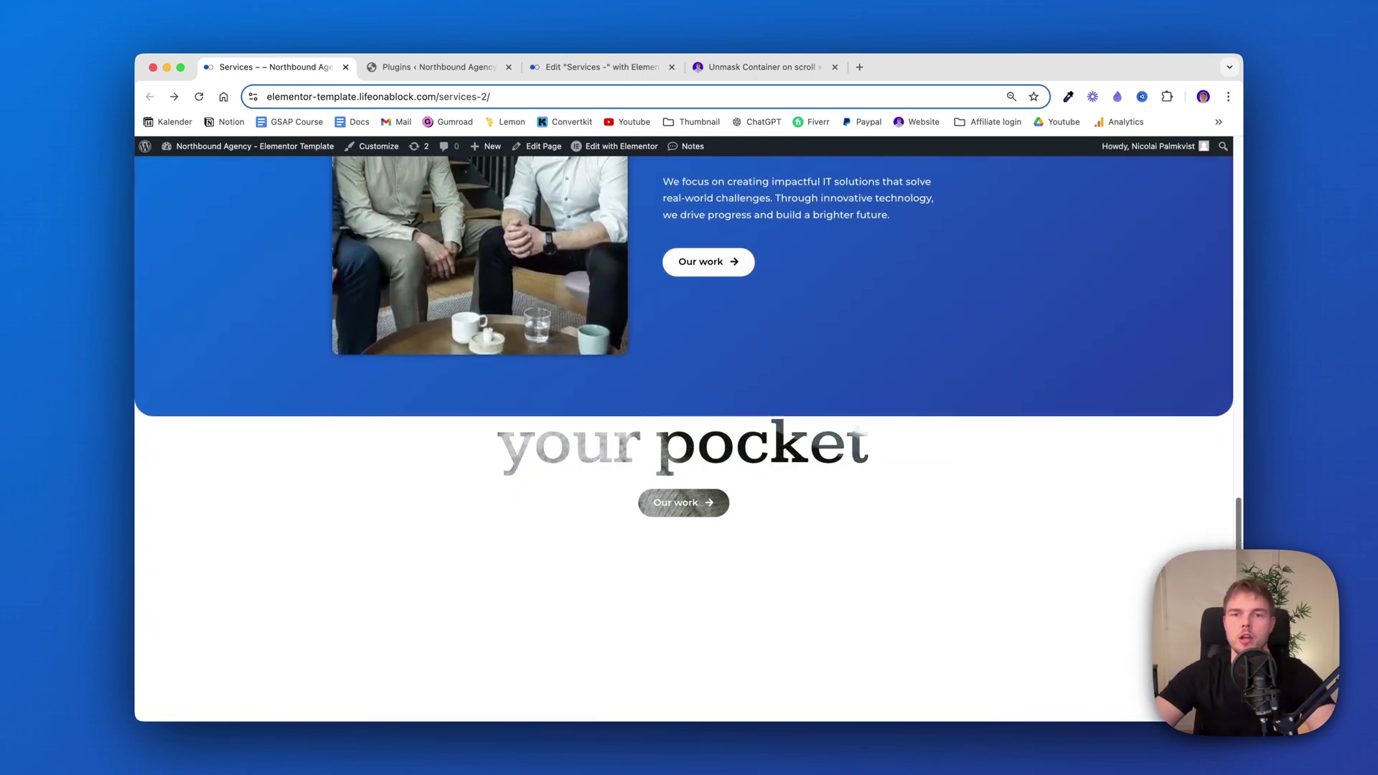
{"action": "scroll", "coordinate": [1001, 544], "scroll_direction": "up", "scroll_amount": 2}
{"action": "scroll", "coordinate": [1001, 543], "scroll_direction": "down", "scroll_amount": 4}
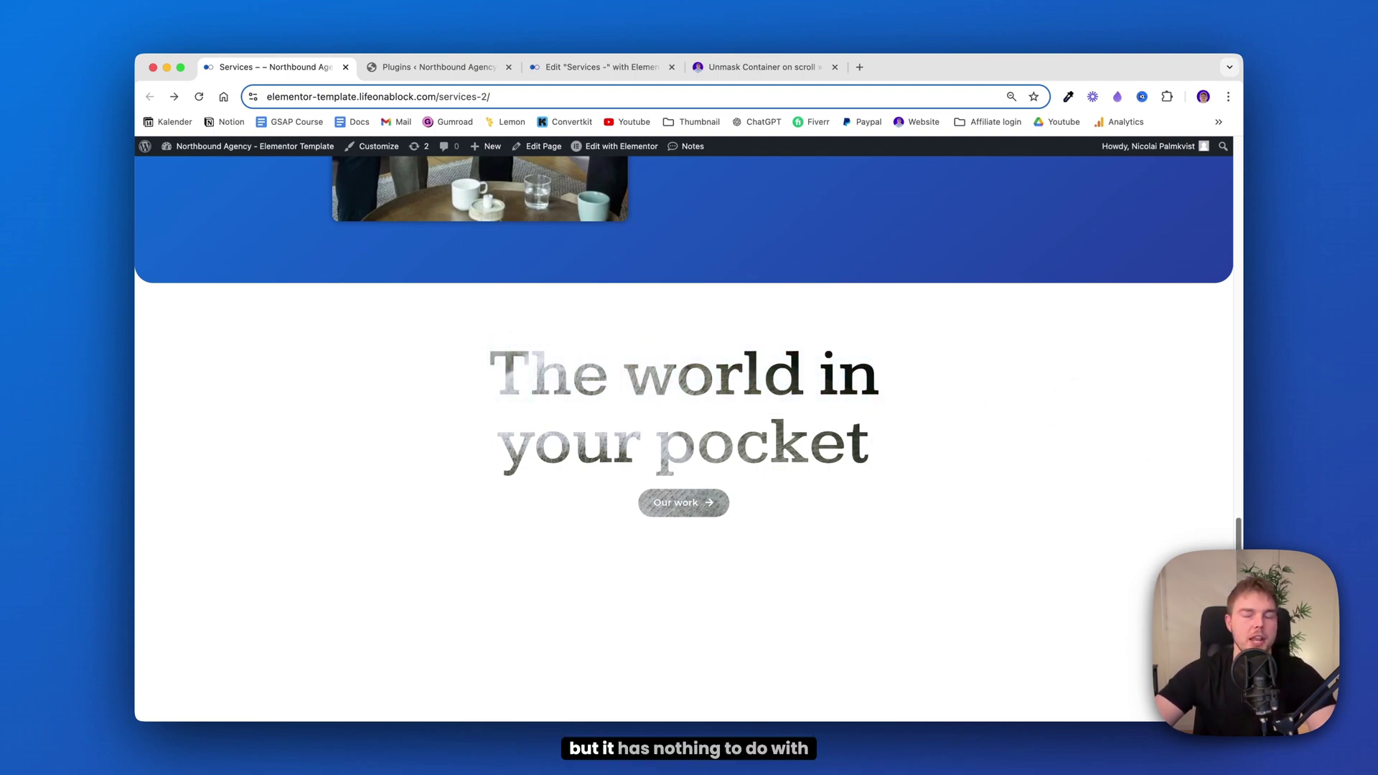
{"action": "scroll", "coordinate": [1212, 467], "scroll_direction": "down", "scroll_amount": 2}
{"action": "scroll", "coordinate": [1218, 492], "scroll_direction": "up", "scroll_amount": 12}
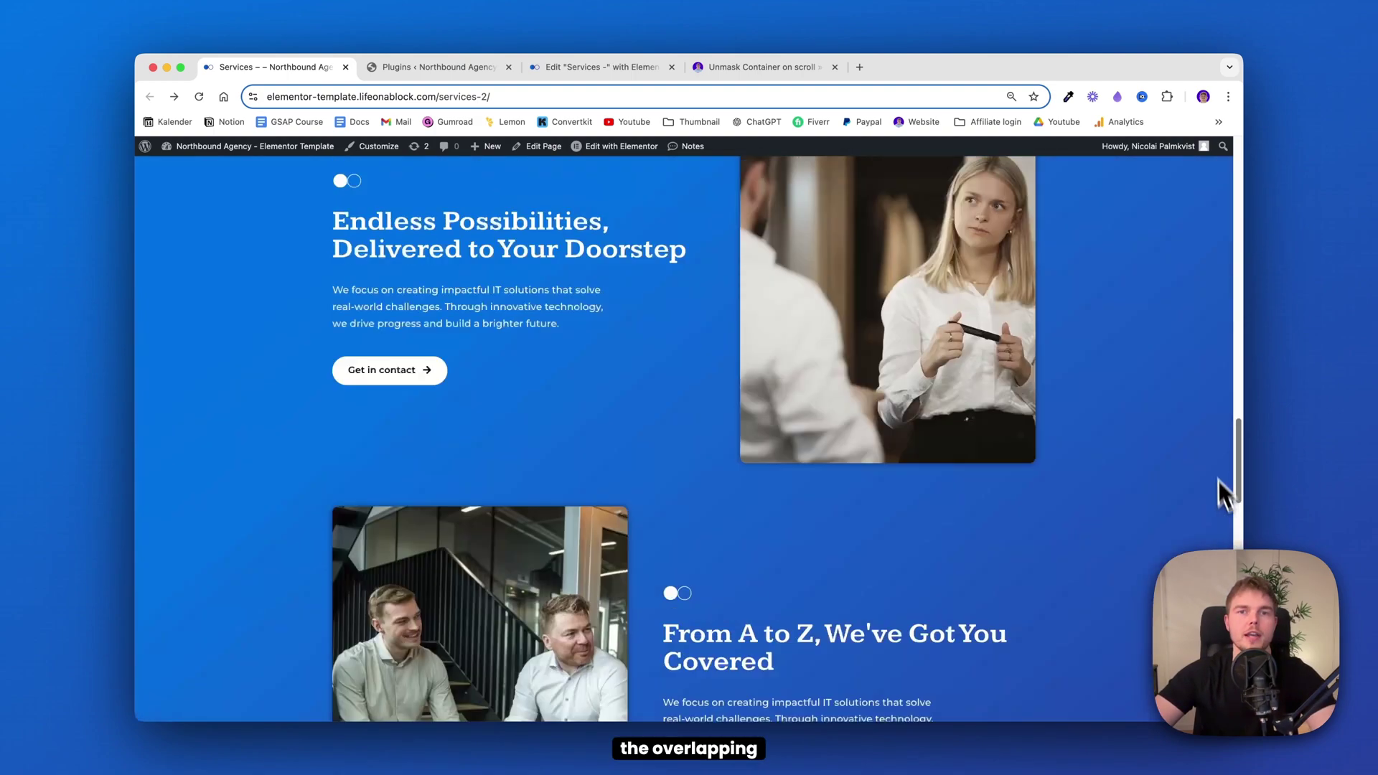
{"action": "scroll", "coordinate": [1203, 428], "scroll_direction": "down", "scroll_amount": 3}
{"action": "scroll", "coordinate": [1197, 467], "scroll_direction": "up", "scroll_amount": 5}
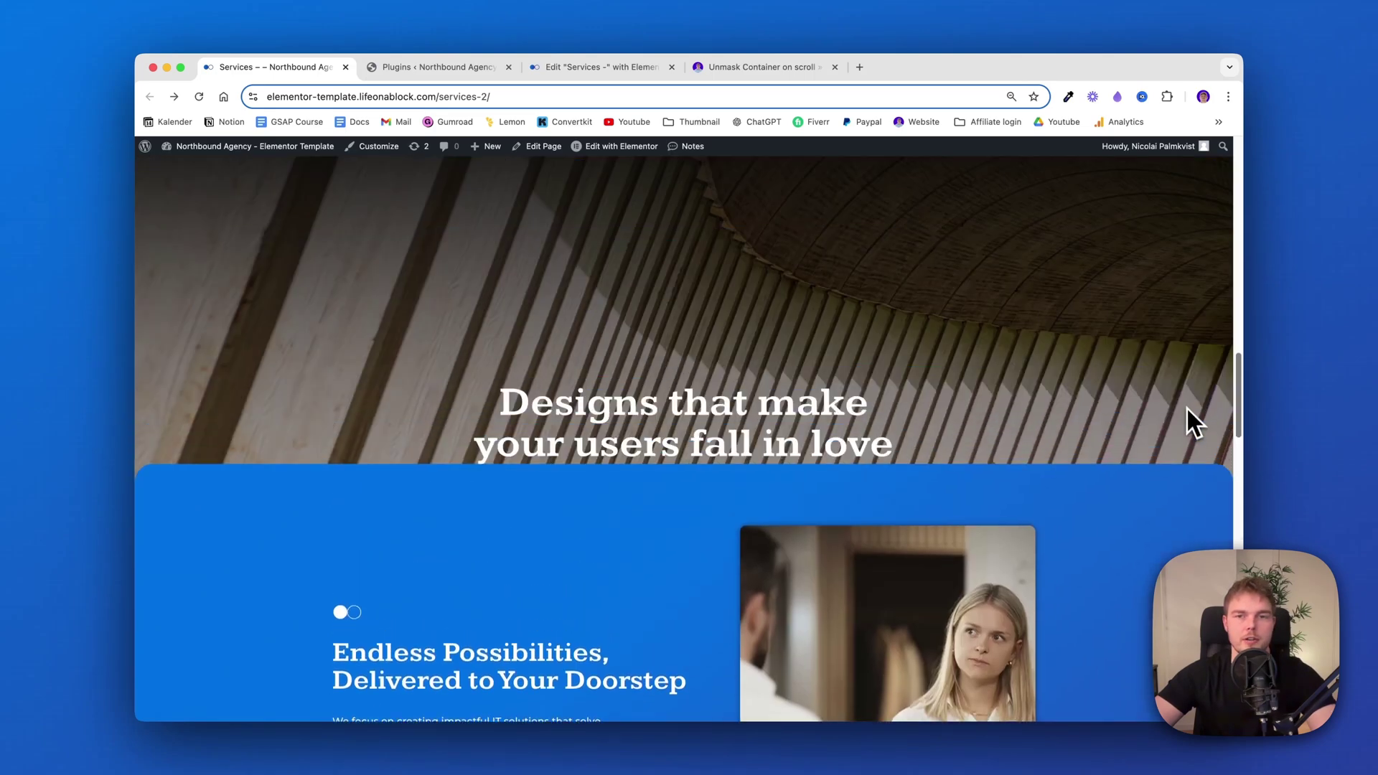
{"action": "scroll", "coordinate": [1188, 416], "scroll_direction": "down", "scroll_amount": 1}
{"action": "scroll", "coordinate": [1184, 415], "scroll_direction": "up", "scroll_amount": 10}
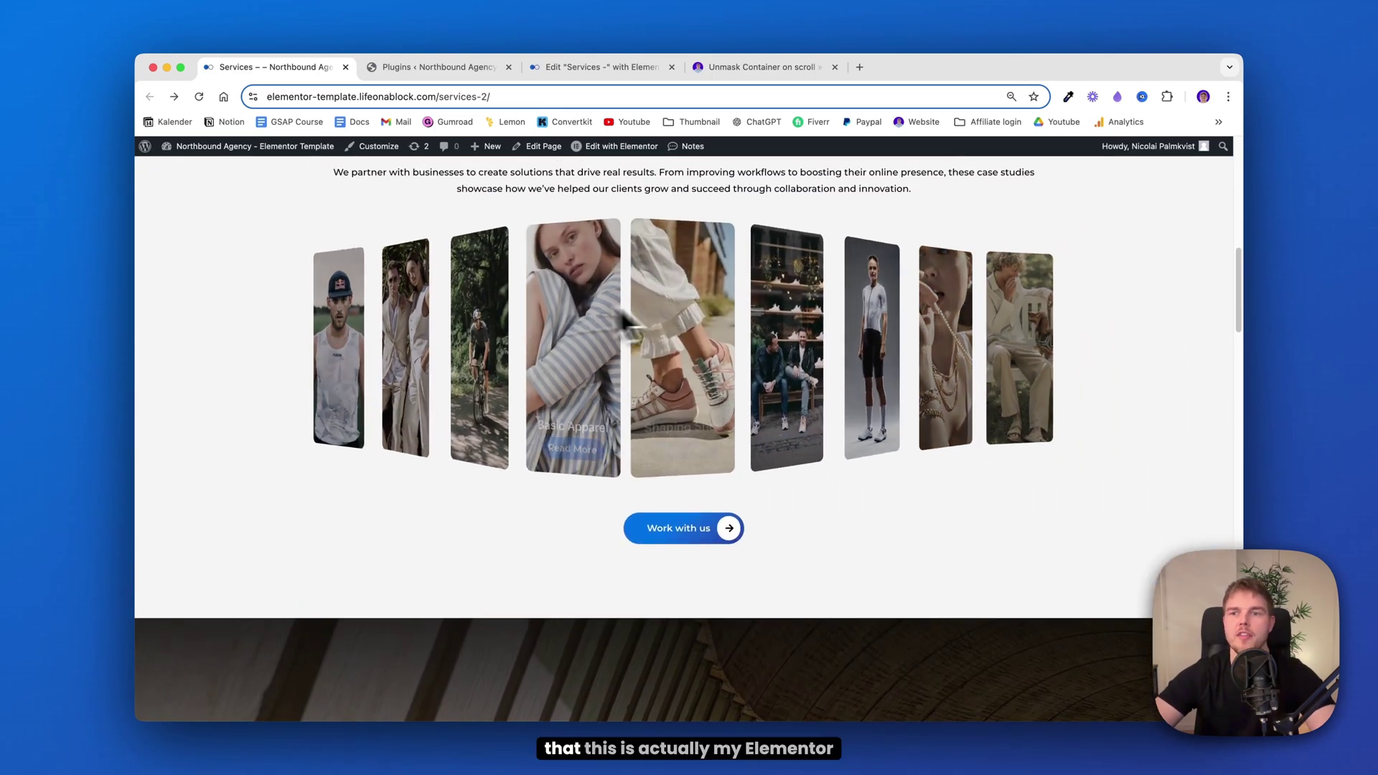
{"action": "left_click_drag", "start_coordinate": [1238, 284], "coordinate": [1241, 158]}
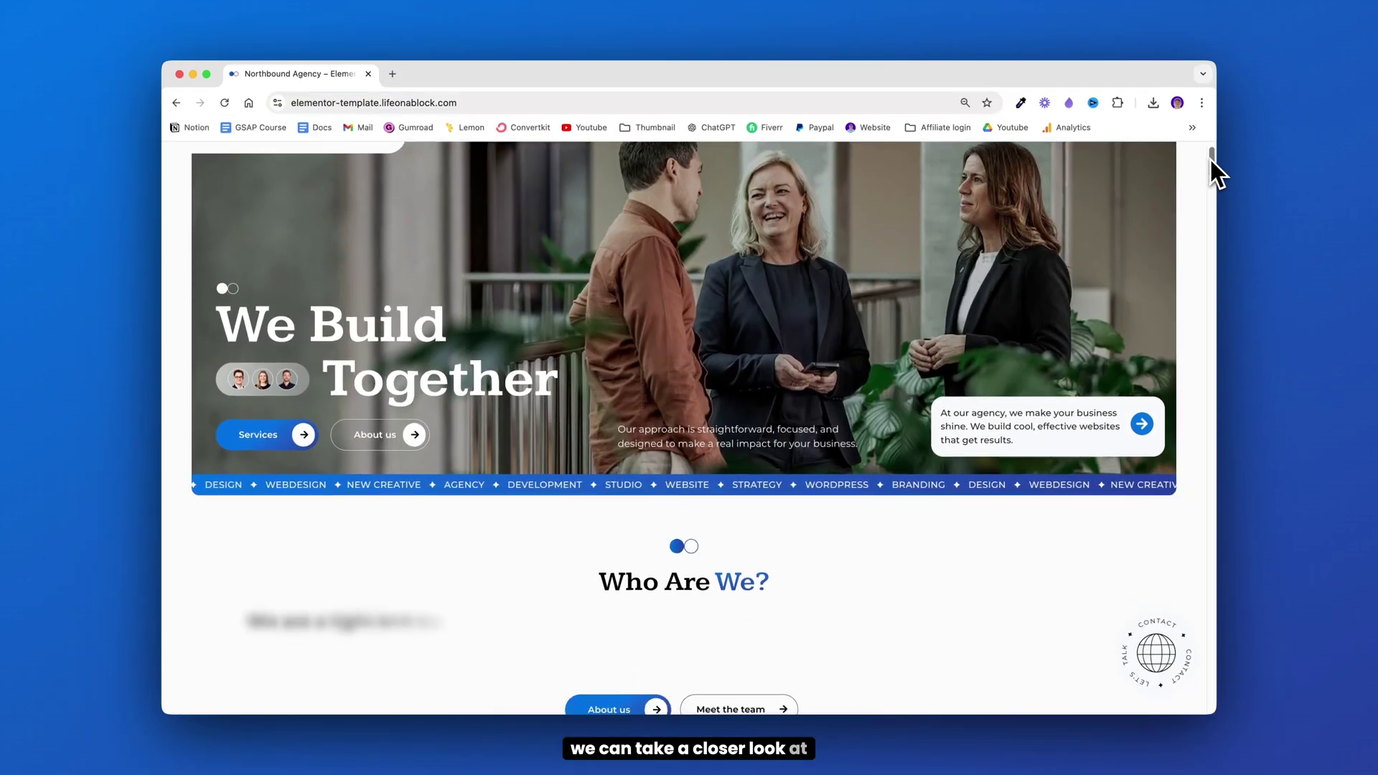
Scroll the template homepage and flip its heading to the don't version
{"action": "left_click_drag", "start_coordinate": [1212, 160], "coordinate": [1188, 563]}
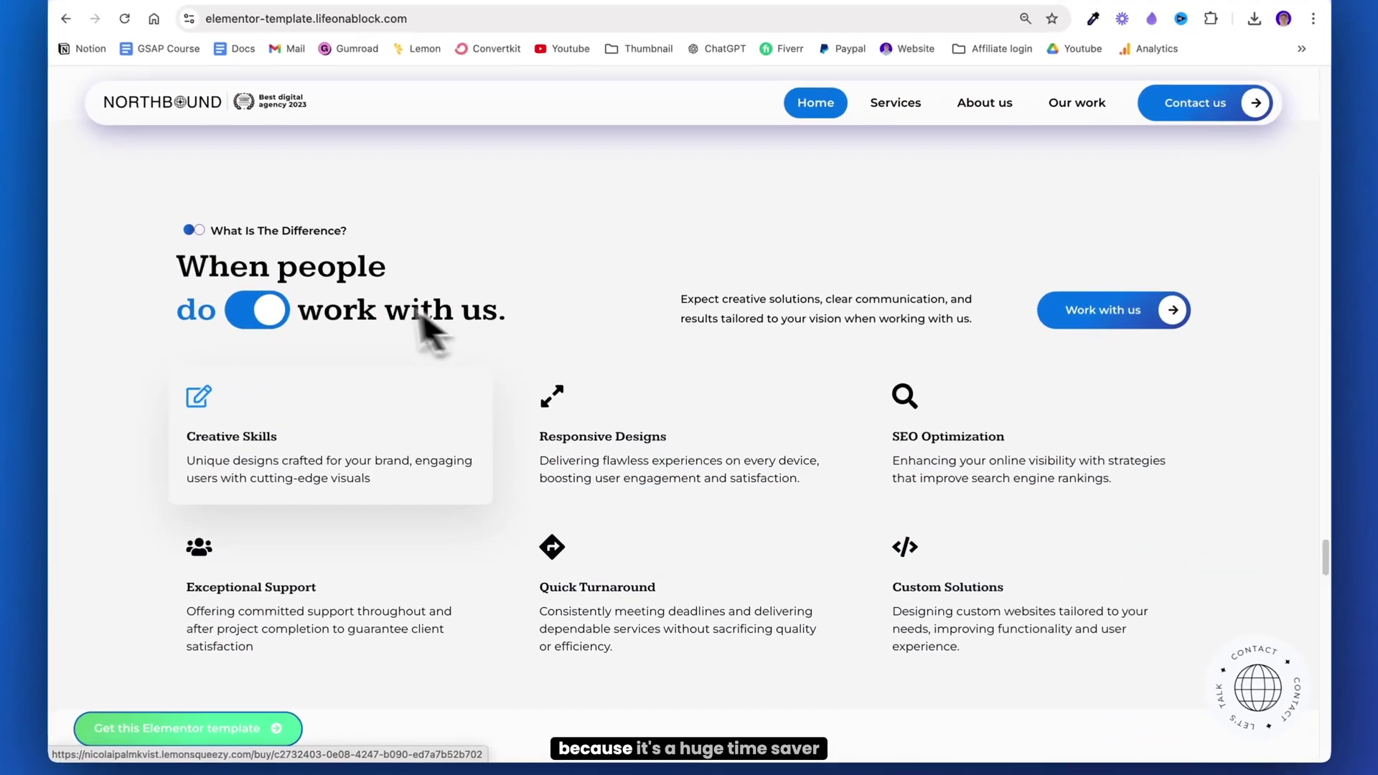
{"action": "left_click", "coordinate": [287, 314]}
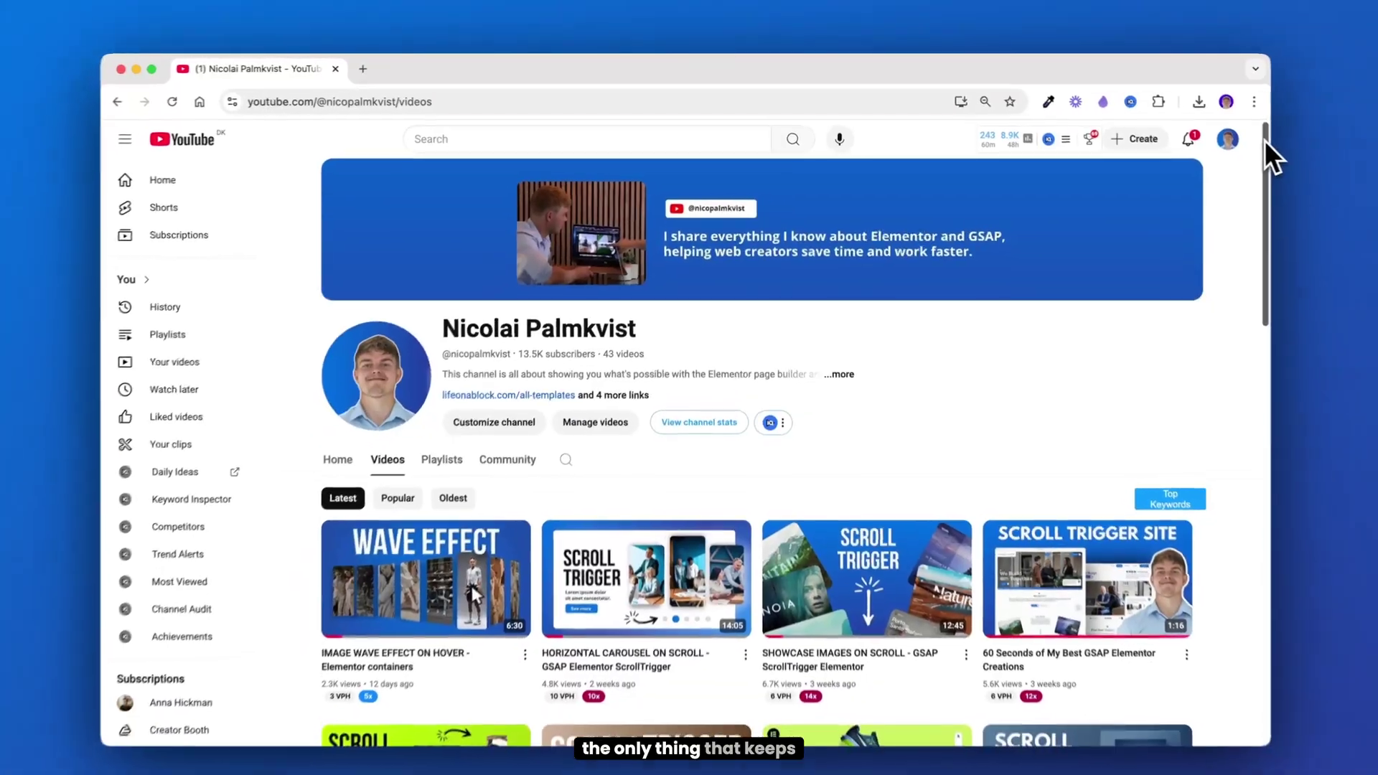
Scroll down the YouTube channel's Videos tab
{"action": "left_click_drag", "start_coordinate": [1264, 140], "coordinate": [1219, 242]}
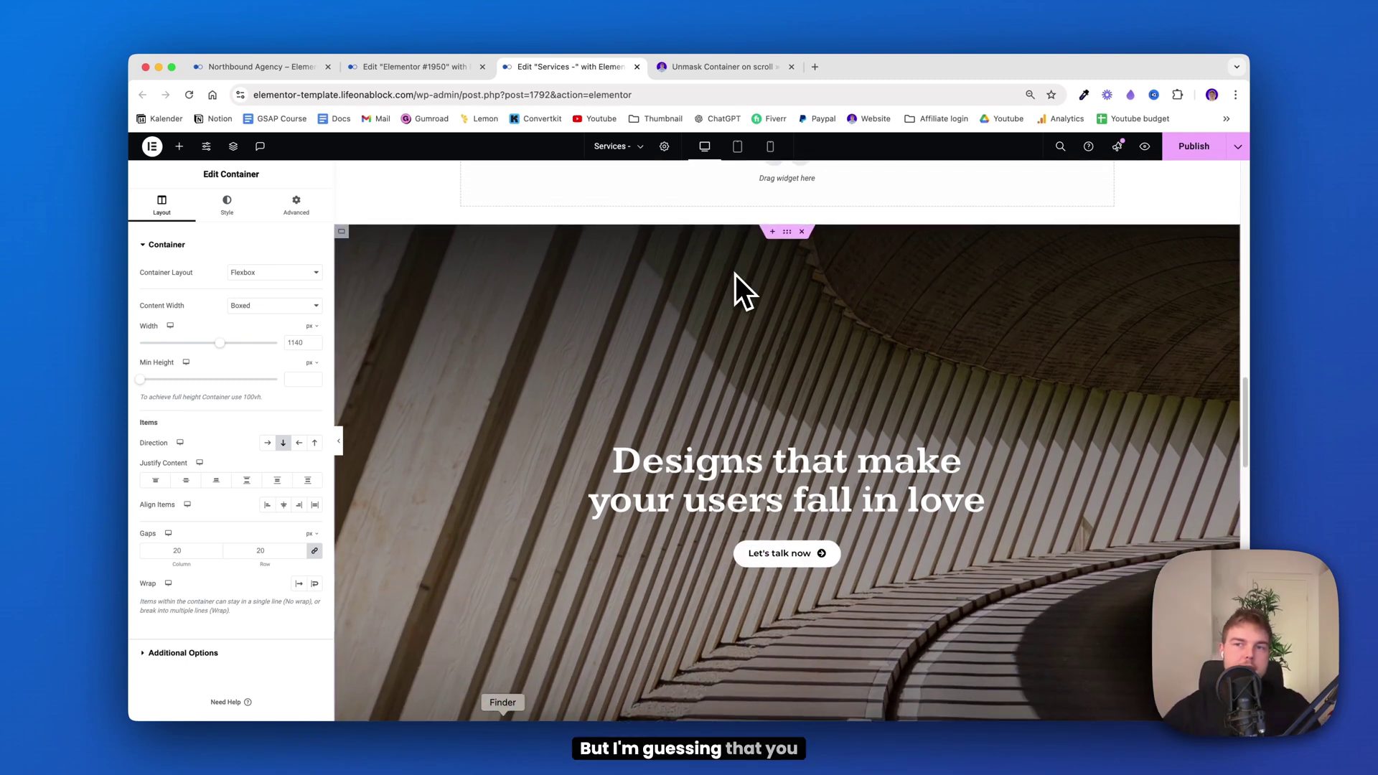
Delete the blue Endless Possibilities container and scroll down to the page bottom
{"action": "scroll", "coordinate": [736, 274], "scroll_direction": "down", "scroll_amount": 2}
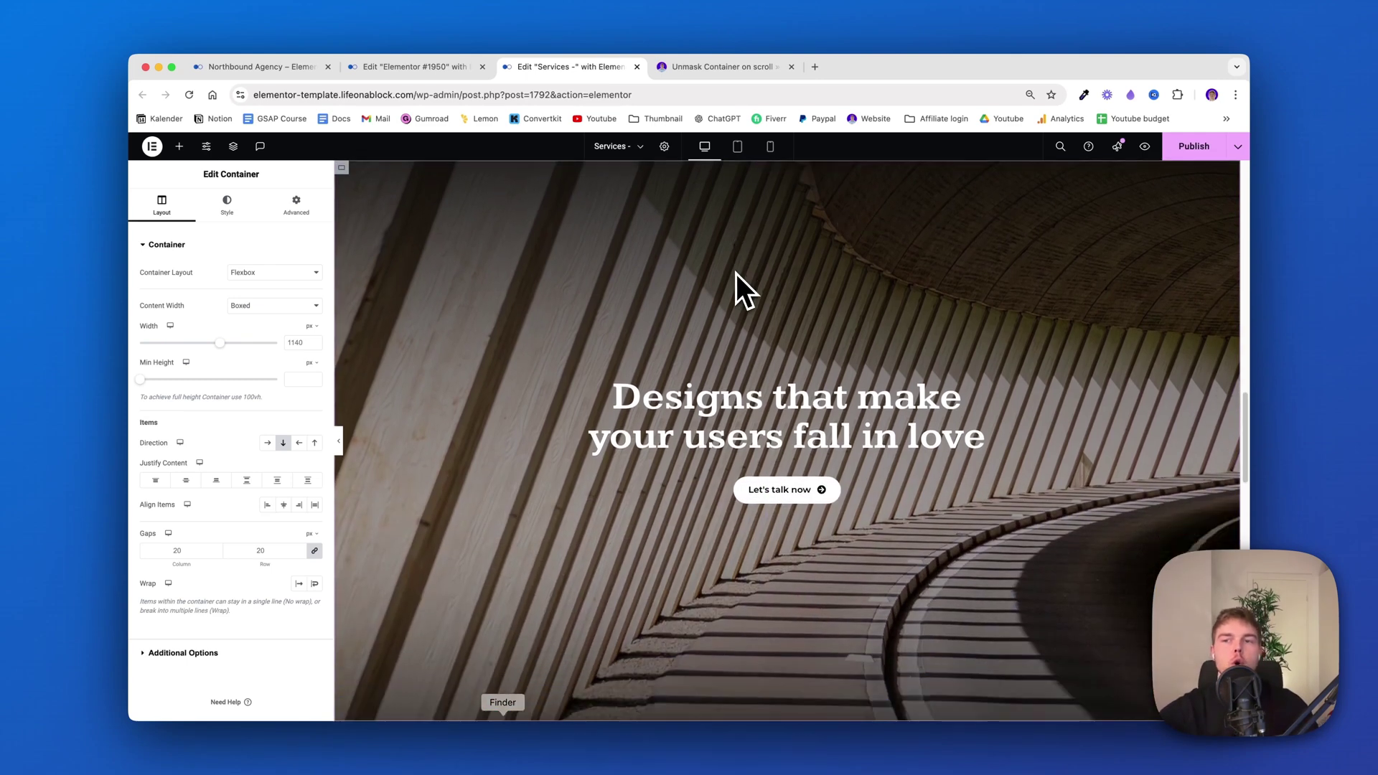
{"action": "scroll", "coordinate": [760, 295], "scroll_direction": "down", "scroll_amount": 5}
{"action": "scroll", "coordinate": [818, 341], "scroll_direction": "up", "scroll_amount": 5}
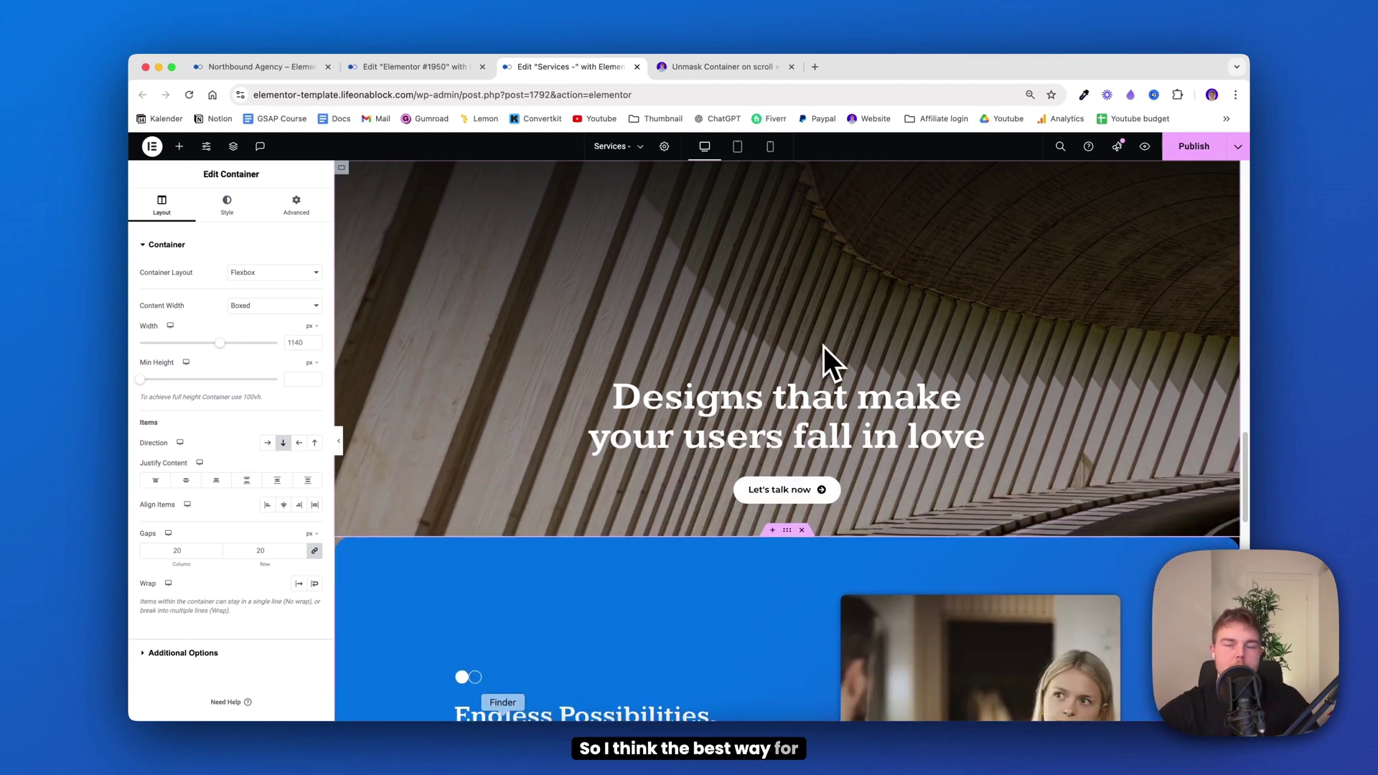
{"action": "scroll", "coordinate": [824, 346], "scroll_direction": "up", "scroll_amount": 3}
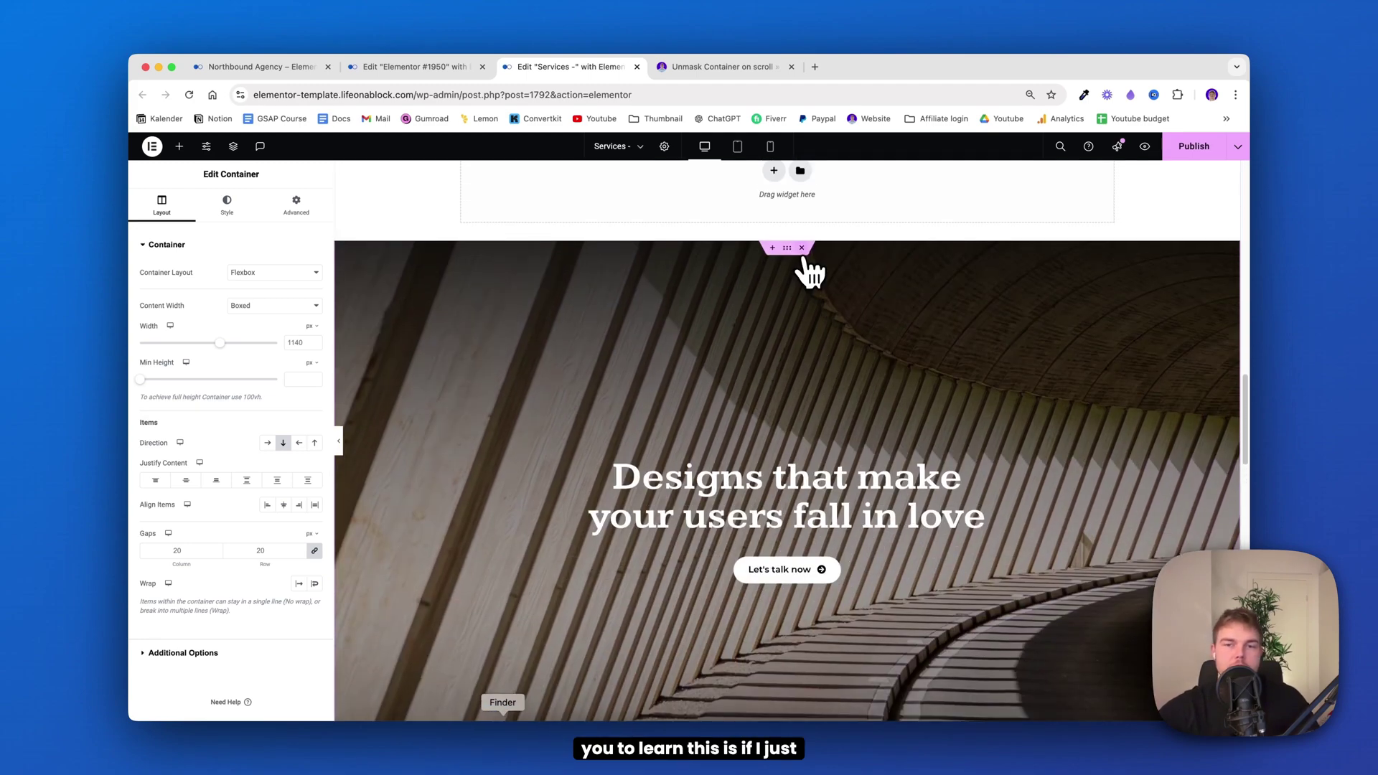
{"action": "scroll", "coordinate": [809, 271], "scroll_direction": "down", "scroll_amount": 10}
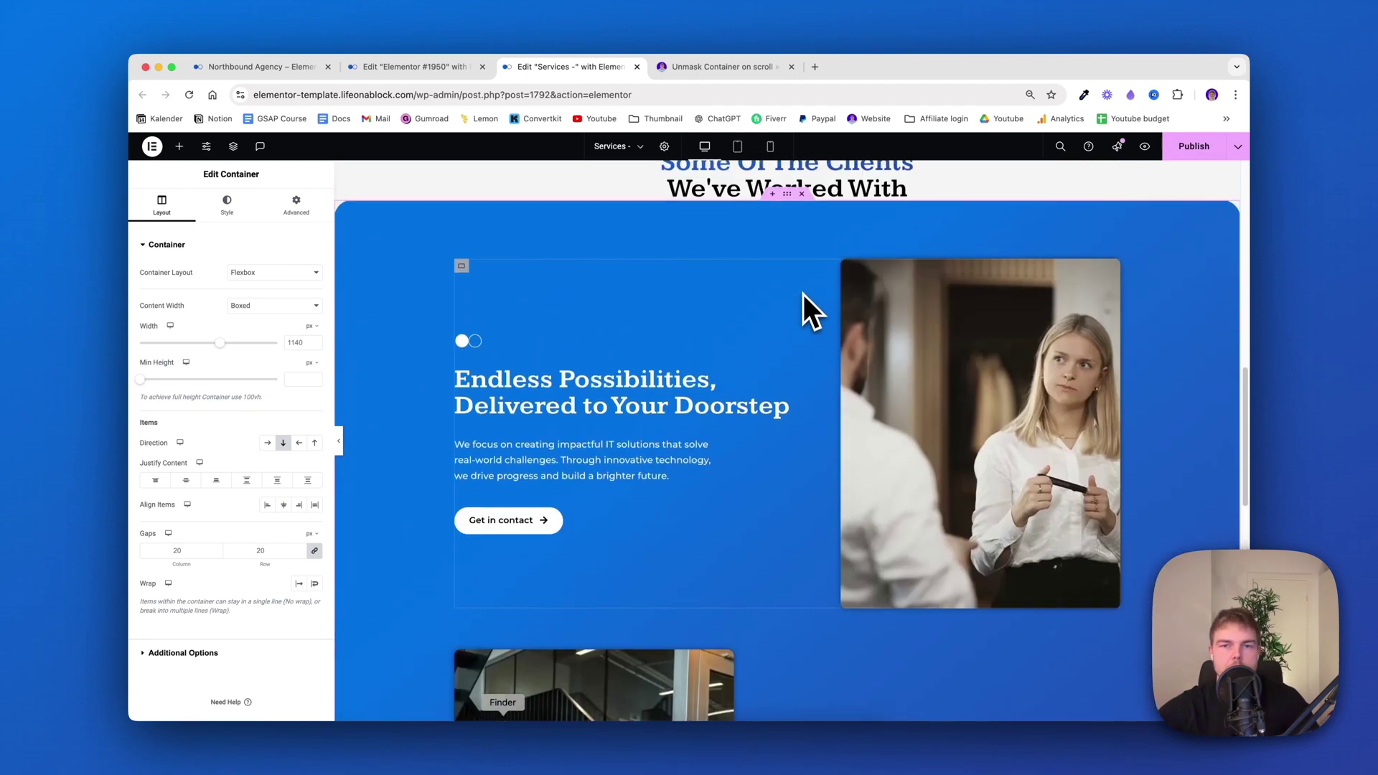
{"action": "scroll", "coordinate": [803, 287], "scroll_direction": "up", "scroll_amount": 1}
{"action": "left_click", "coordinate": [801, 217]}
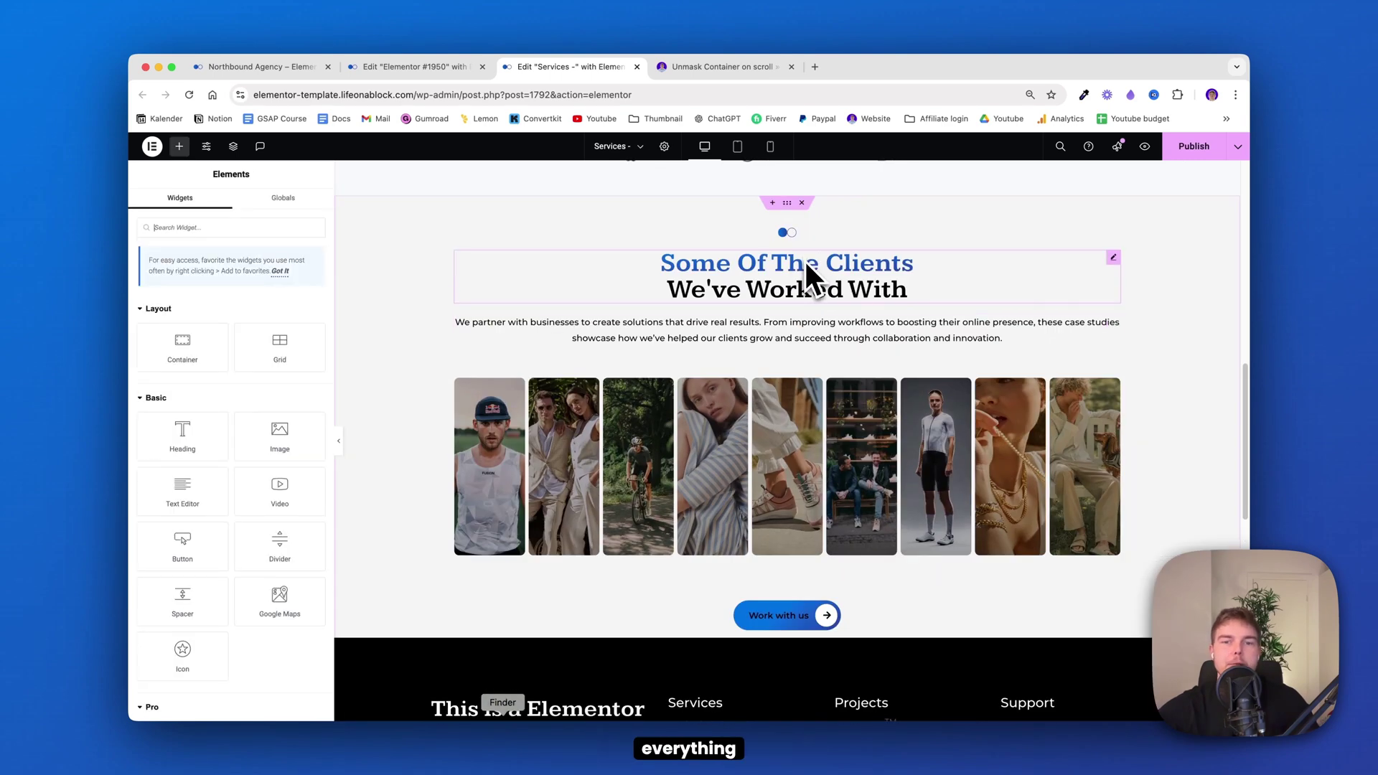
{"action": "scroll", "coordinate": [805, 261], "scroll_direction": "down", "scroll_amount": 6}
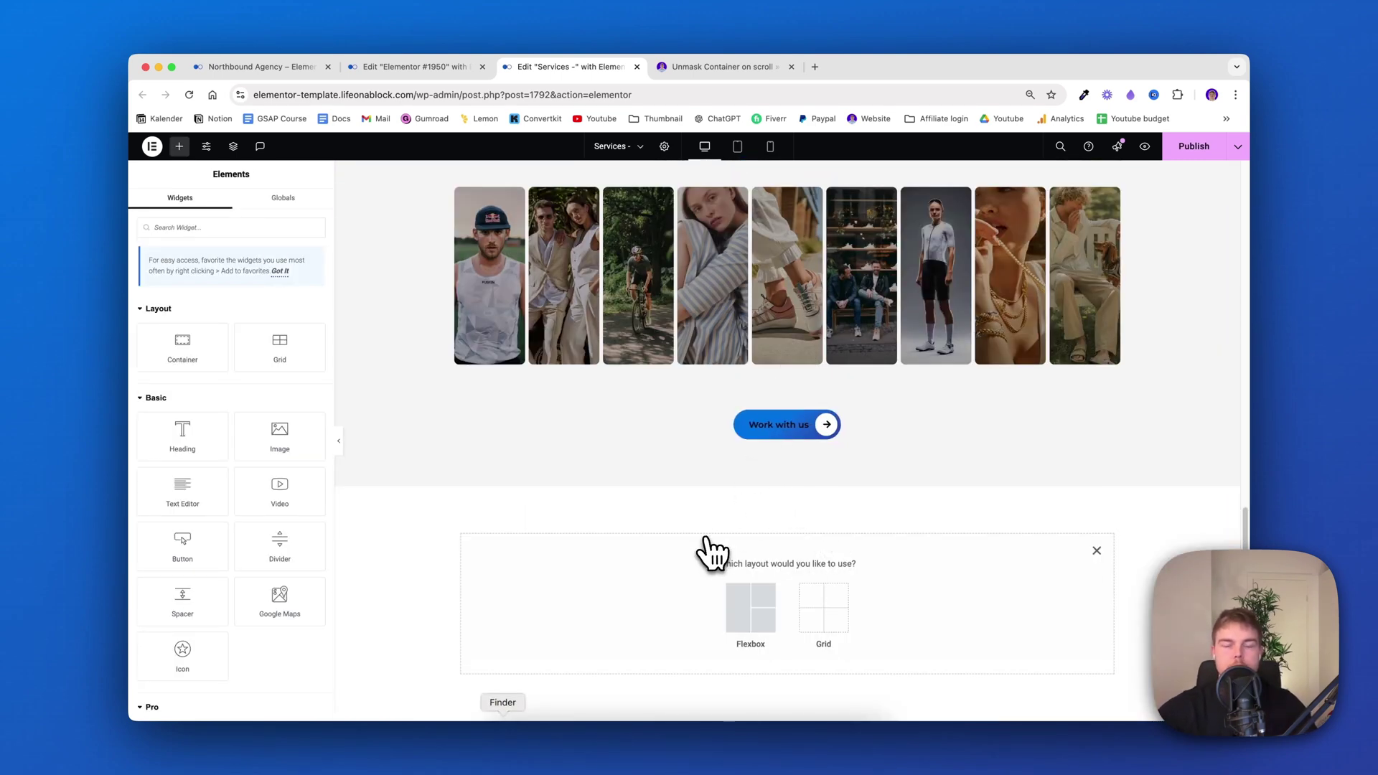
Add a single-column Flexbox container and compare it with the live Services page
{"action": "left_click", "coordinate": [747, 618]}
{"action": "left_click", "coordinate": [628, 596]}
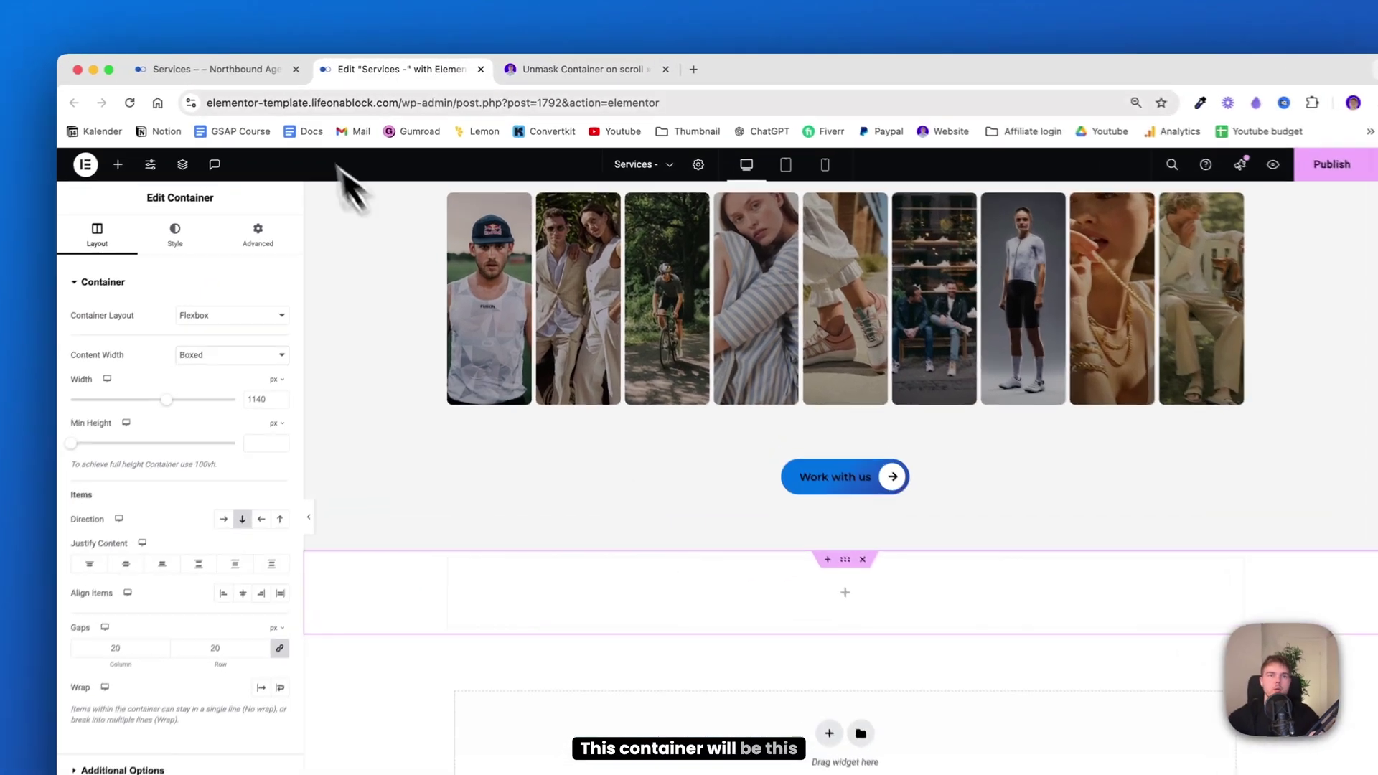
{"action": "left_click", "coordinate": [257, 66]}
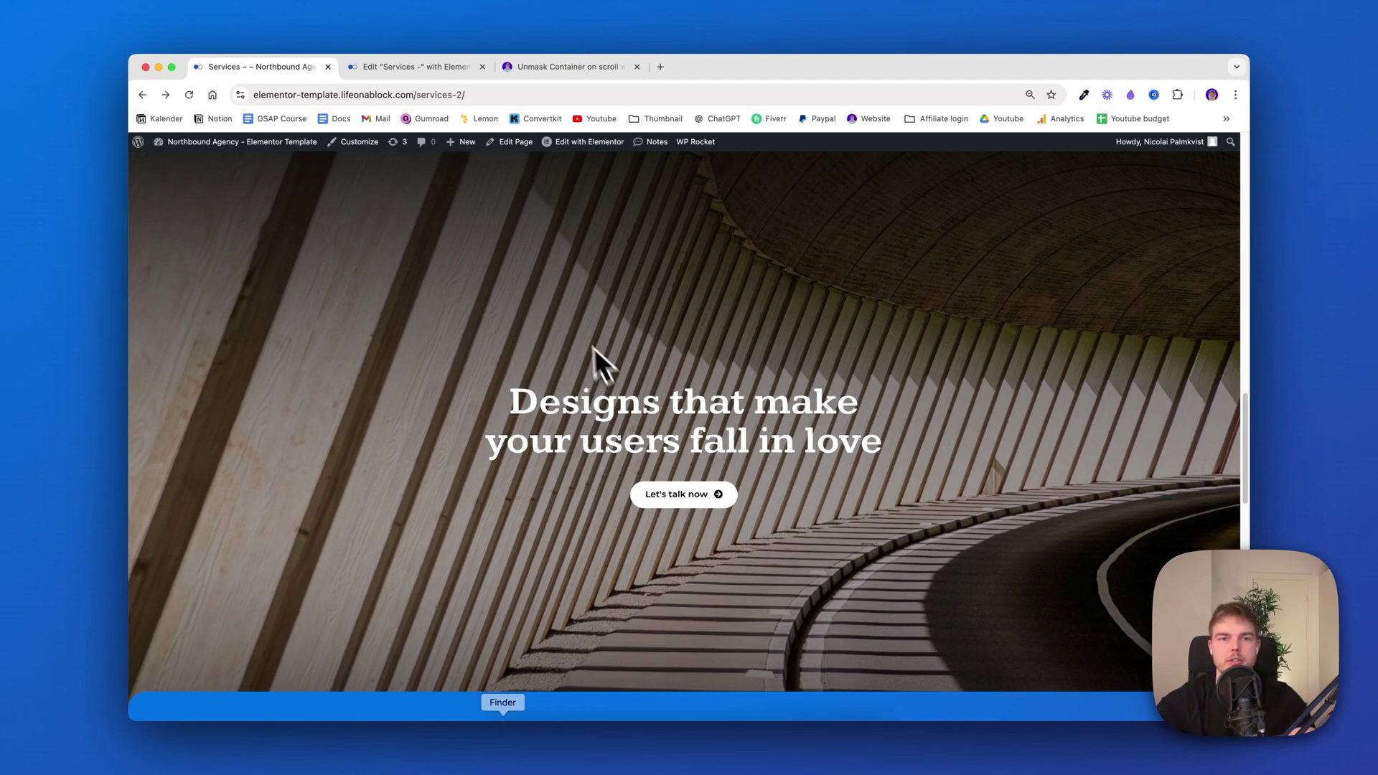
{"action": "left_click", "coordinate": [412, 66]}
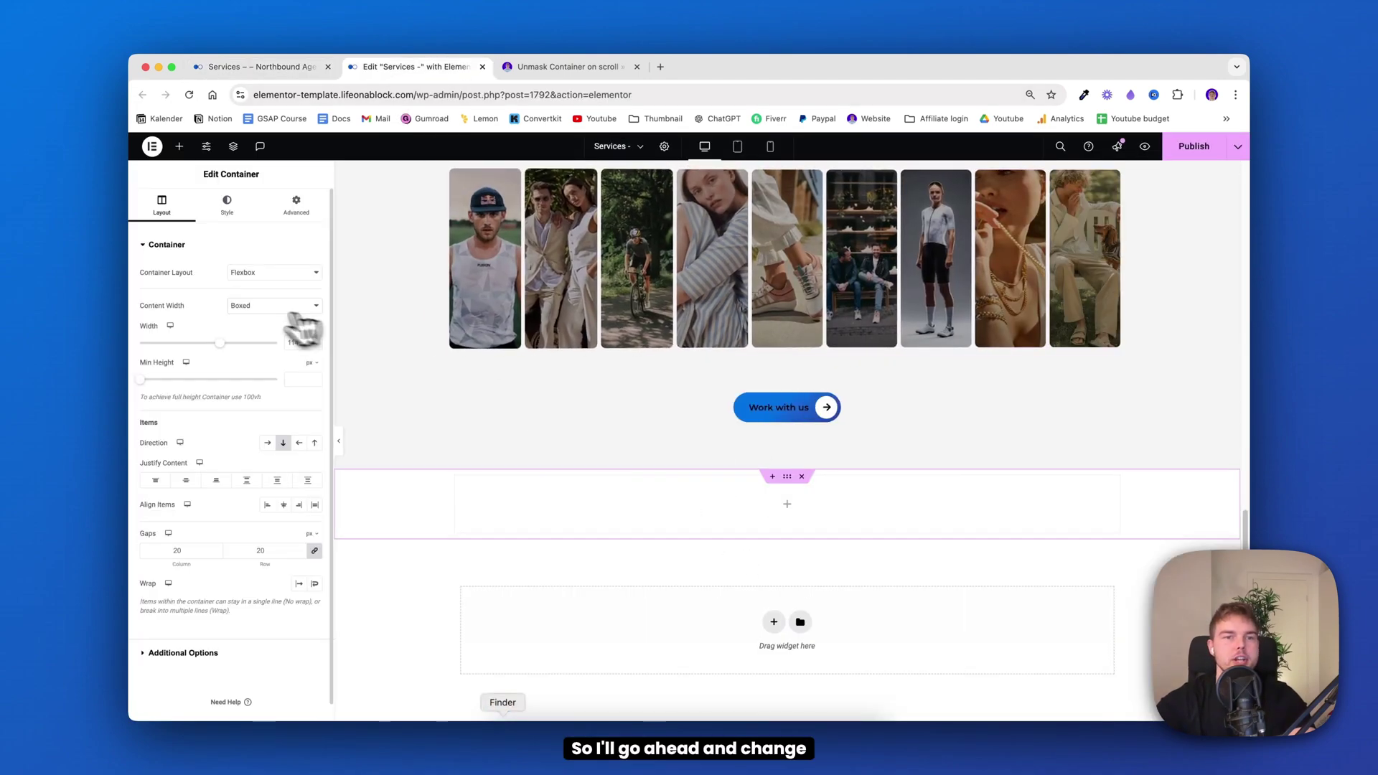
Adjust the new container's content width and check its overflow, which stays Hidden
{"action": "left_click", "coordinate": [236, 306]}
{"action": "left_click", "coordinate": [237, 316]}
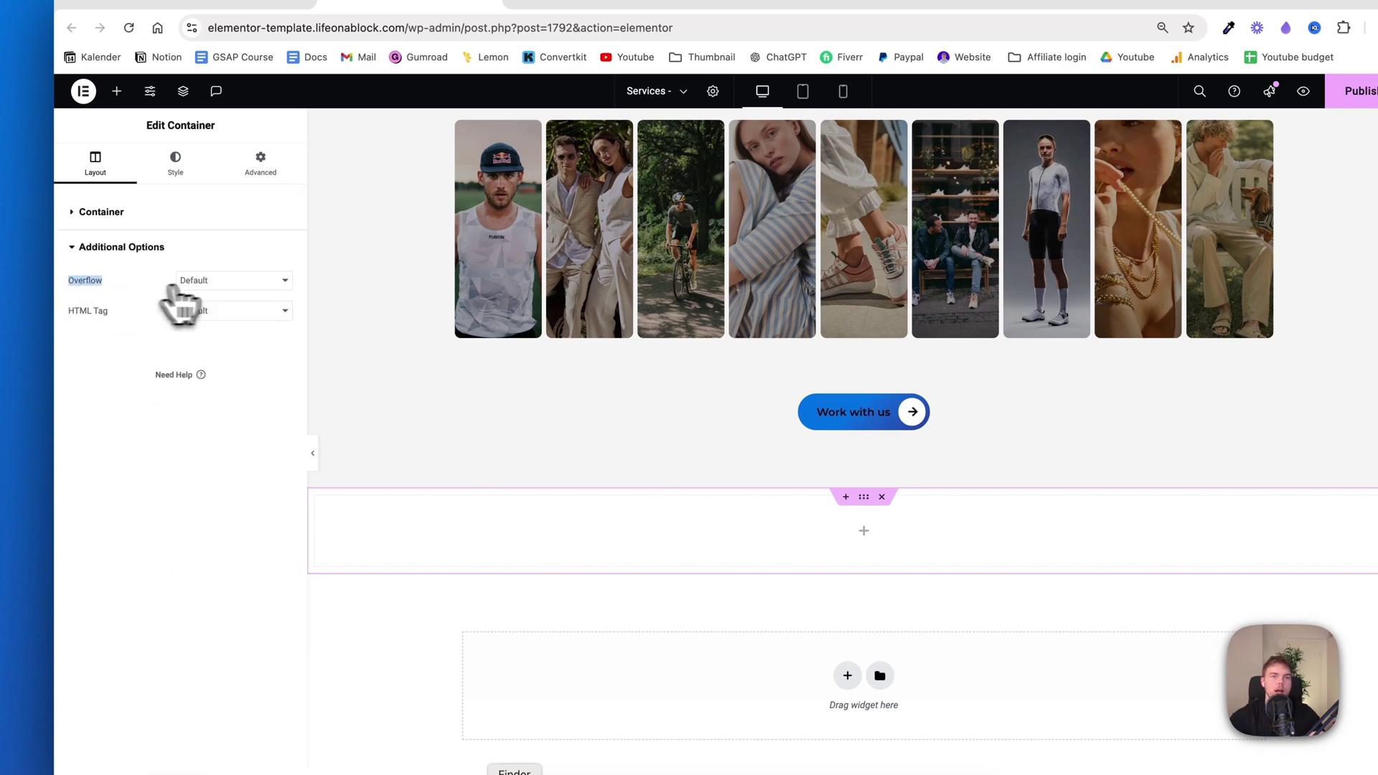
{"action": "left_click", "coordinate": [215, 282]}
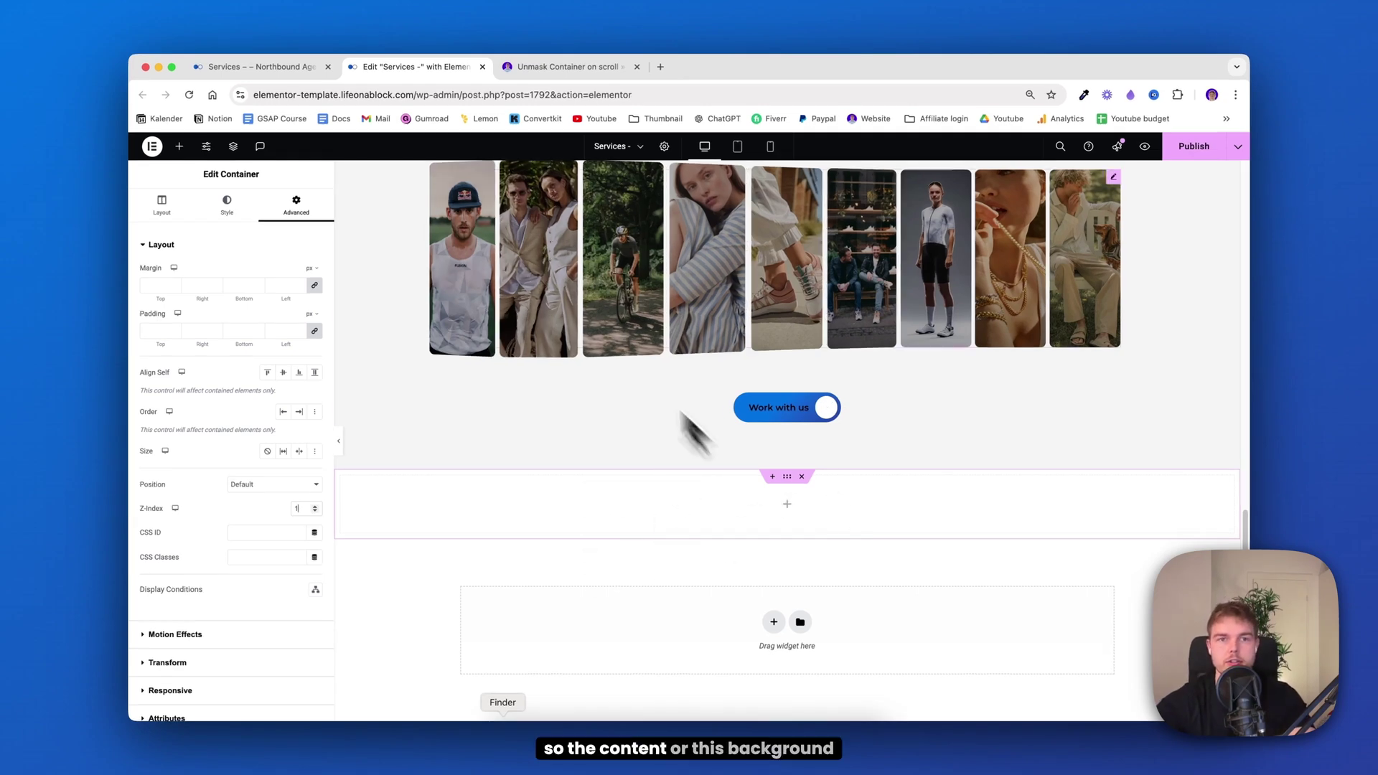
{"action": "left_click", "coordinate": [261, 71]}
{"action": "left_click", "coordinate": [415, 68]}
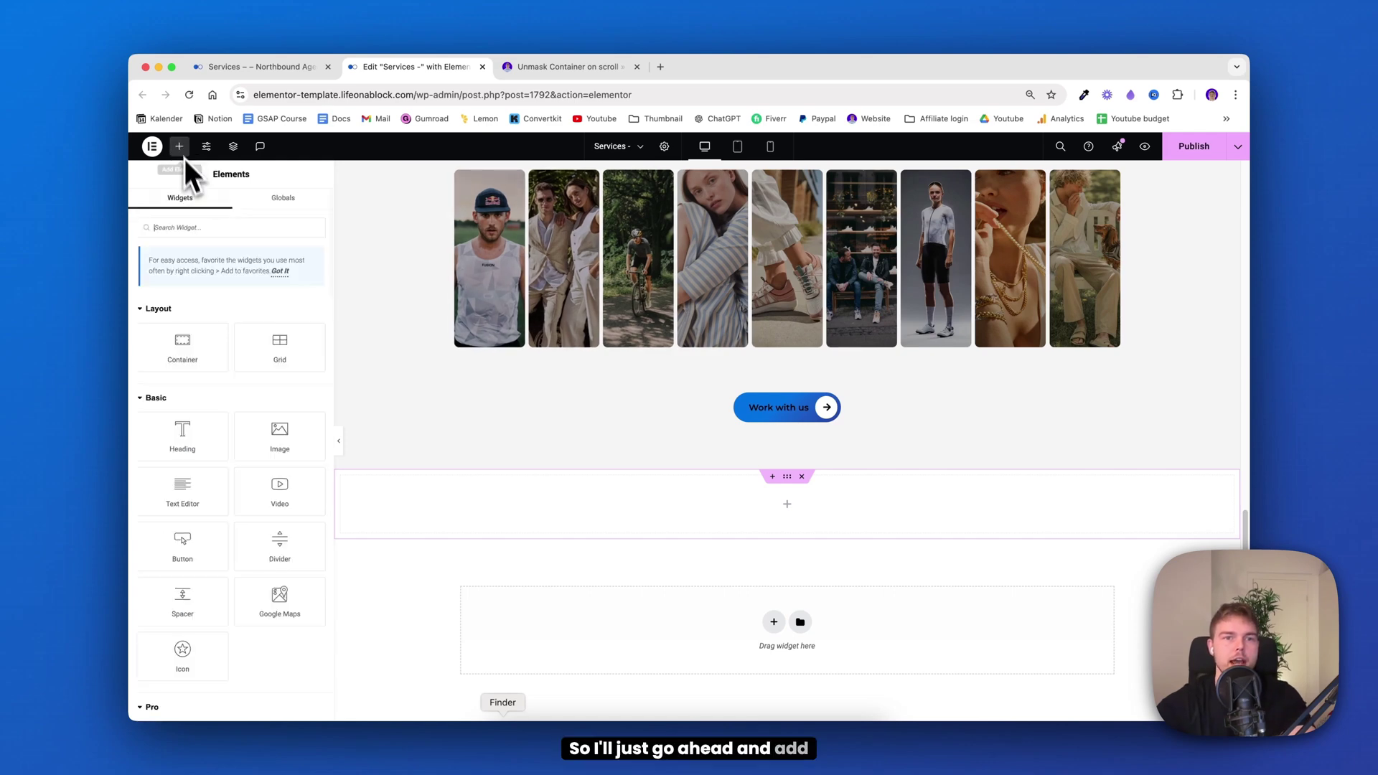
Add a Full Width container with a 100 vh minimum height
{"action": "left_click_drag", "start_coordinate": [735, 518], "coordinate": [735, 516]}
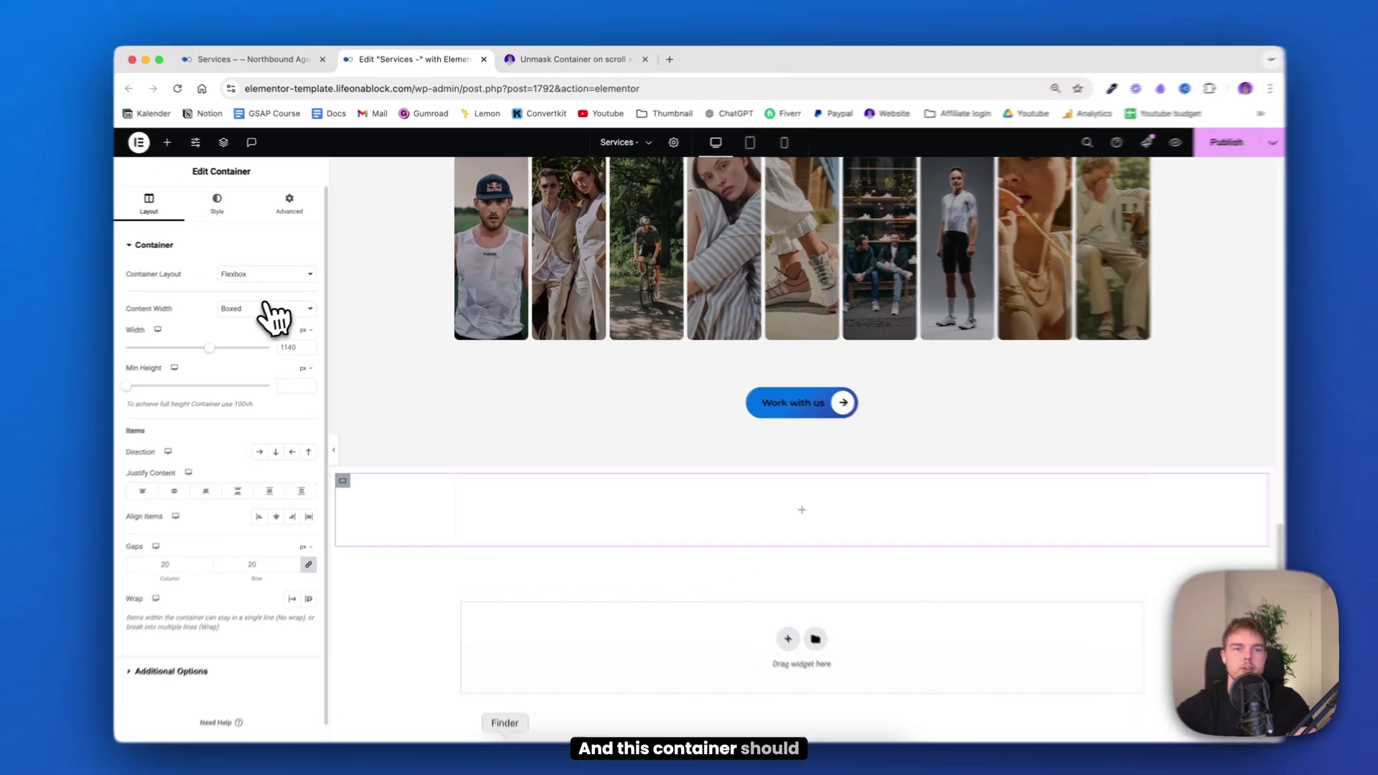
{"action": "left_click", "coordinate": [258, 312]}
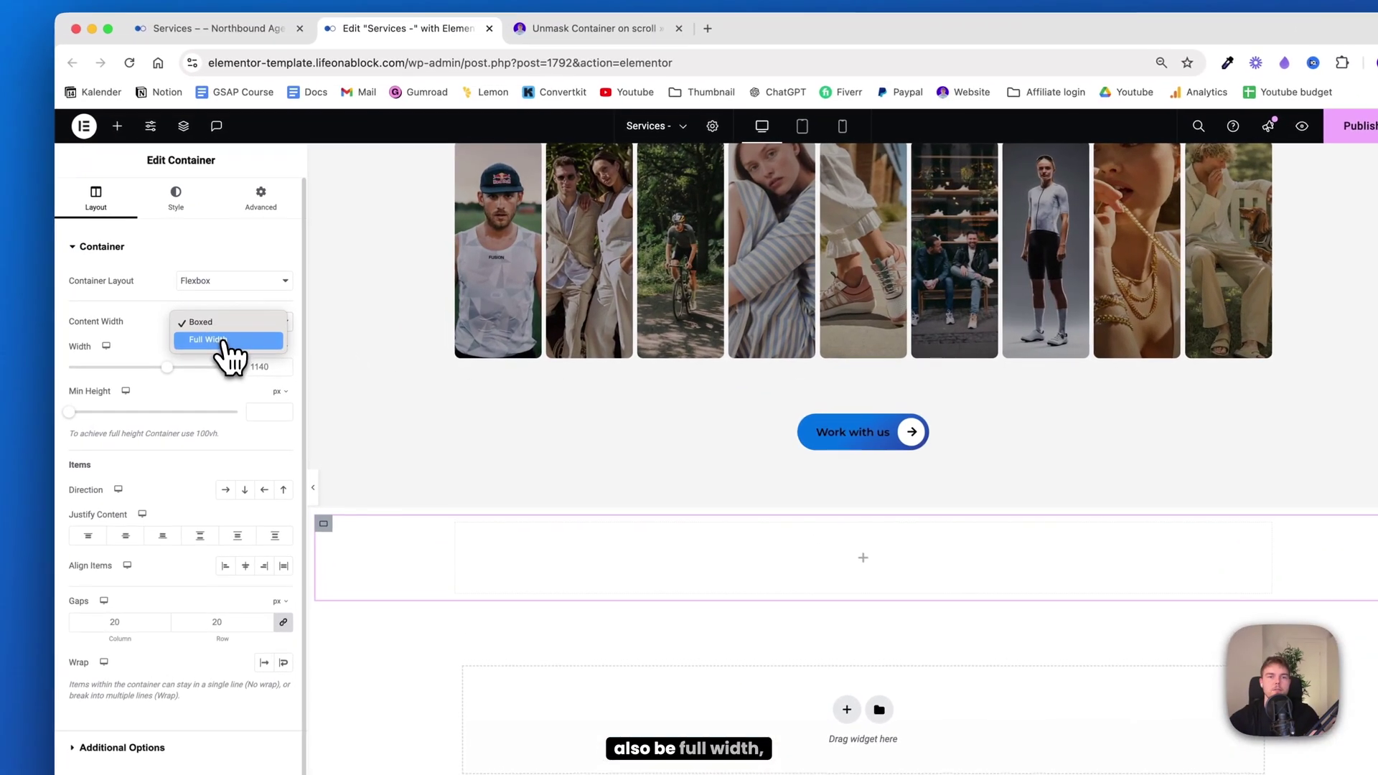
{"action": "left_click", "coordinate": [239, 377]}
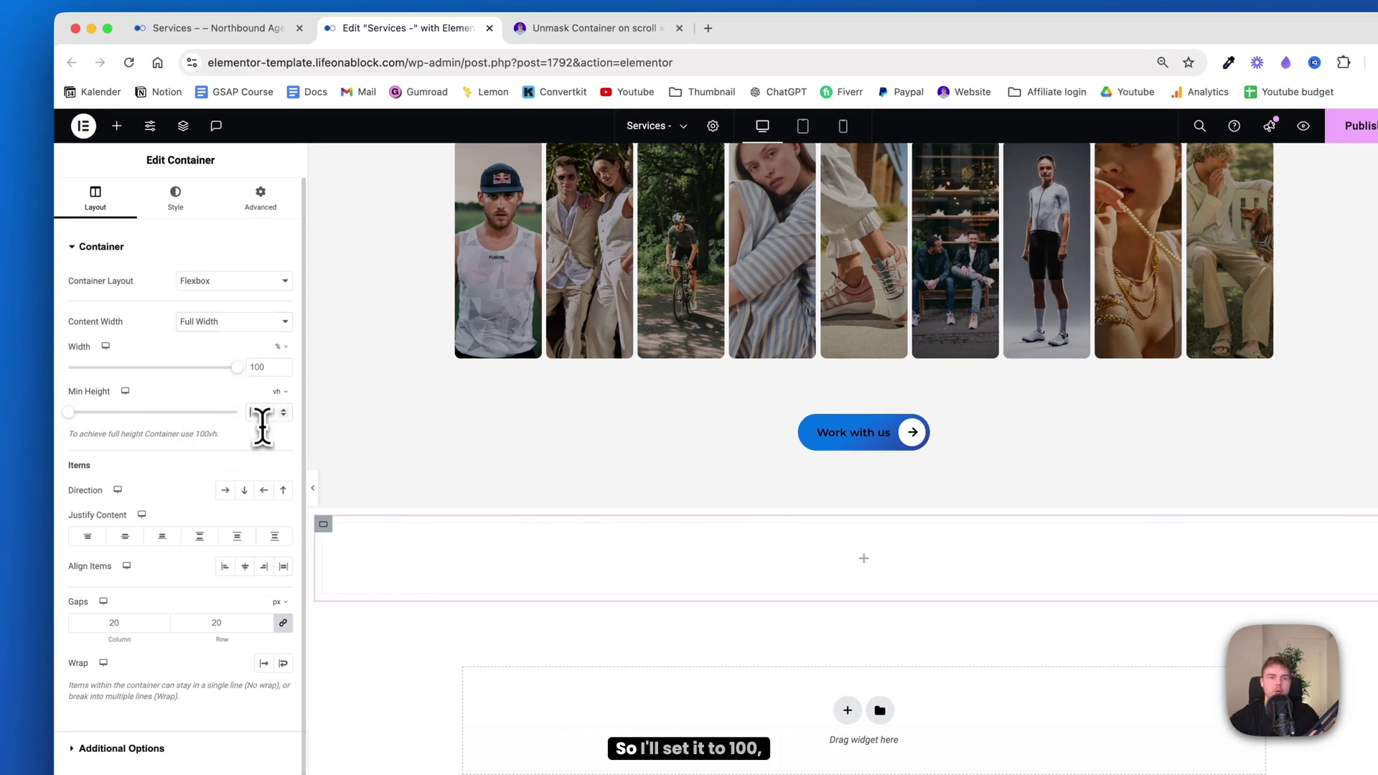
{"action": "type", "text": "100"}
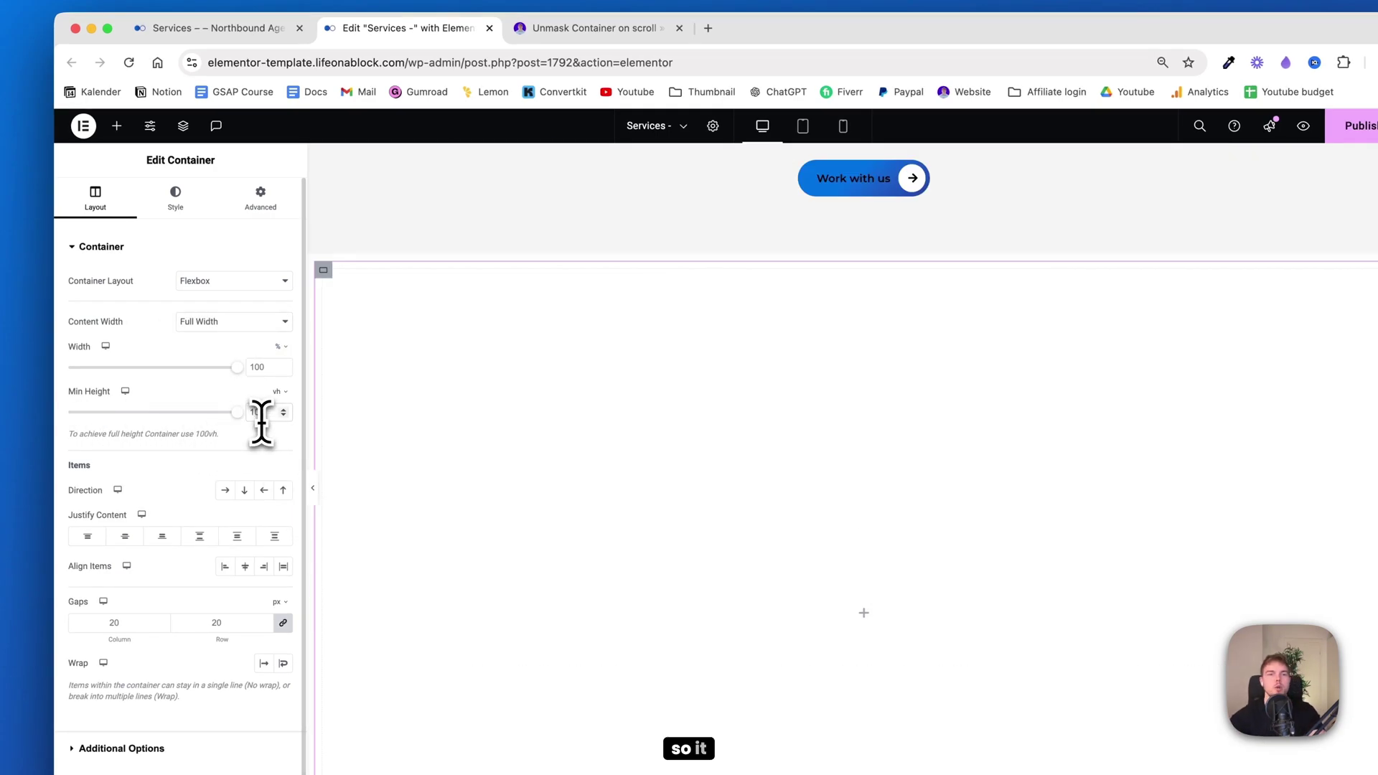
{"action": "scroll", "coordinate": [732, 466], "scroll_direction": "down", "scroll_amount": 3}
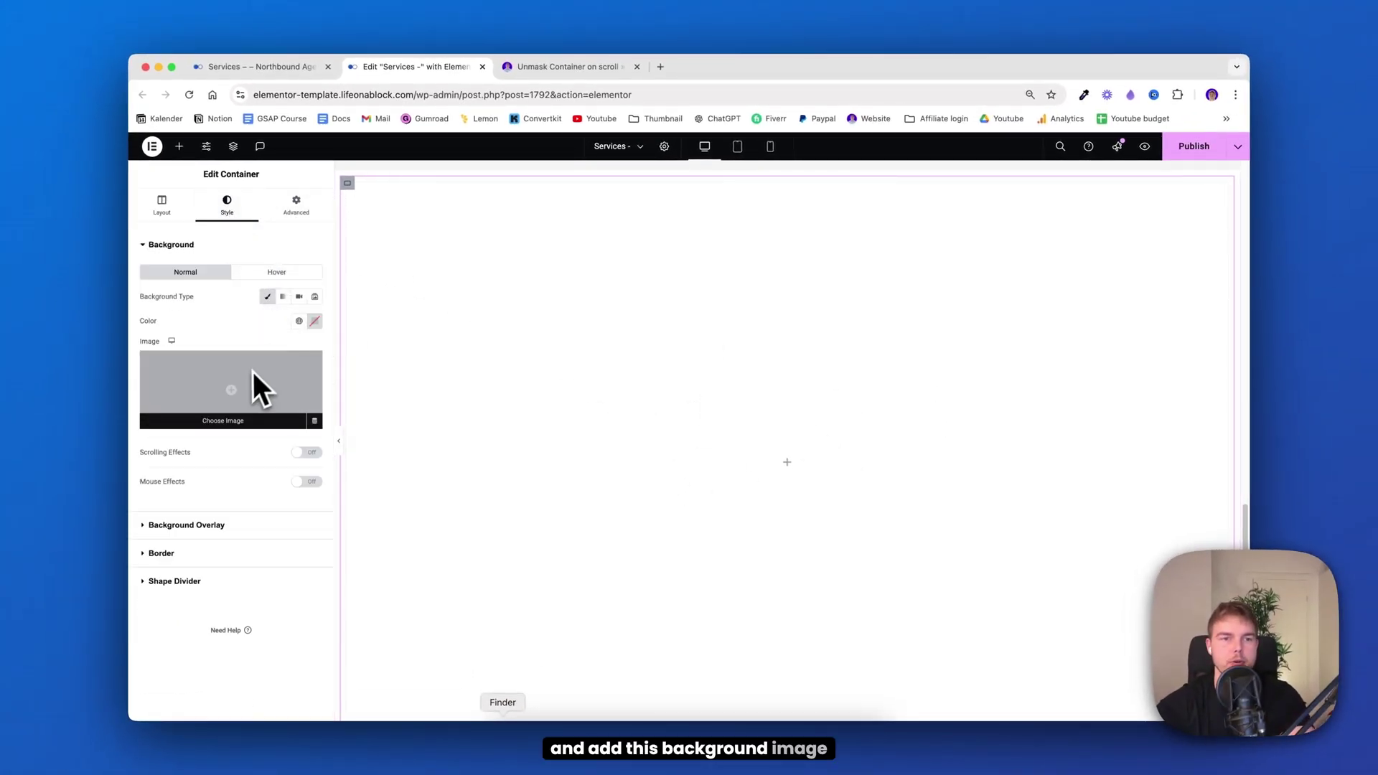
Use the live page's tunnel hero photo as the container background, positioned Center Center
{"action": "left_click", "coordinate": [260, 66]}
{"action": "left_click_drag", "start_coordinate": [420, 79], "coordinate": [244, 393]}
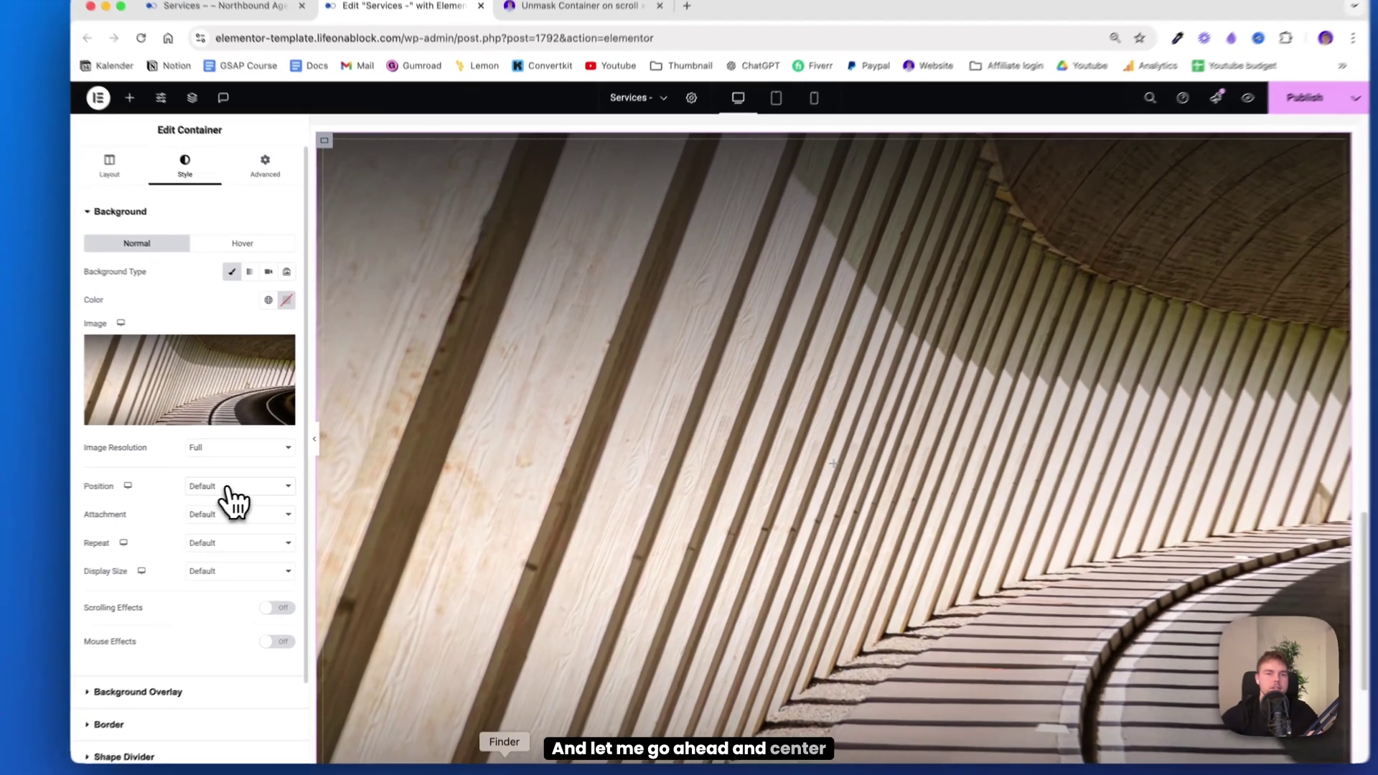
{"action": "left_click", "coordinate": [269, 483]}
{"action": "left_click", "coordinate": [272, 497]}
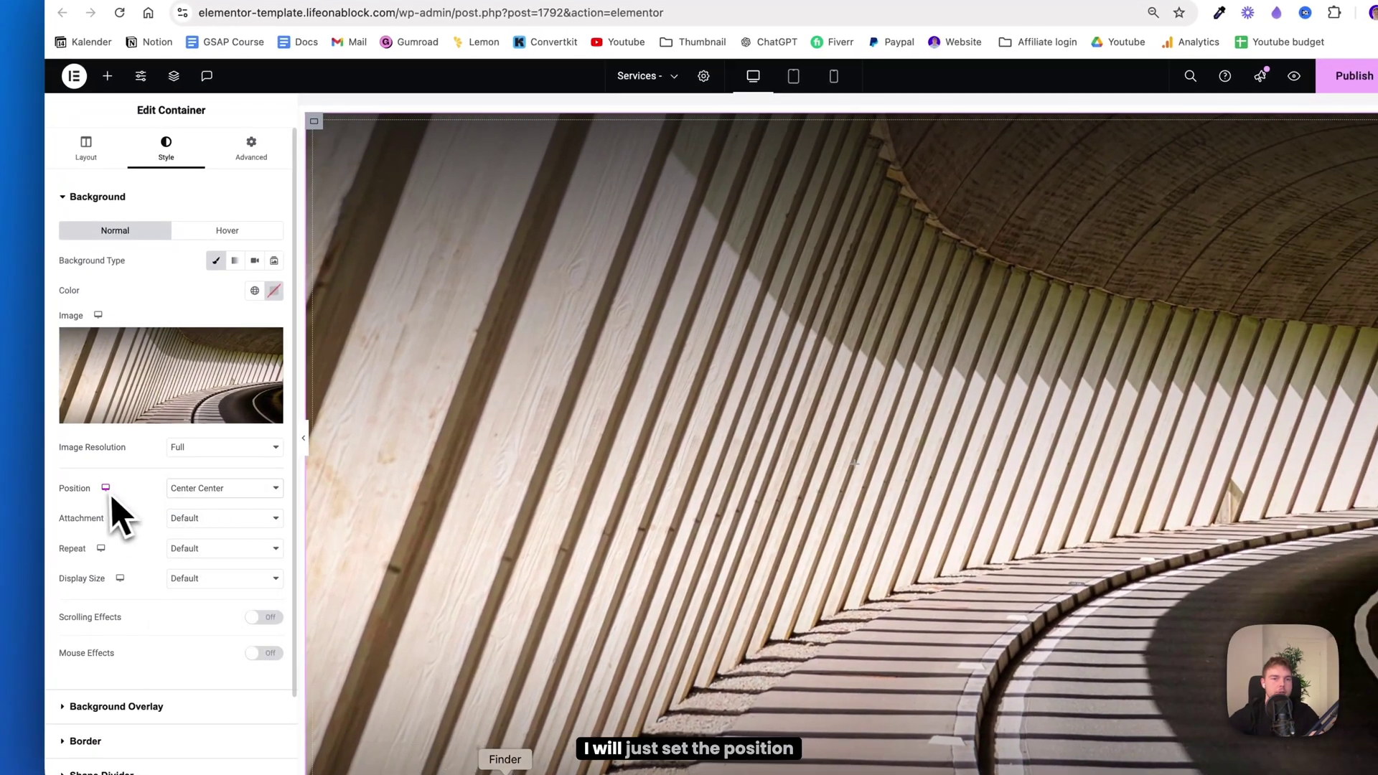
Set the background image size to Cover and Repeat to No-repeat
{"action": "left_click", "coordinate": [212, 584]}
{"action": "left_click", "coordinate": [219, 610]}
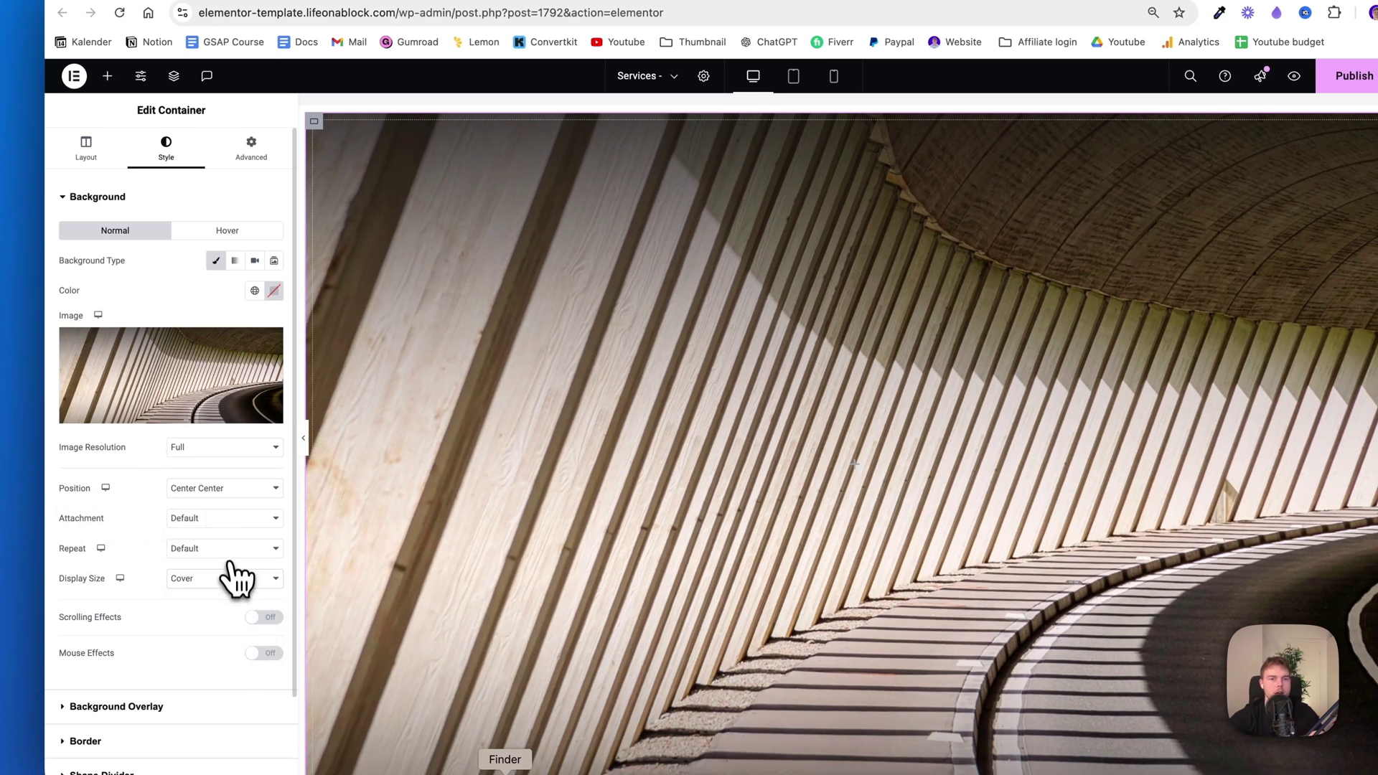
{"action": "left_click", "coordinate": [219, 548]}
{"action": "left_click", "coordinate": [231, 571]}
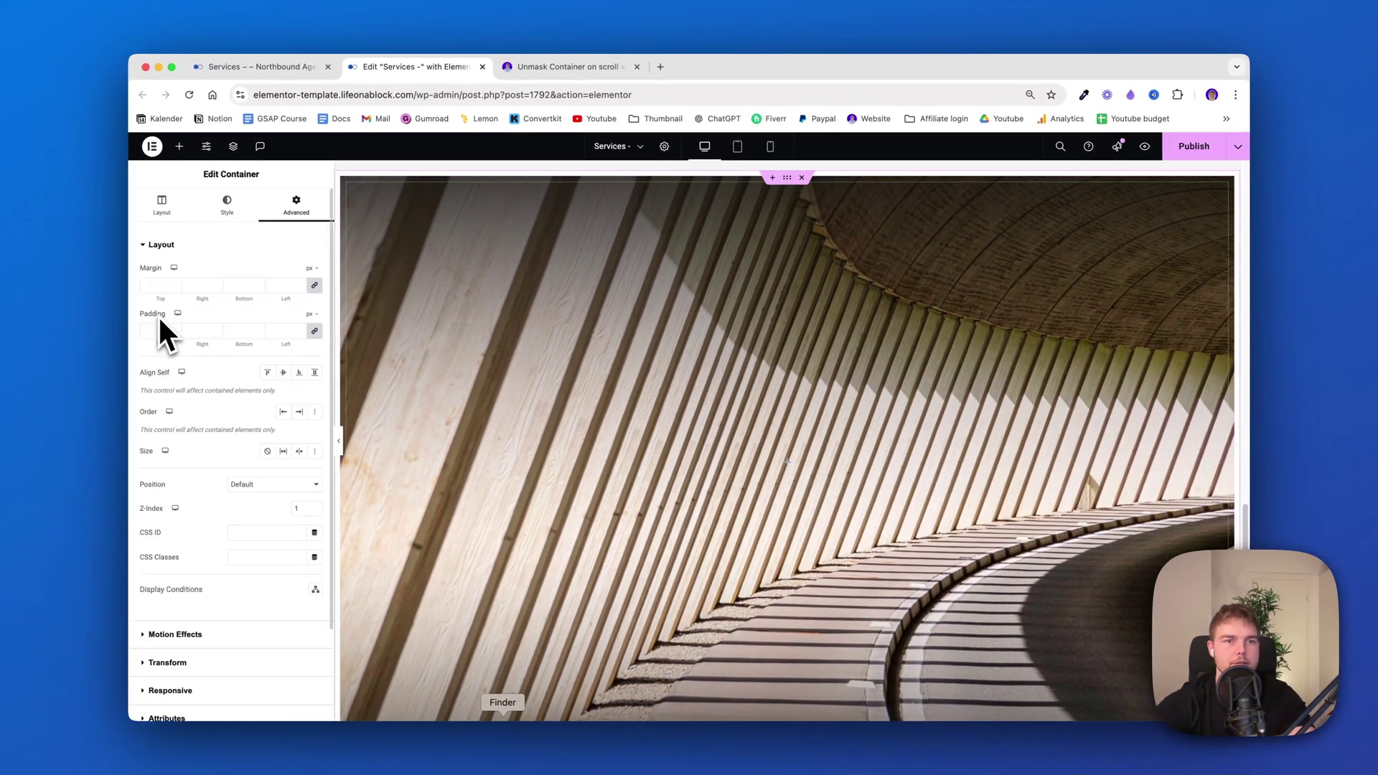
Set the container's padding to 0 and open the Structure navigator
{"action": "double_click", "coordinate": [151, 314]}
{"action": "type", "text": "0"}
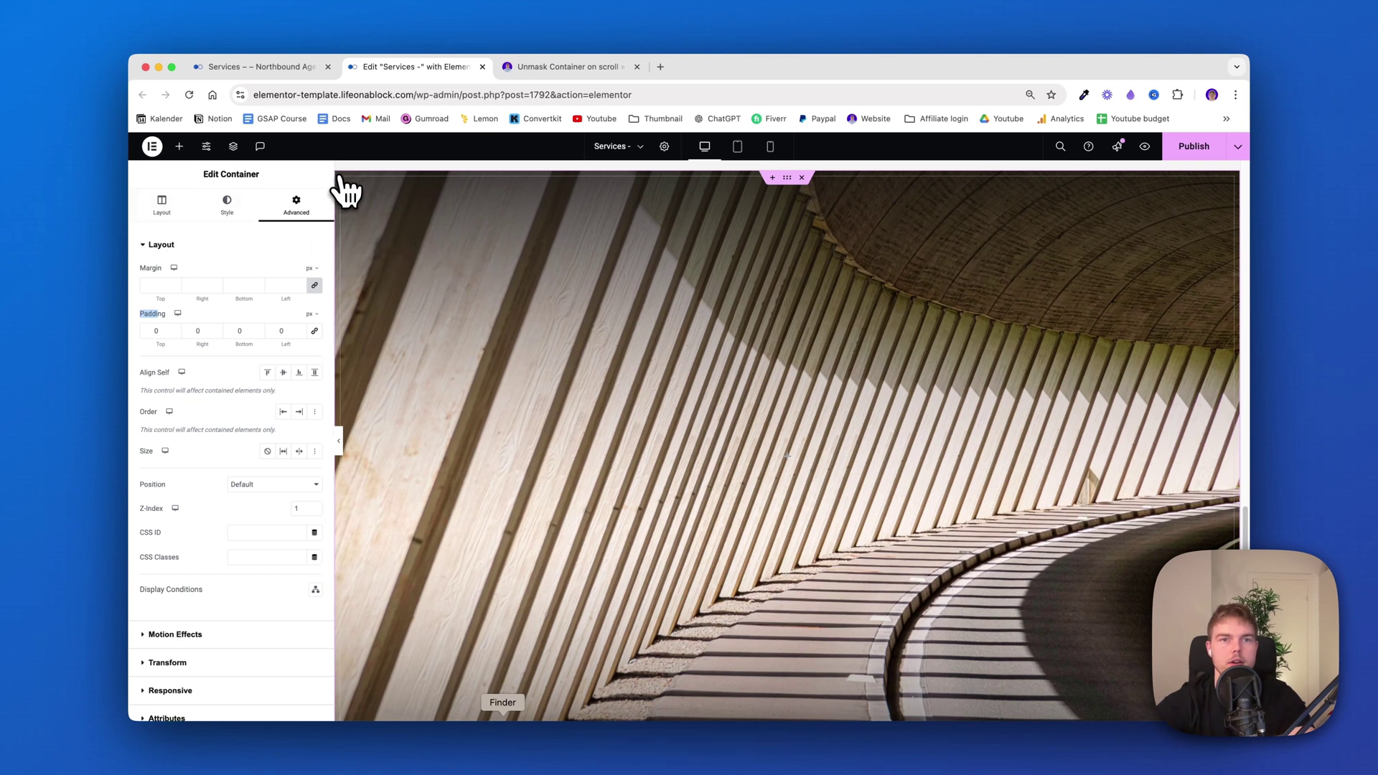
{"action": "right_click", "coordinate": [668, 310]}
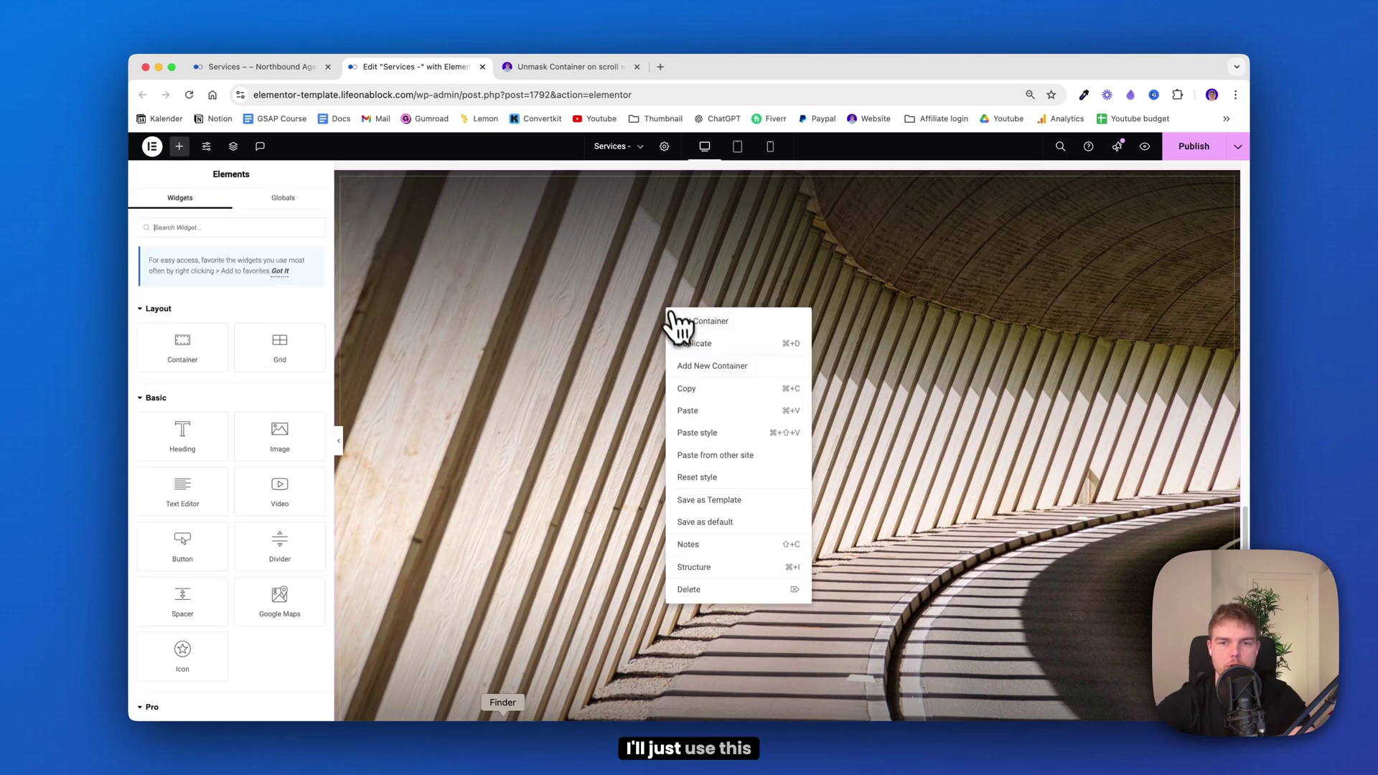
{"action": "left_click", "coordinate": [700, 568]}
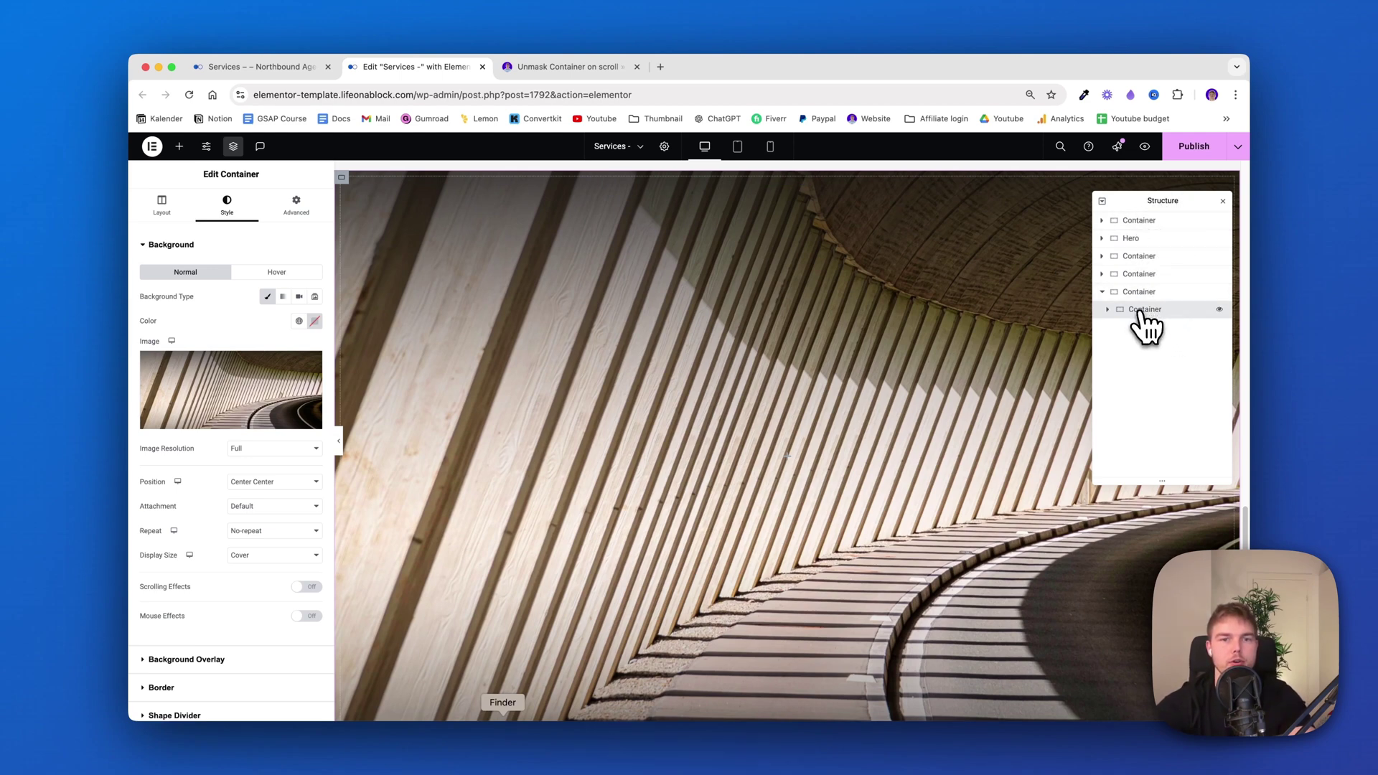
Set the container's Justify Content and Align Items both to Center
{"action": "left_click", "coordinate": [172, 214]}
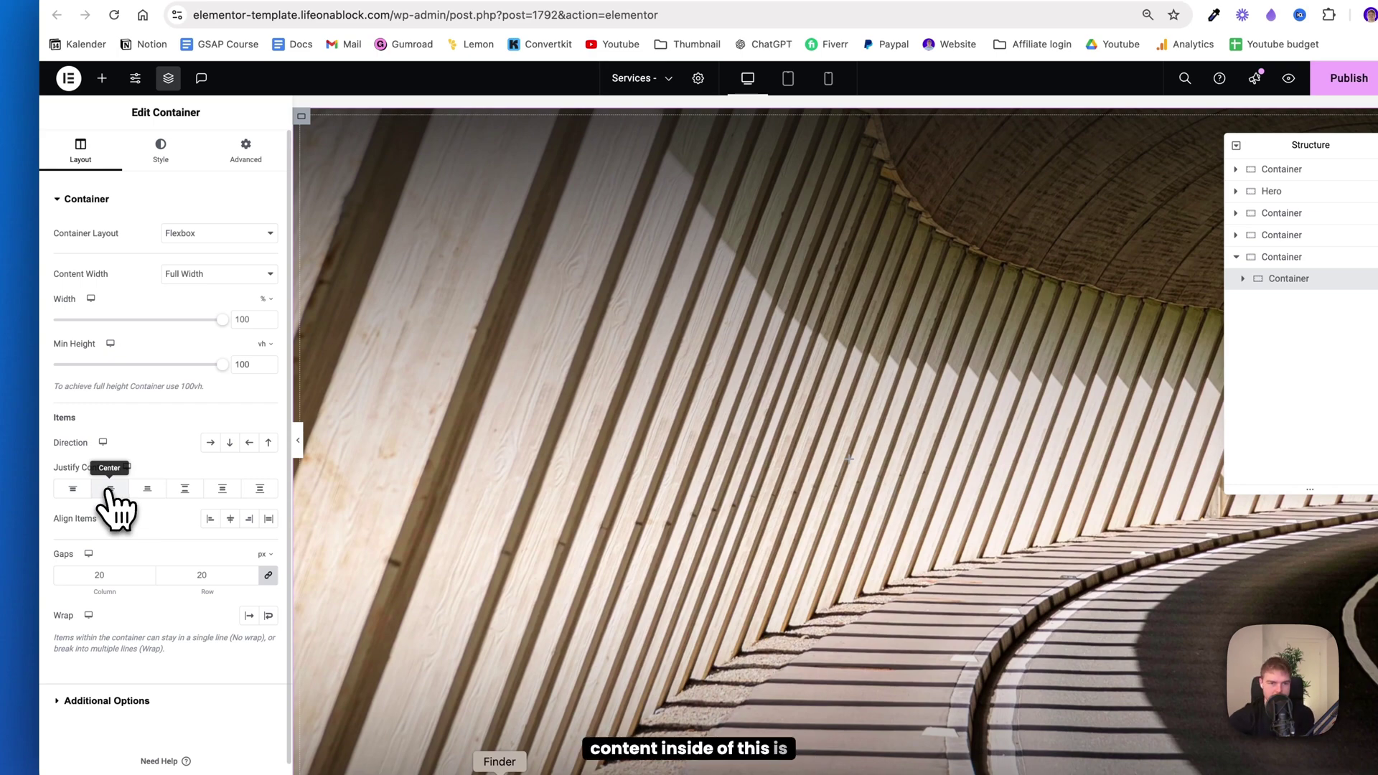
{"action": "left_click", "coordinate": [109, 490]}
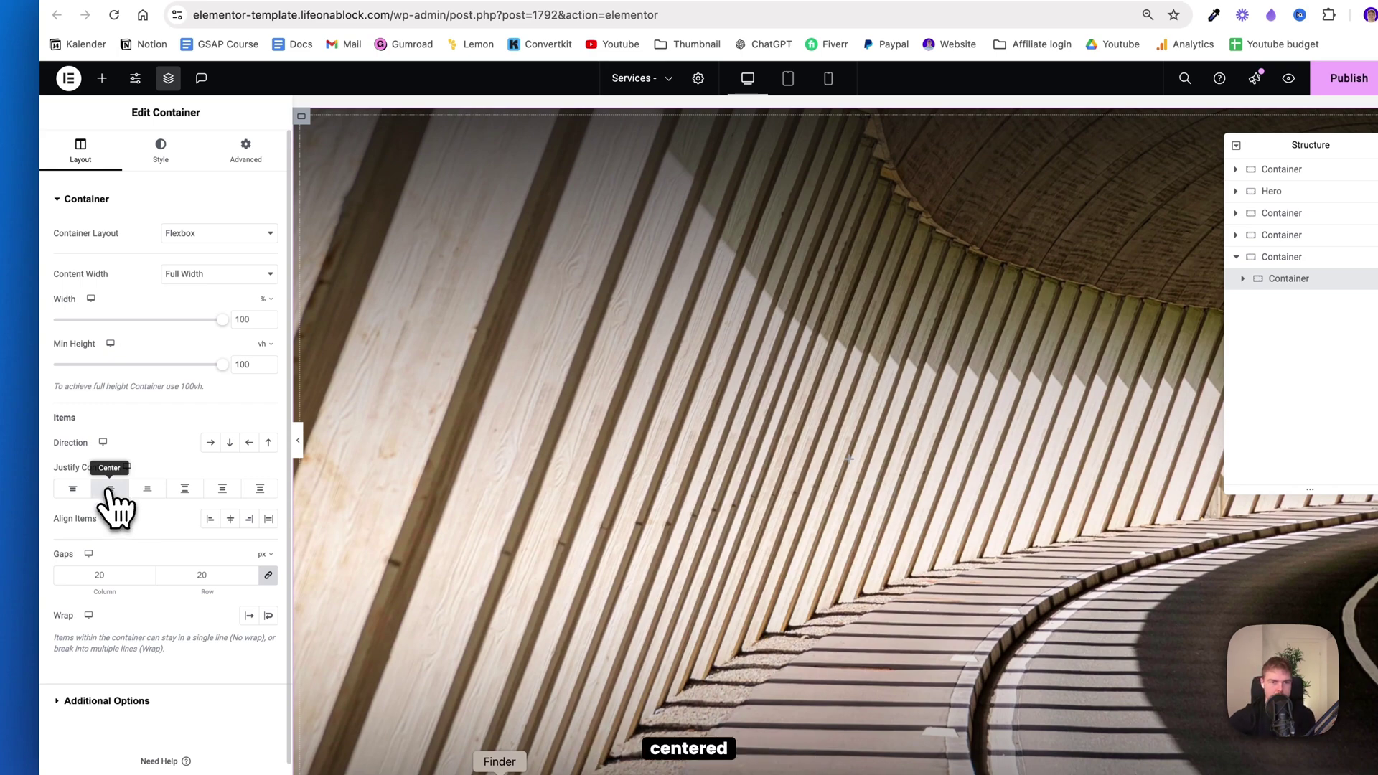
{"action": "left_click", "coordinate": [230, 519]}
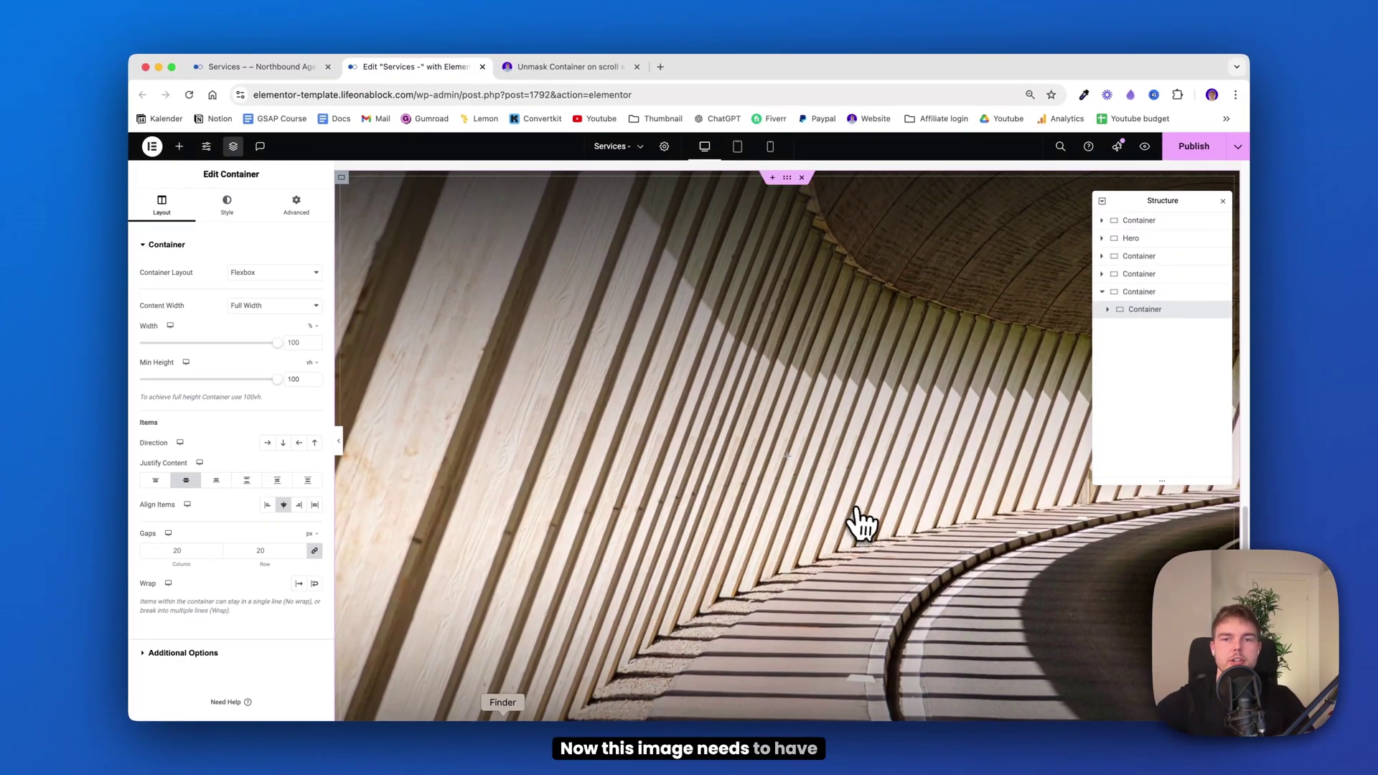
Add a Classic #000000 background overlay with opacity lowered to about 0.4
{"action": "left_click", "coordinate": [202, 67]}
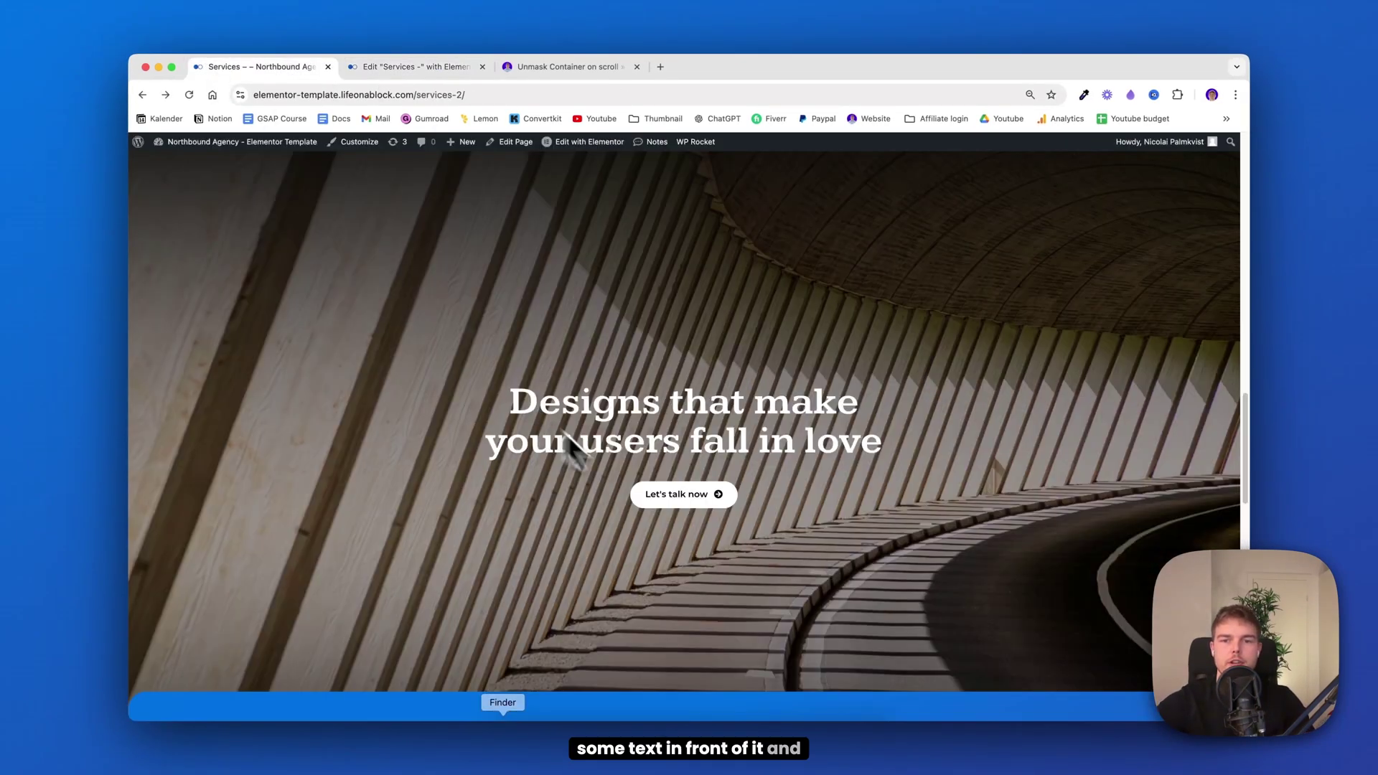
{"action": "left_click", "coordinate": [416, 67]}
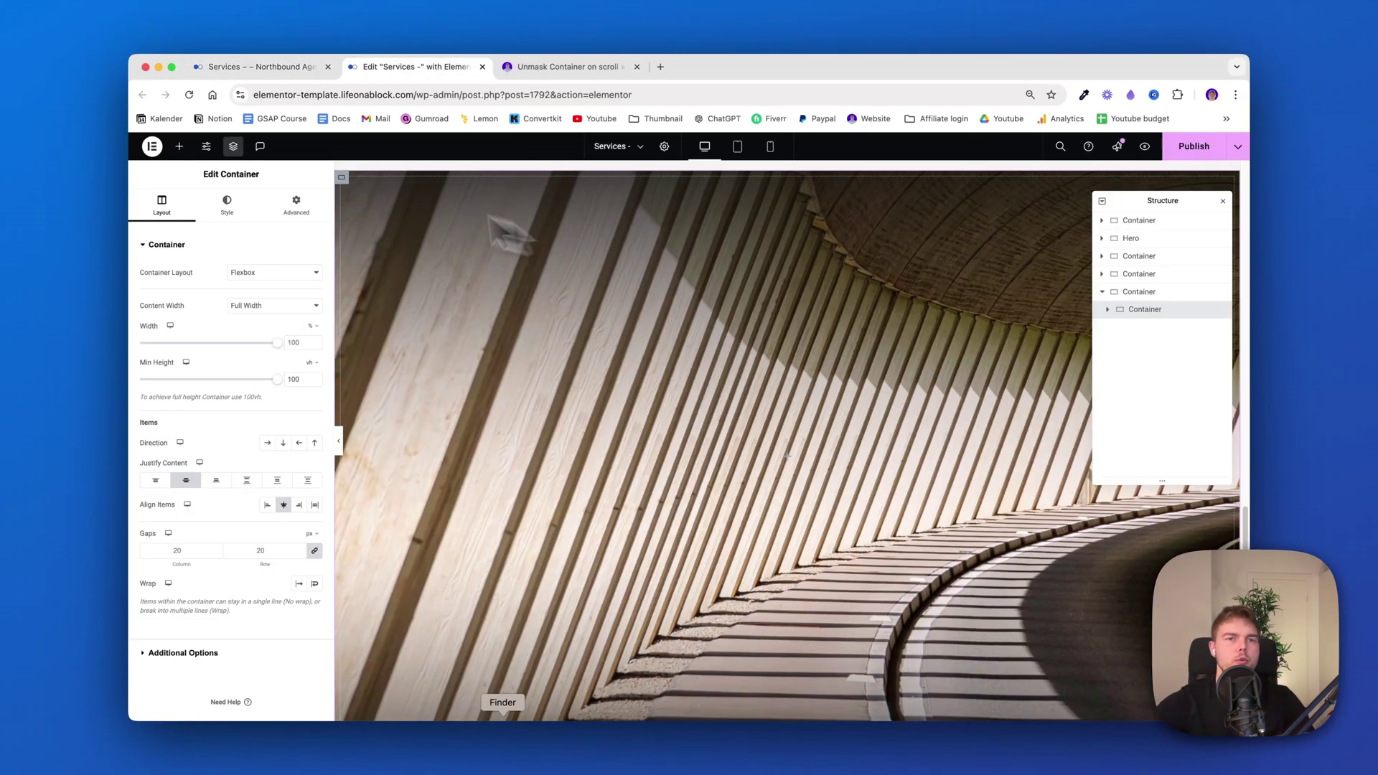
{"action": "left_click", "coordinate": [228, 209]}
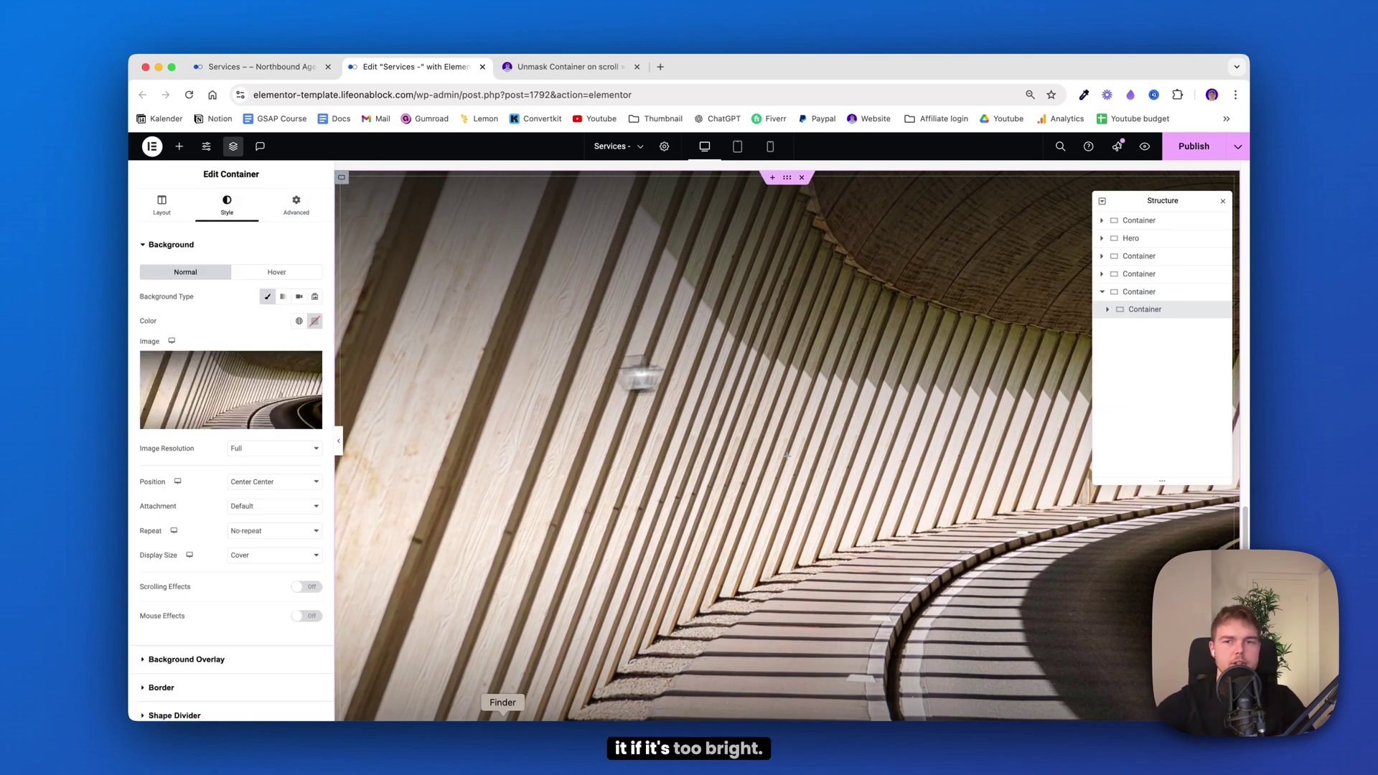
{"action": "scroll", "coordinate": [230, 646], "scroll_direction": "down", "scroll_amount": 3}
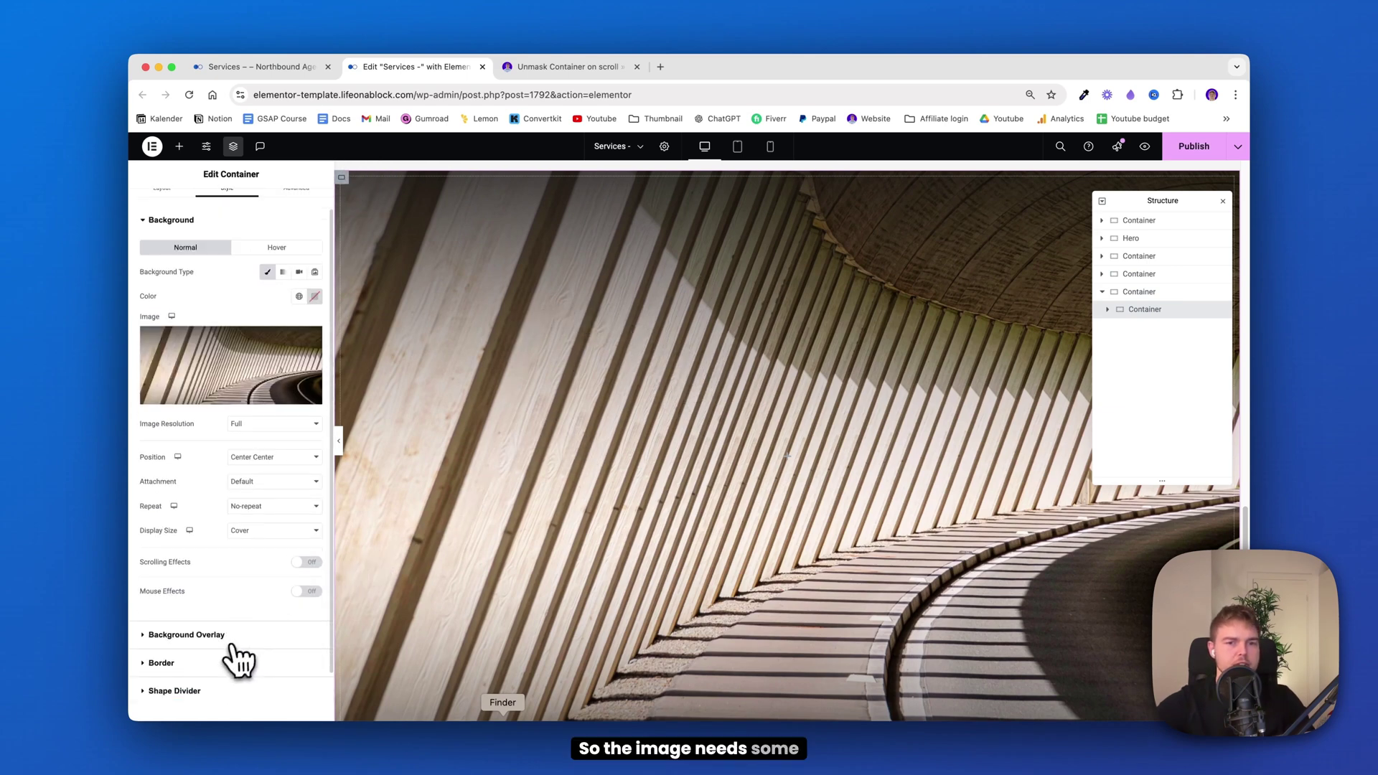
{"action": "left_click", "coordinate": [199, 580]}
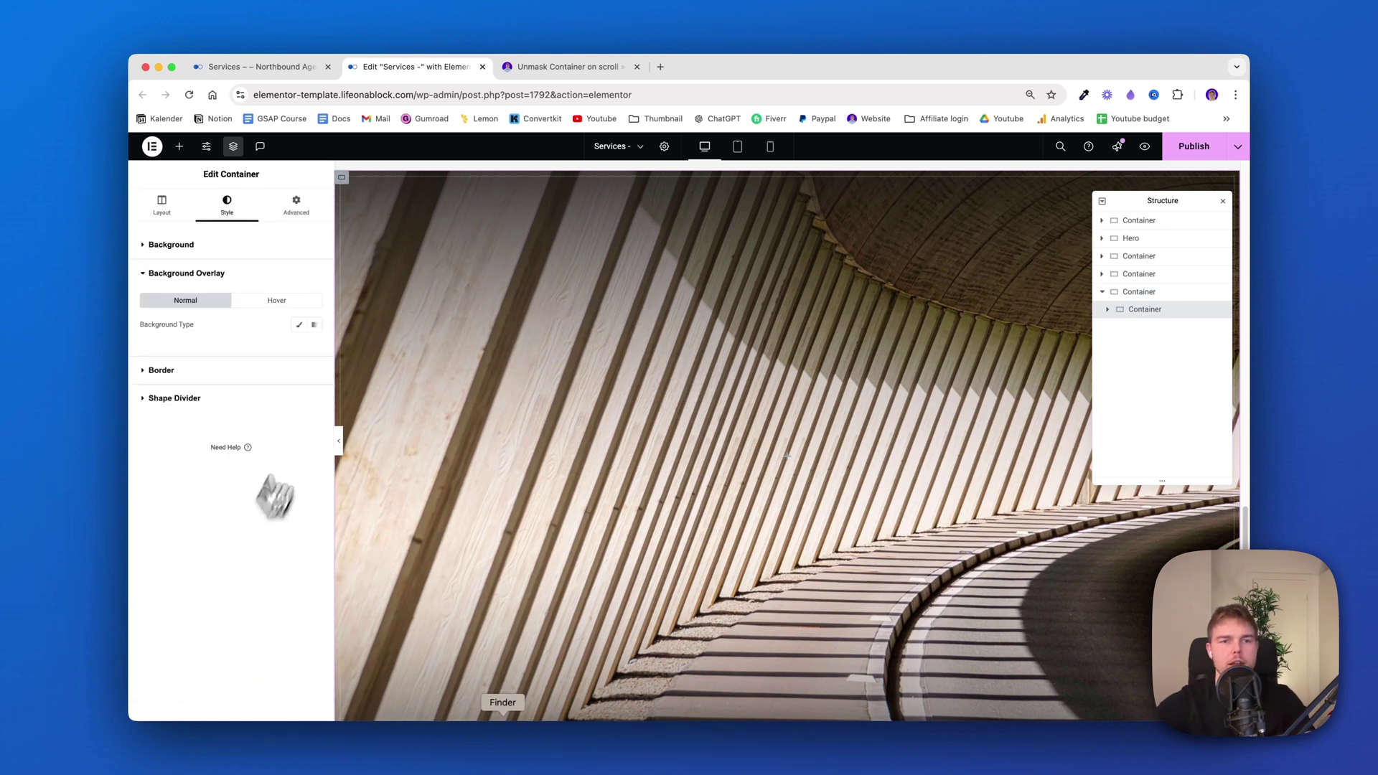
{"action": "left_click", "coordinate": [299, 325]}
{"action": "left_click", "coordinate": [314, 349]}
{"action": "left_click_drag", "start_coordinate": [306, 425], "coordinate": [241, 541]}
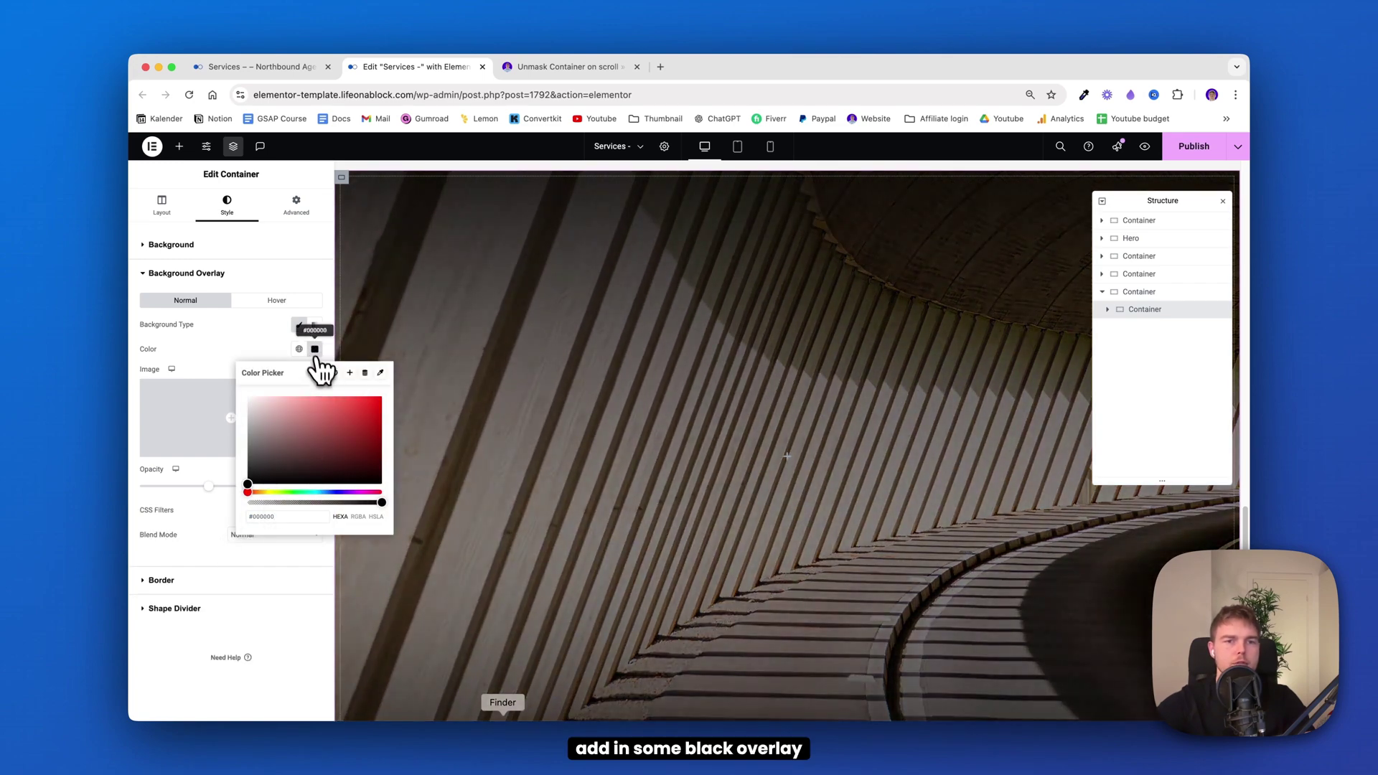
{"action": "left_click", "coordinate": [208, 486]}
{"action": "left_click_drag", "start_coordinate": [208, 486], "coordinate": [201, 486]}
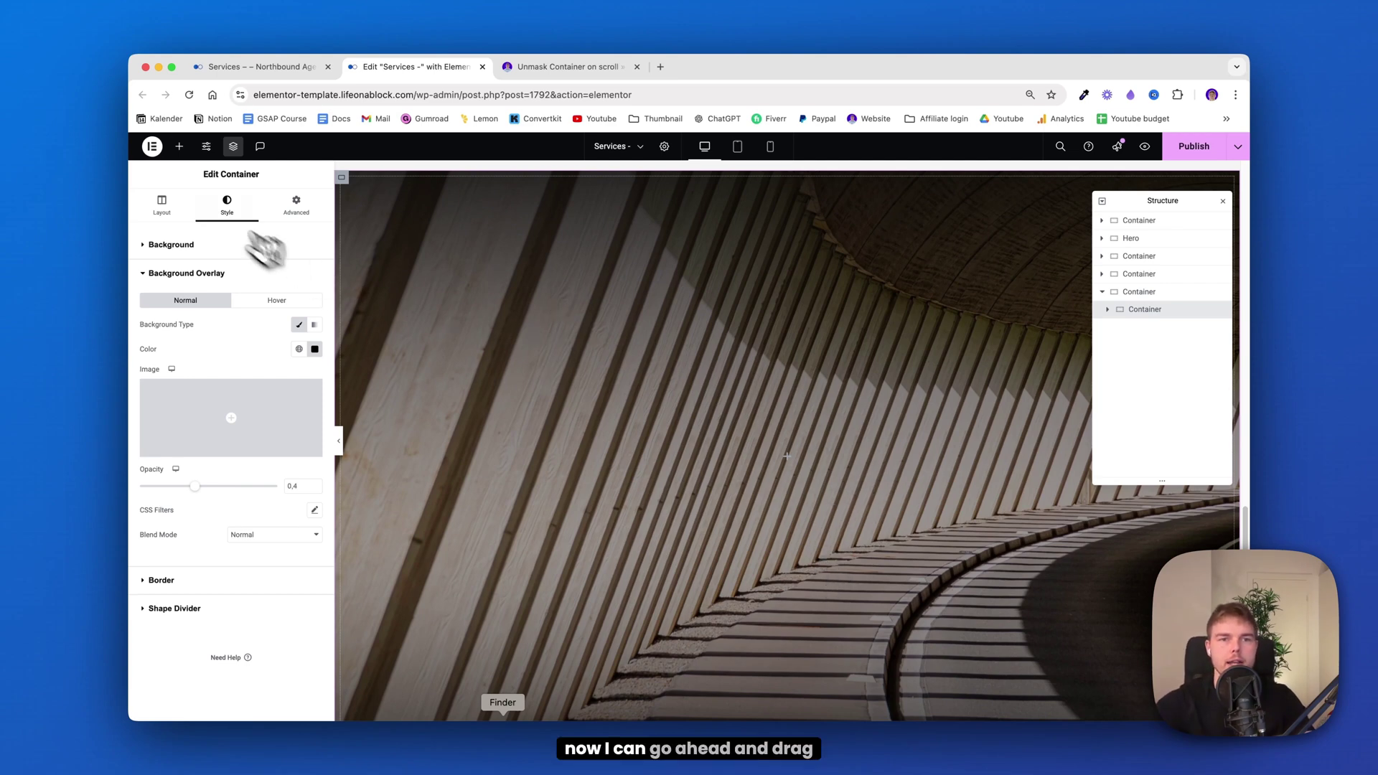
Add the 'Designs that make your users fall in love' heading and 'Let's talk now' button
{"action": "left_click", "coordinate": [179, 147]}
{"action": "left_click_drag", "start_coordinate": [182, 434], "coordinate": [699, 448]}
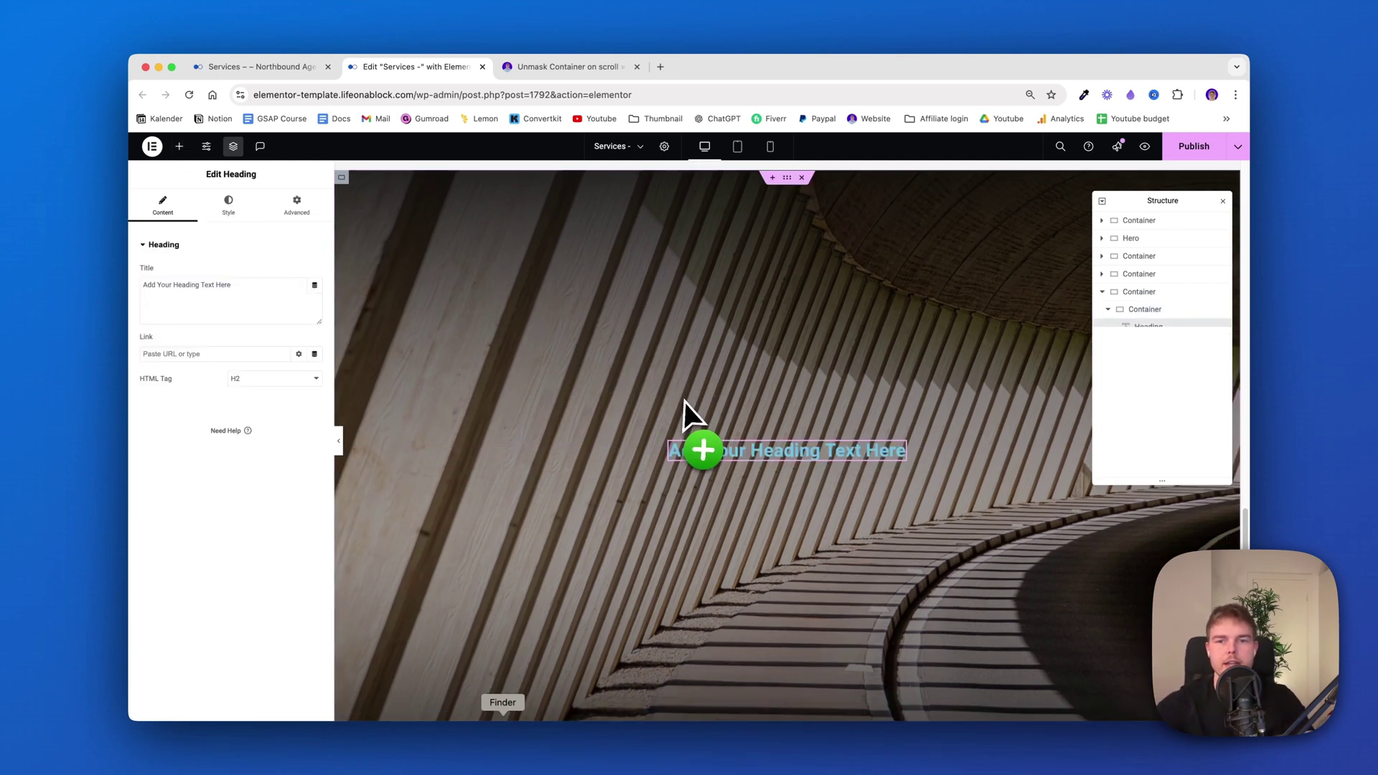
{"action": "left_click", "coordinate": [180, 147]}
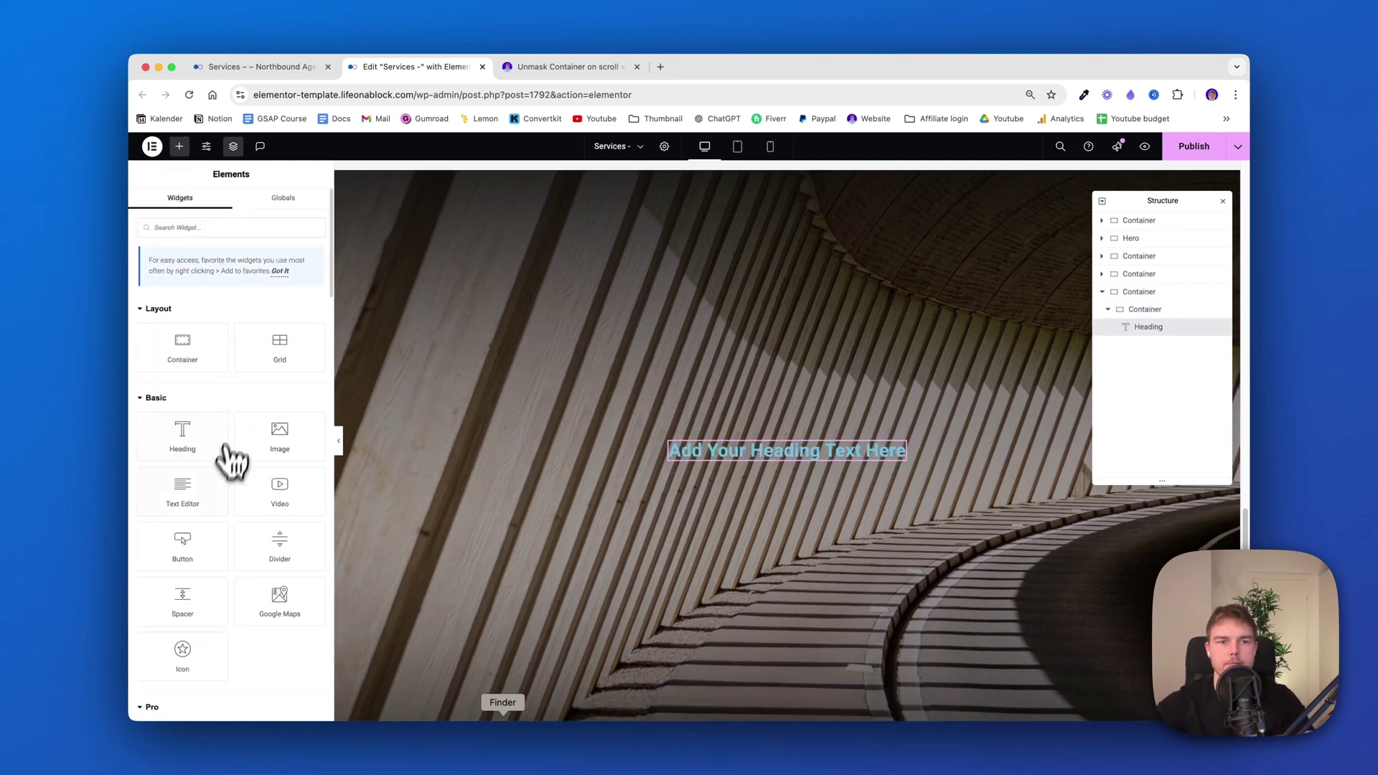
{"action": "left_click_drag", "start_coordinate": [182, 545], "coordinate": [785, 470]}
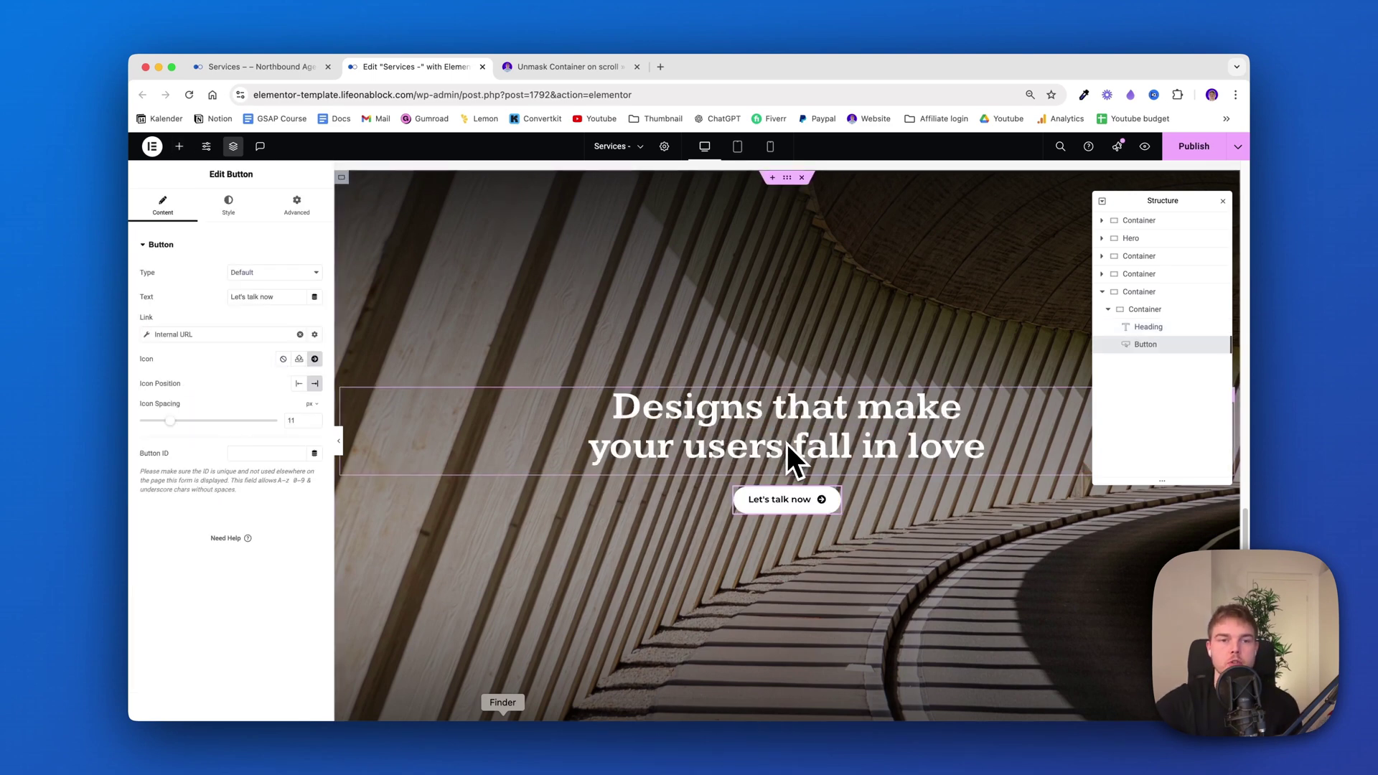
{"action": "left_click", "coordinate": [1143, 312]}
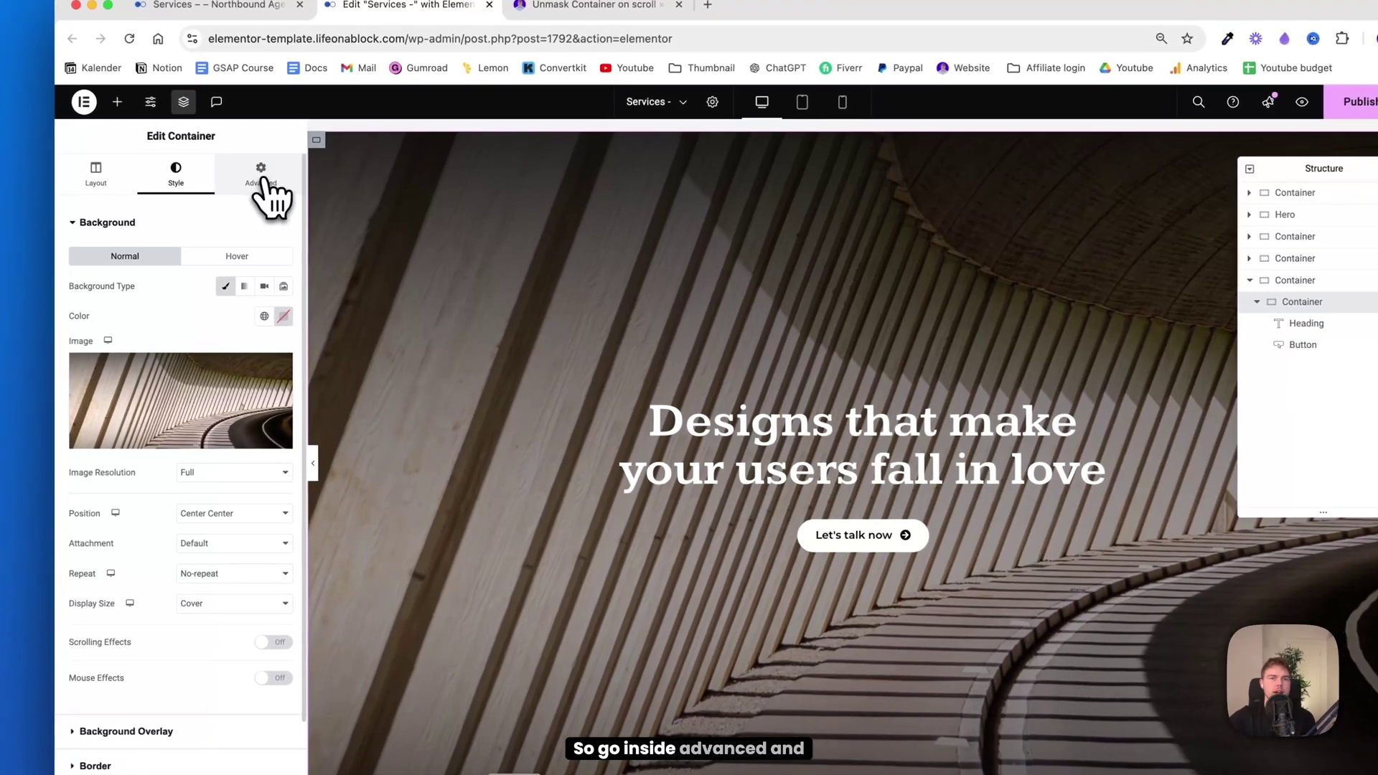
Make the hero's inner container sticky to the top with Stay In Column turned on
{"action": "left_click", "coordinate": [302, 215]}
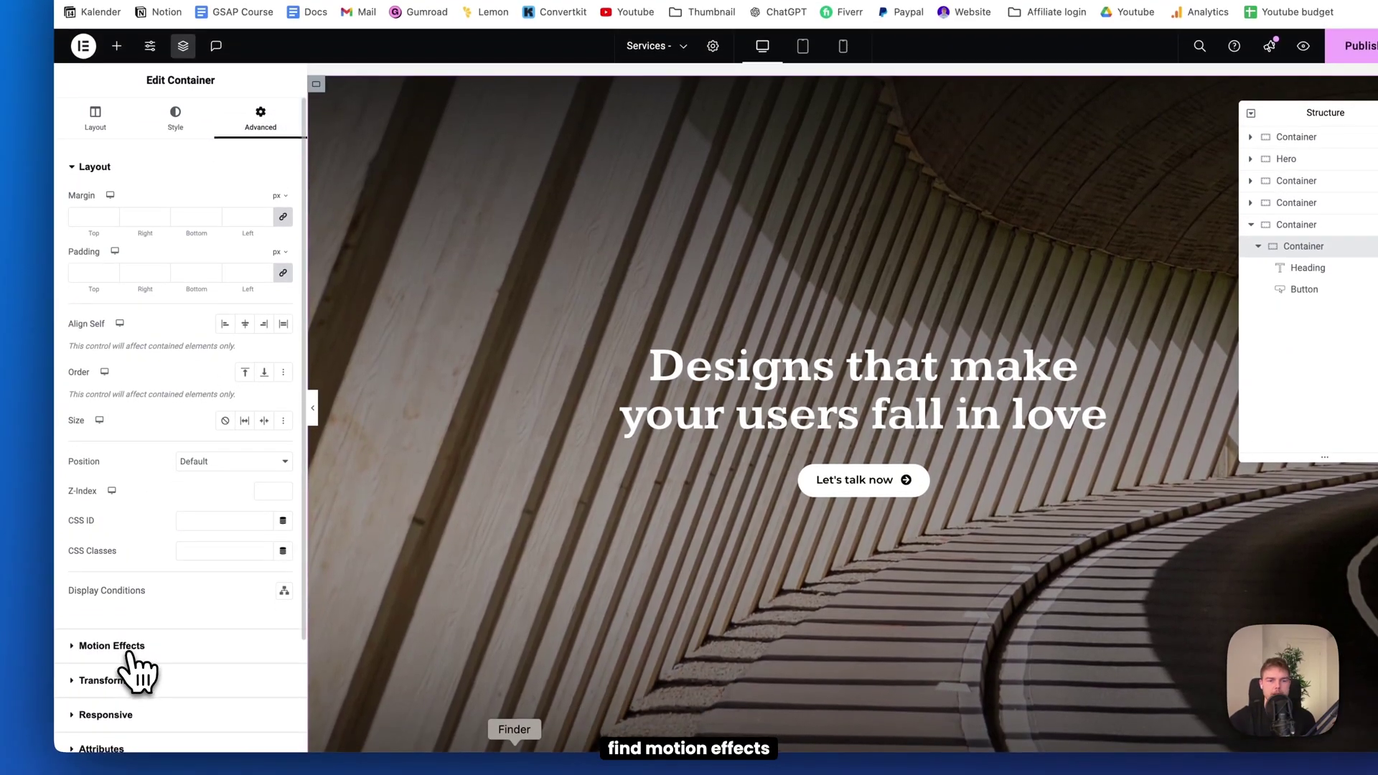
{"action": "left_click", "coordinate": [115, 646]}
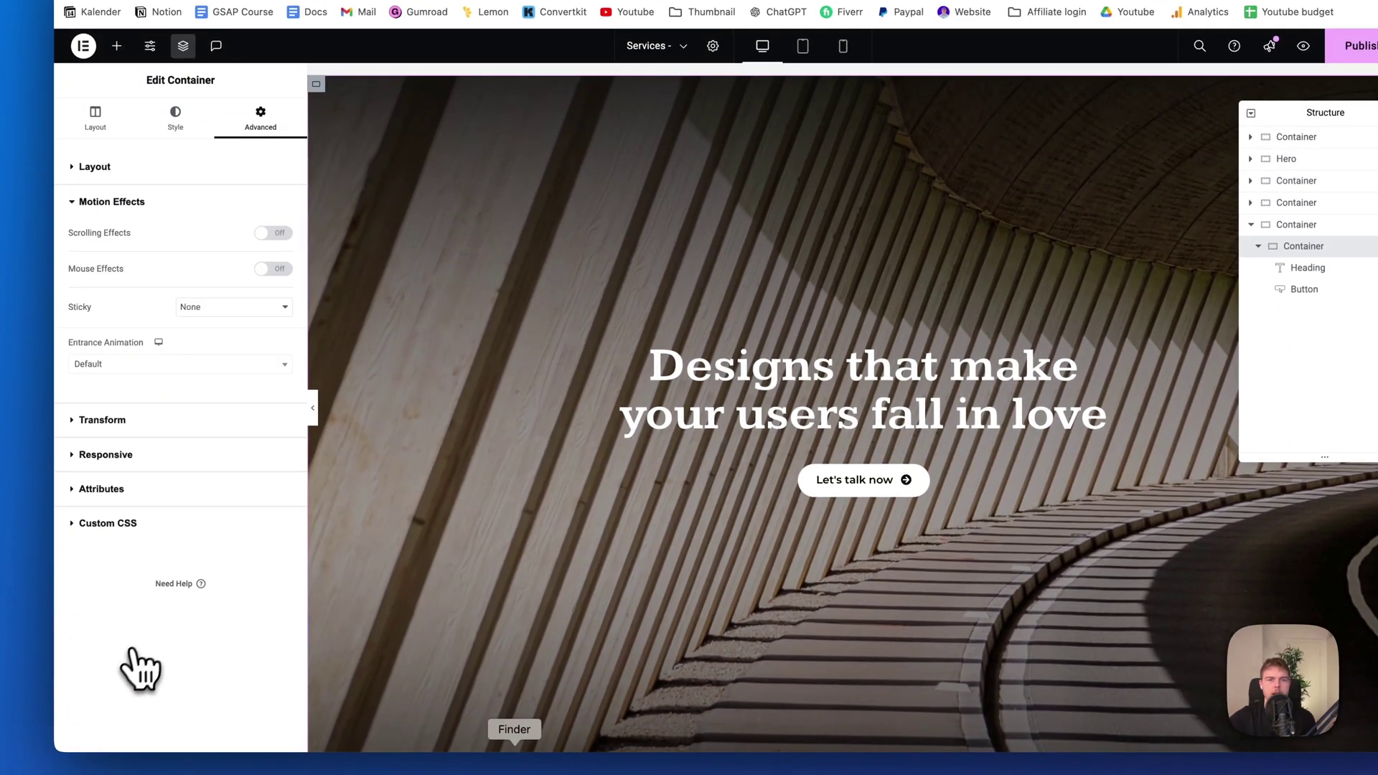
{"action": "left_click", "coordinate": [191, 309]}
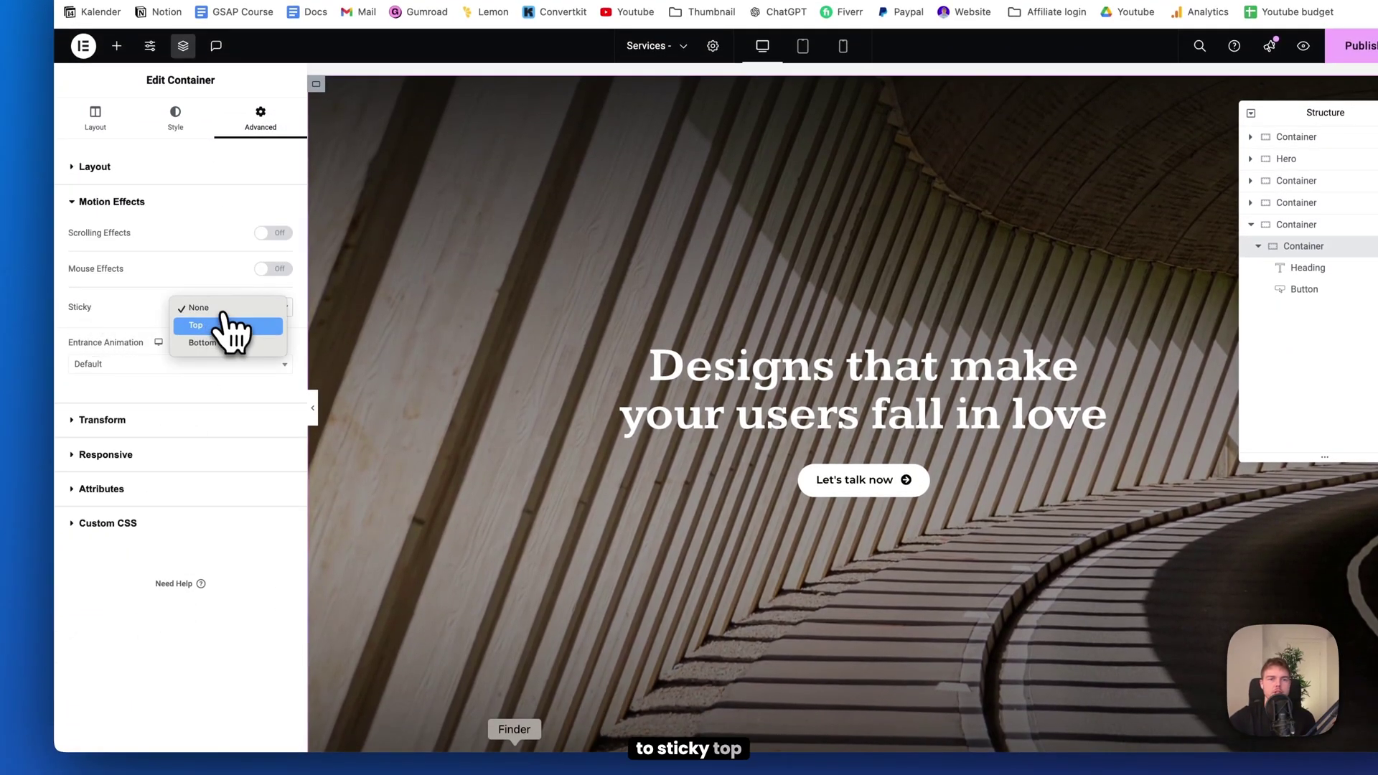
{"action": "left_click", "coordinate": [224, 327]}
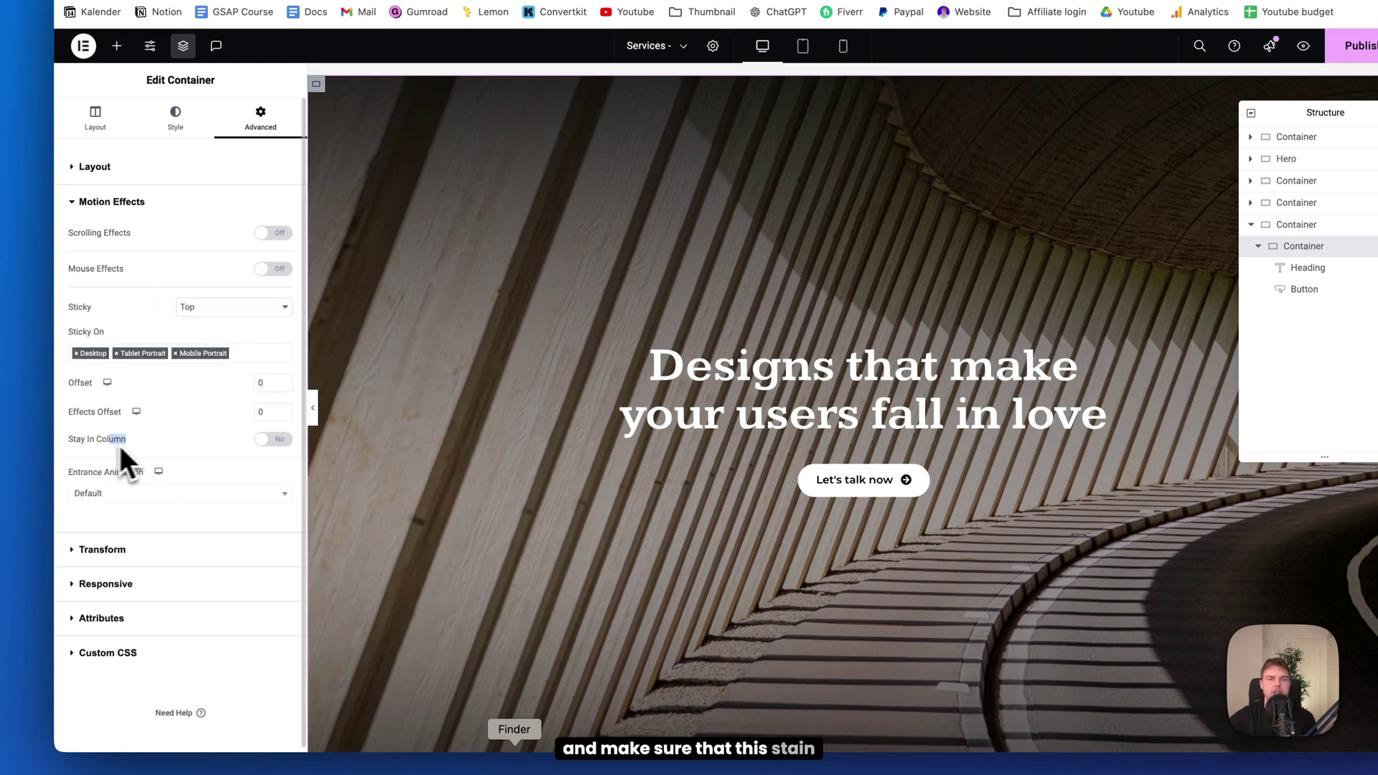
{"action": "left_click_drag", "start_coordinate": [119, 446], "coordinate": [74, 445]}
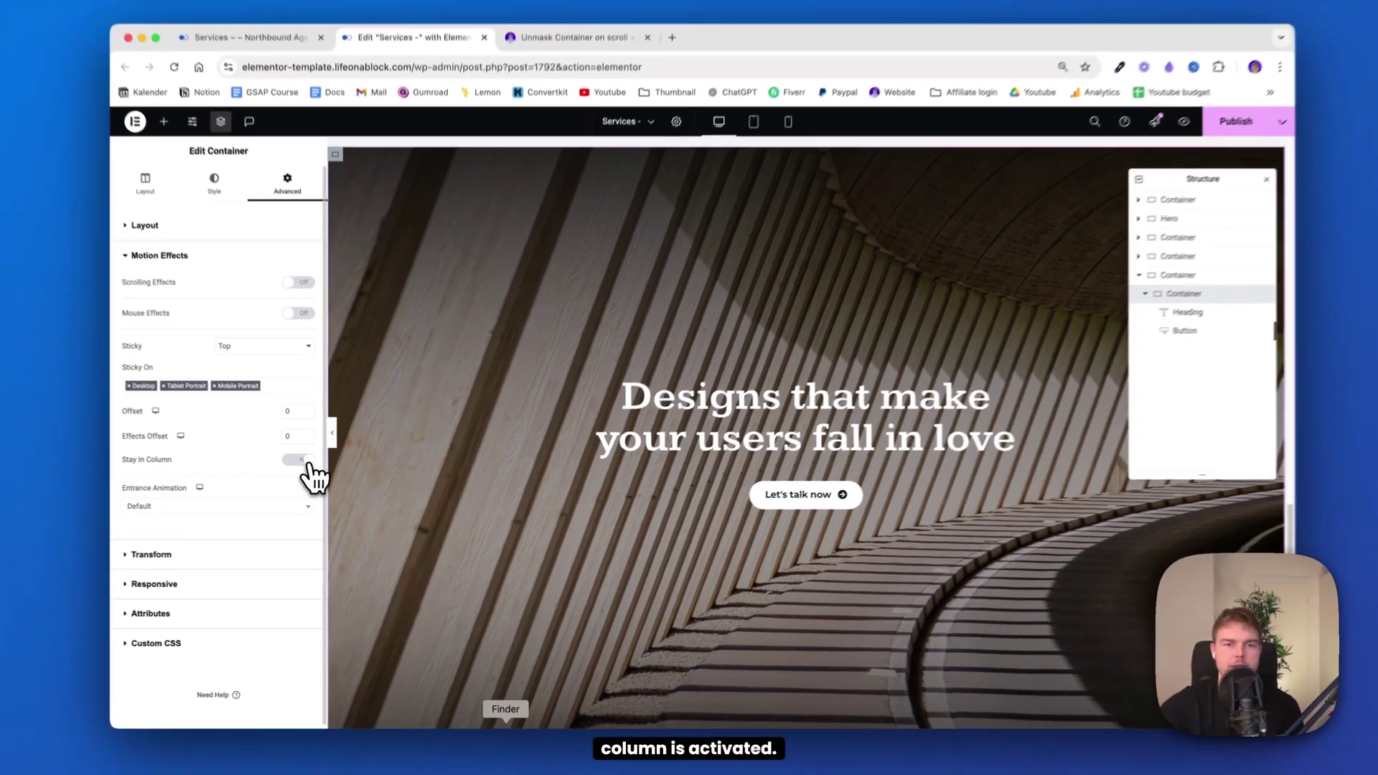
{"action": "left_click", "coordinate": [273, 438]}
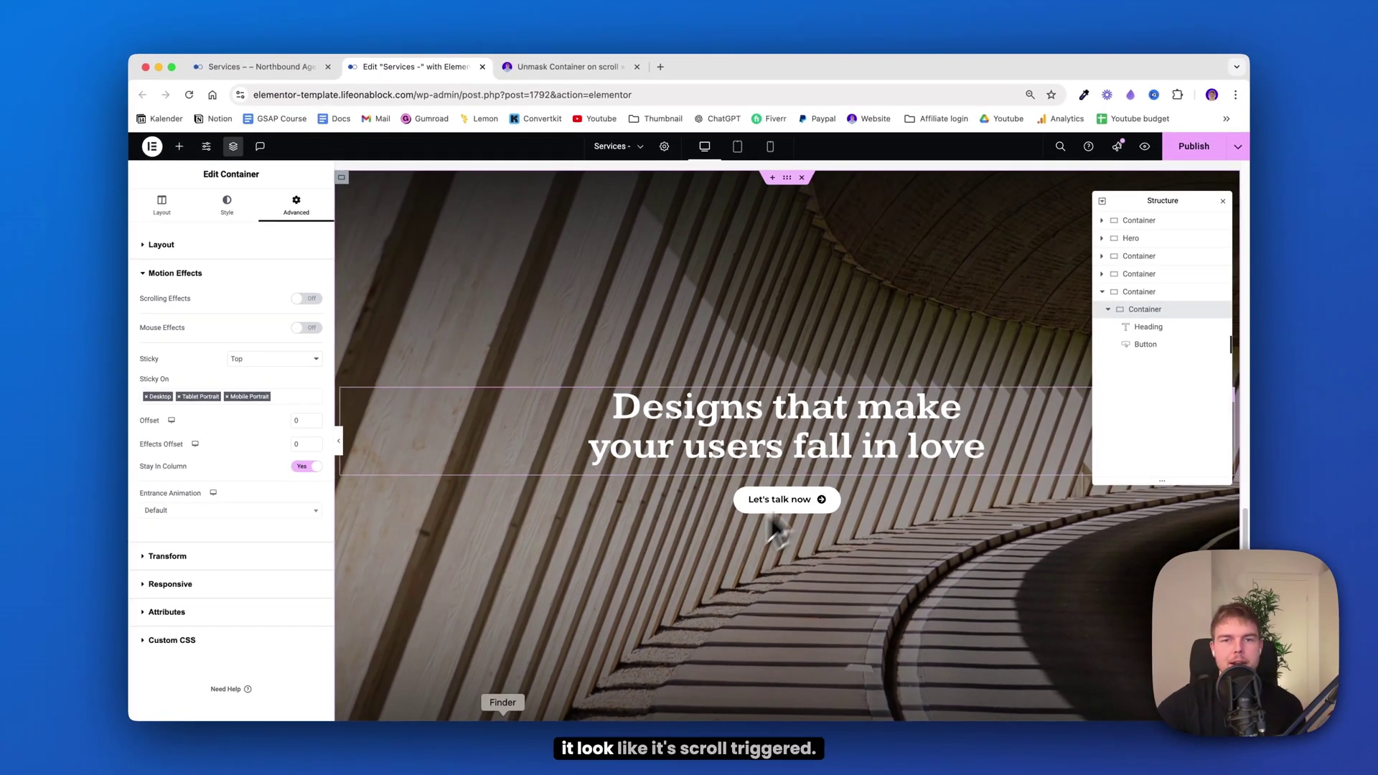
Scroll the live page to test the sticky hero, then return to the editor
{"action": "scroll", "coordinate": [836, 456], "scroll_direction": "down", "scroll_amount": 1}
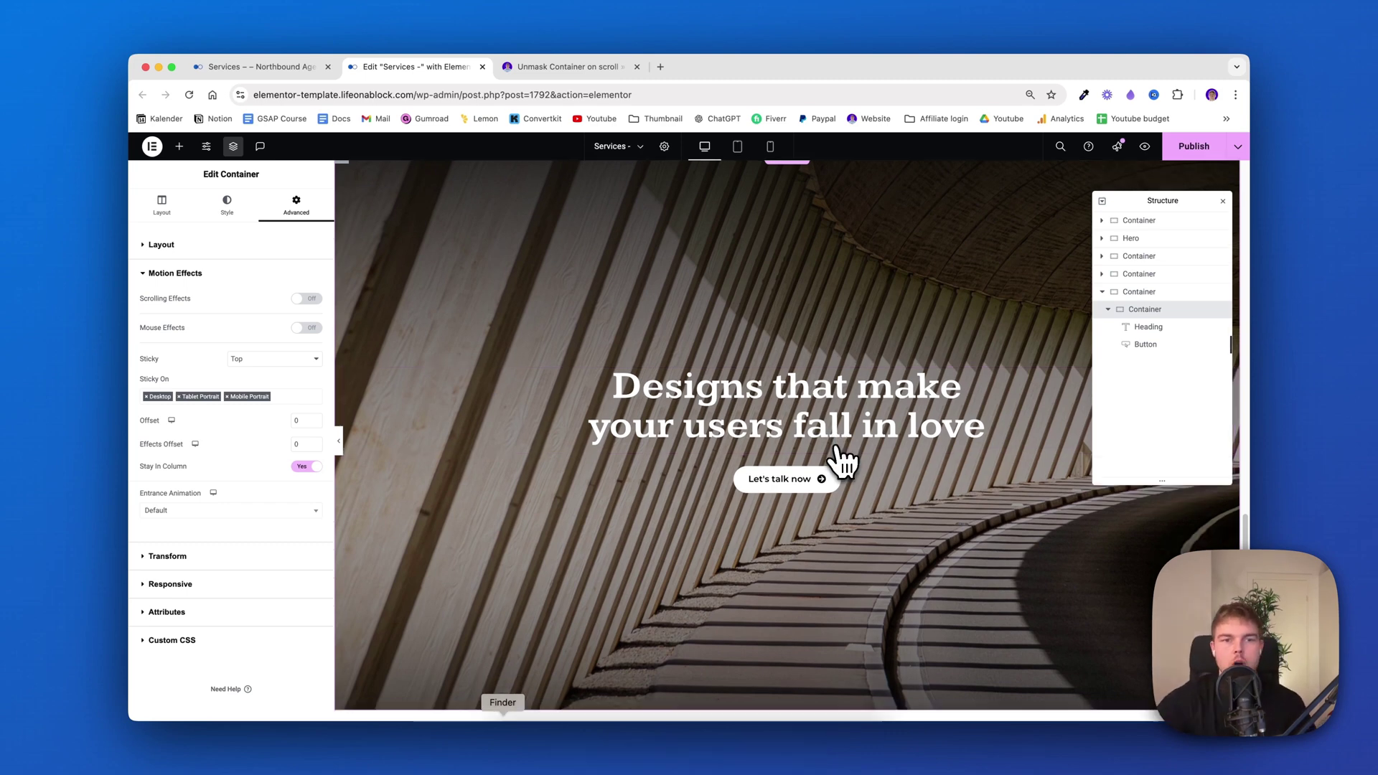
{"action": "scroll", "coordinate": [675, 527], "scroll_direction": "down", "scroll_amount": 3}
{"action": "scroll", "coordinate": [689, 538], "scroll_direction": "down", "scroll_amount": 1}
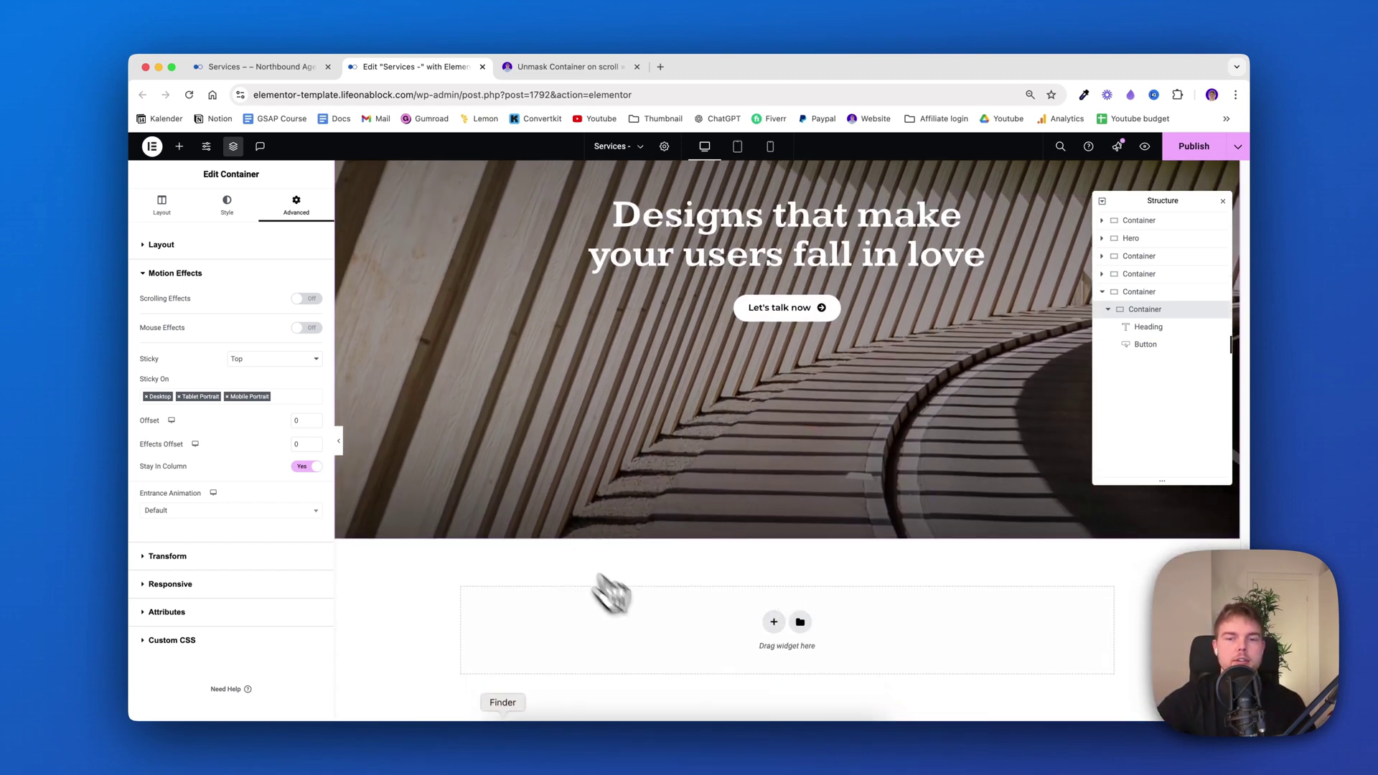
{"action": "left_click", "coordinate": [301, 66]}
{"action": "scroll", "coordinate": [578, 331], "scroll_direction": "down", "scroll_amount": 3}
{"action": "scroll", "coordinate": [560, 430], "scroll_direction": "down", "scroll_amount": 5}
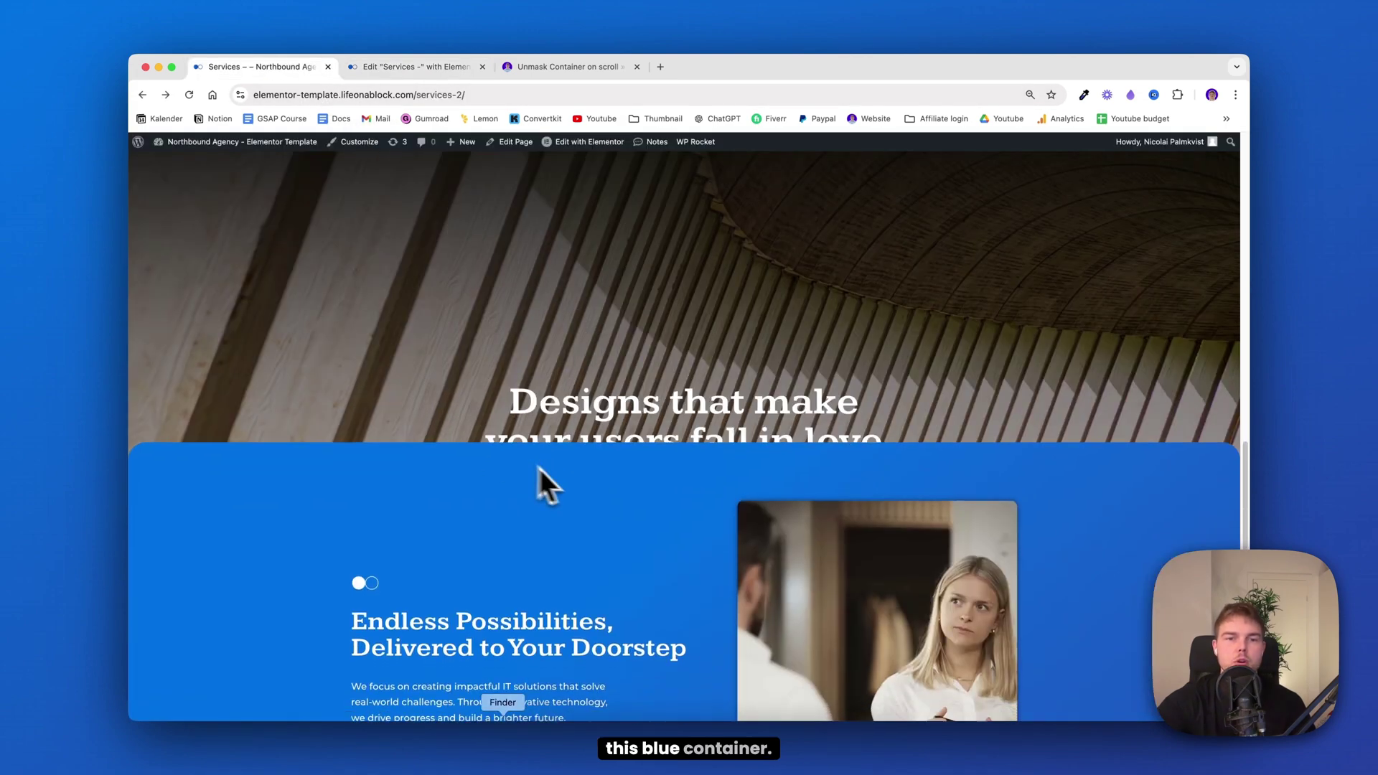
{"action": "left_click", "coordinate": [417, 67]}
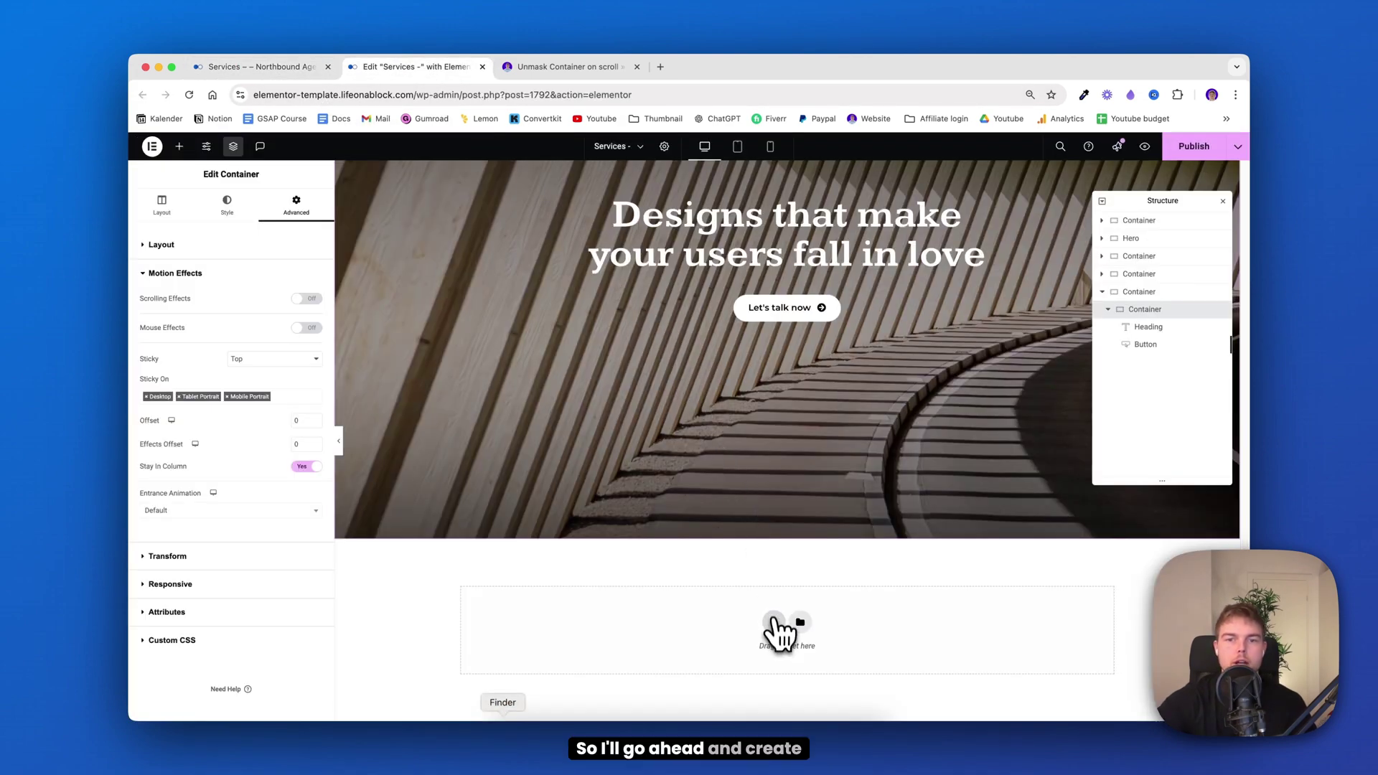
Add an empty single-column flexbox container below the hero
{"action": "left_click", "coordinate": [773, 623]}
{"action": "left_click", "coordinate": [744, 652]}
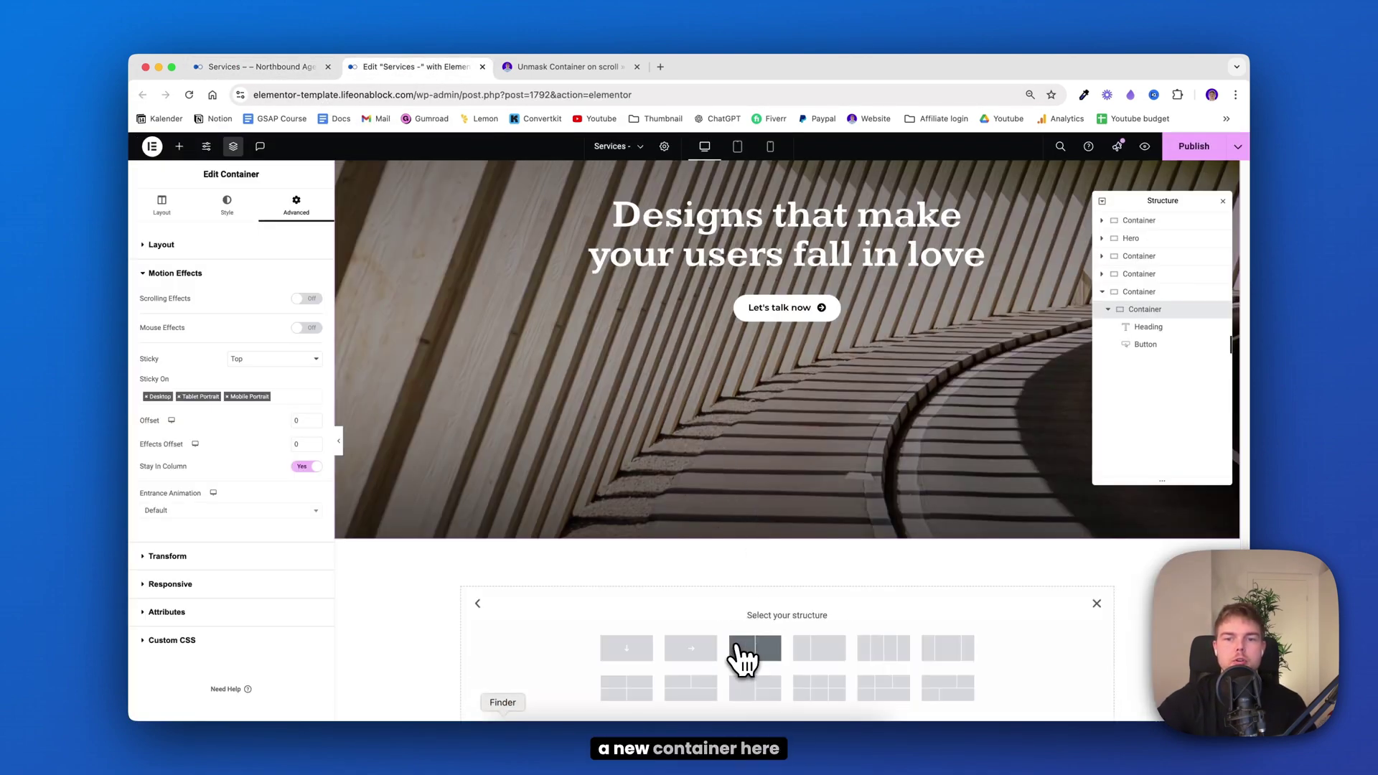
{"action": "left_click", "coordinate": [650, 648]}
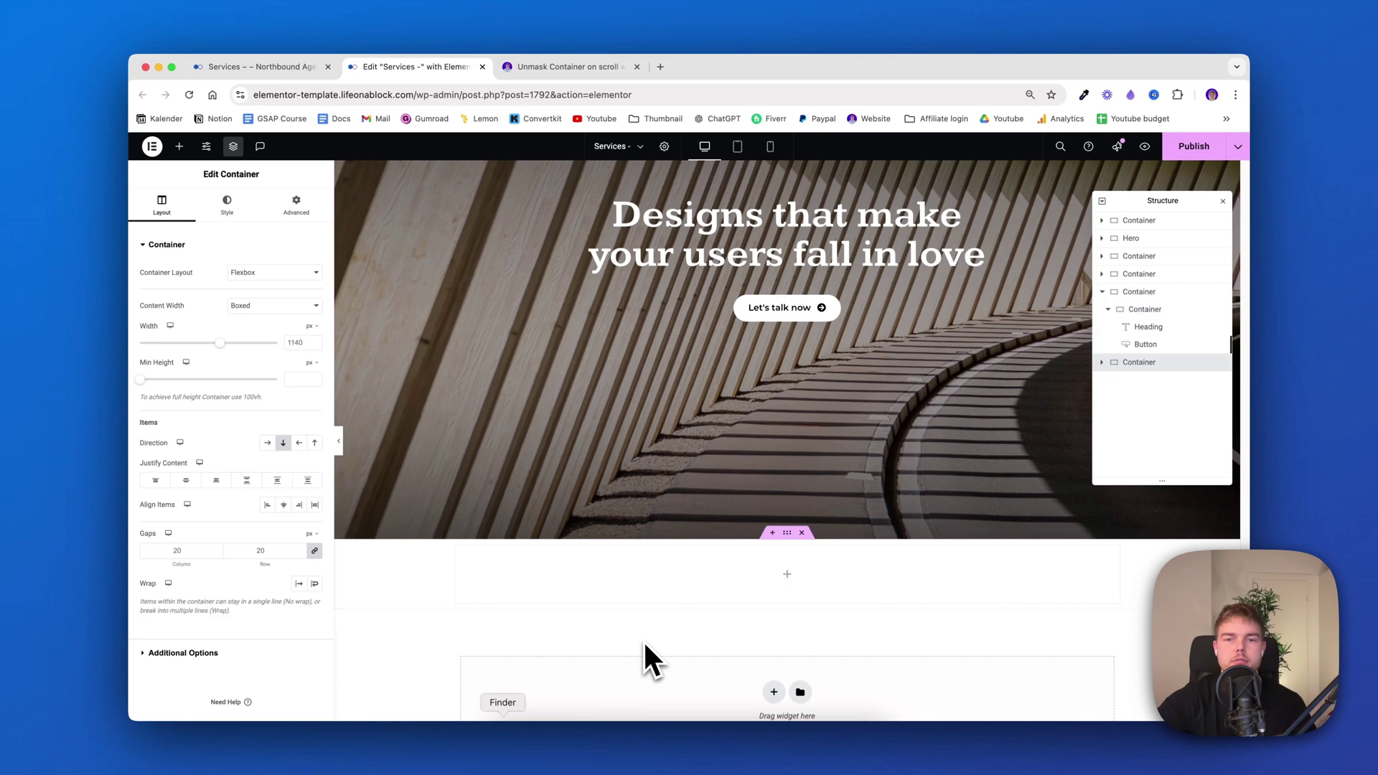
Give the new container a blue gradient background and 30 px border radius
{"action": "left_click", "coordinate": [228, 208]}
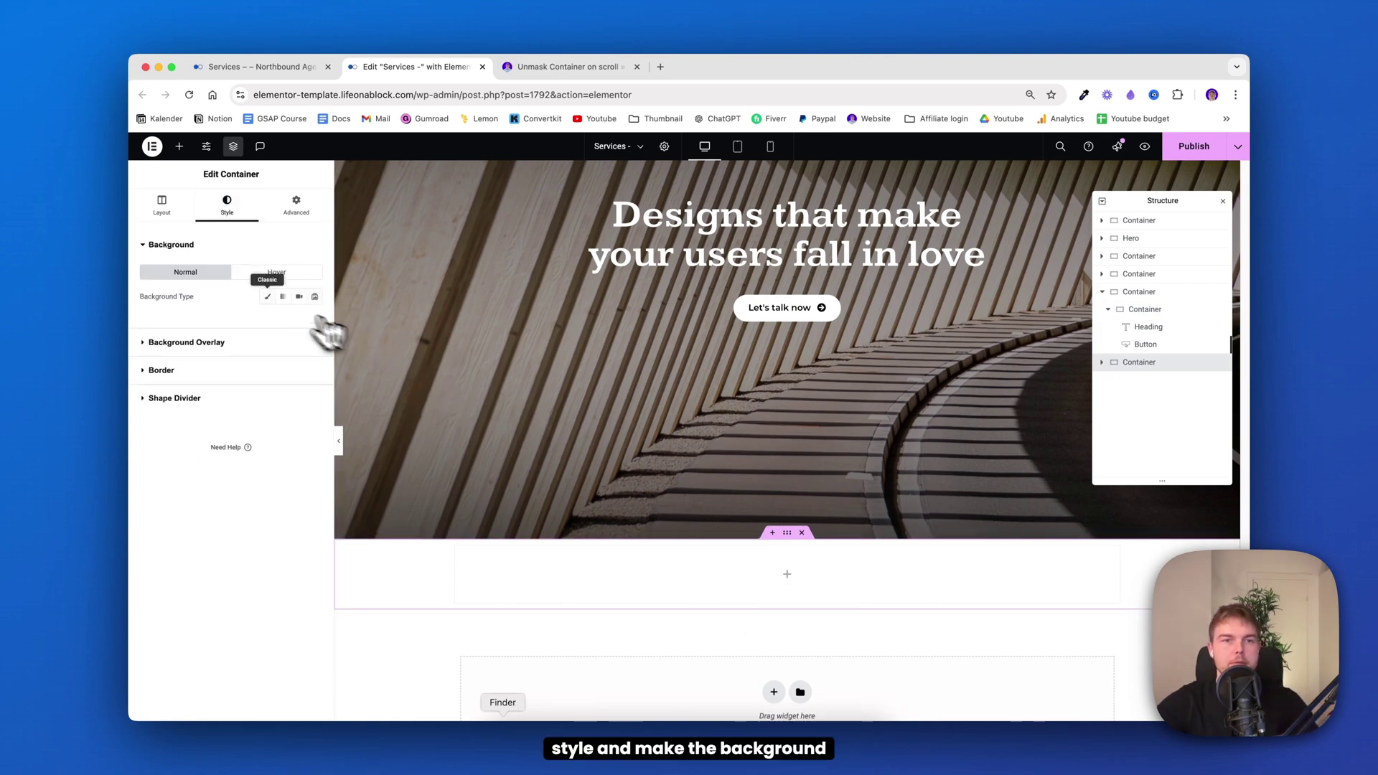
{"action": "left_click", "coordinate": [267, 296]}
{"action": "left_click", "coordinate": [283, 297]}
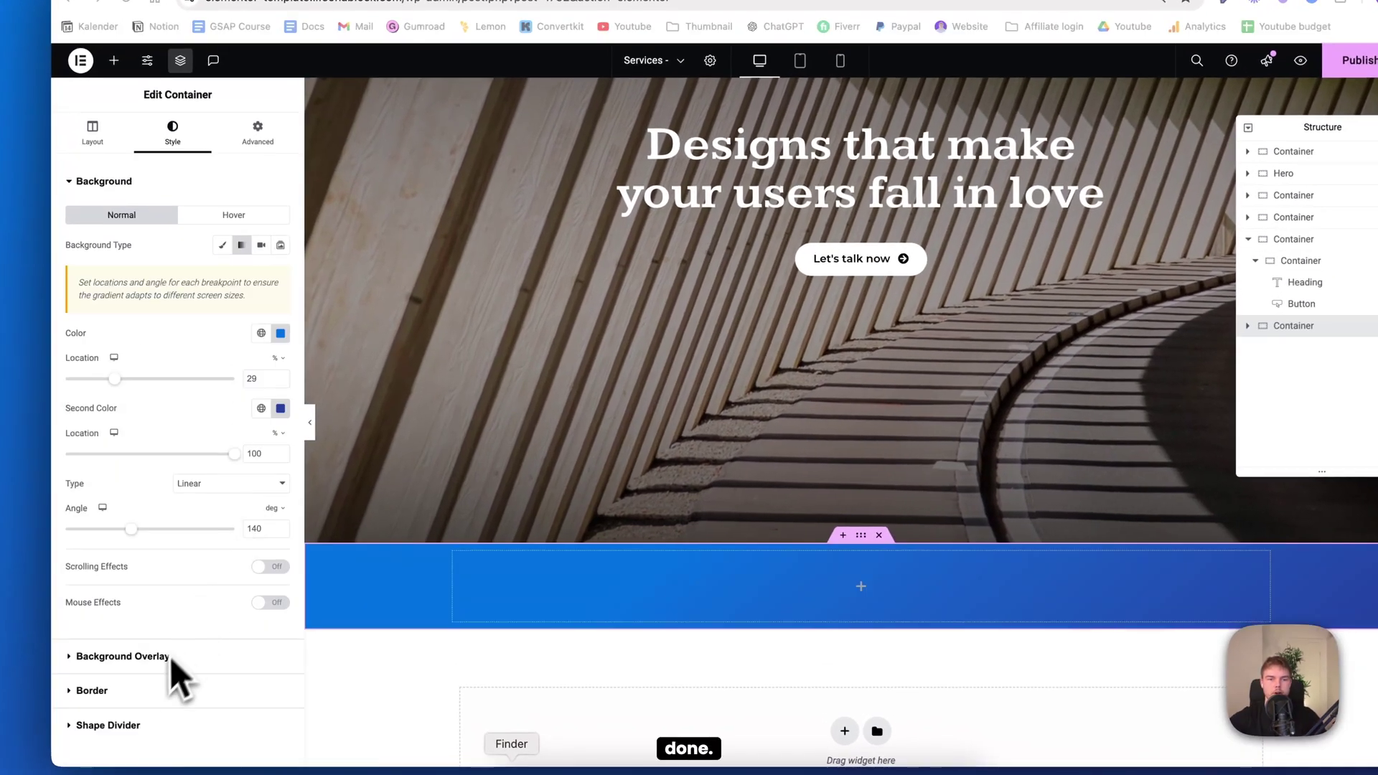
{"action": "left_click", "coordinate": [97, 691]}
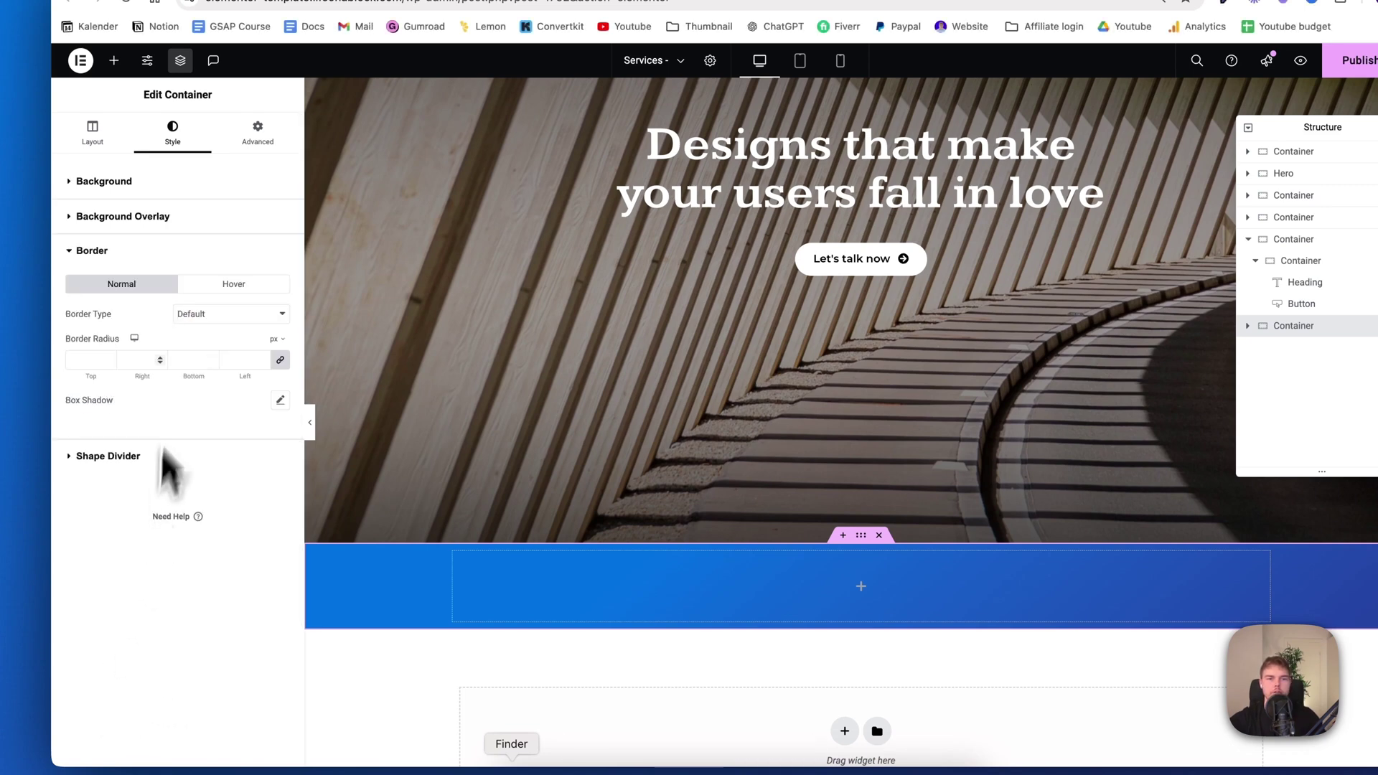
{"action": "left_click", "coordinate": [85, 360]}
{"action": "type", "text": "30"}
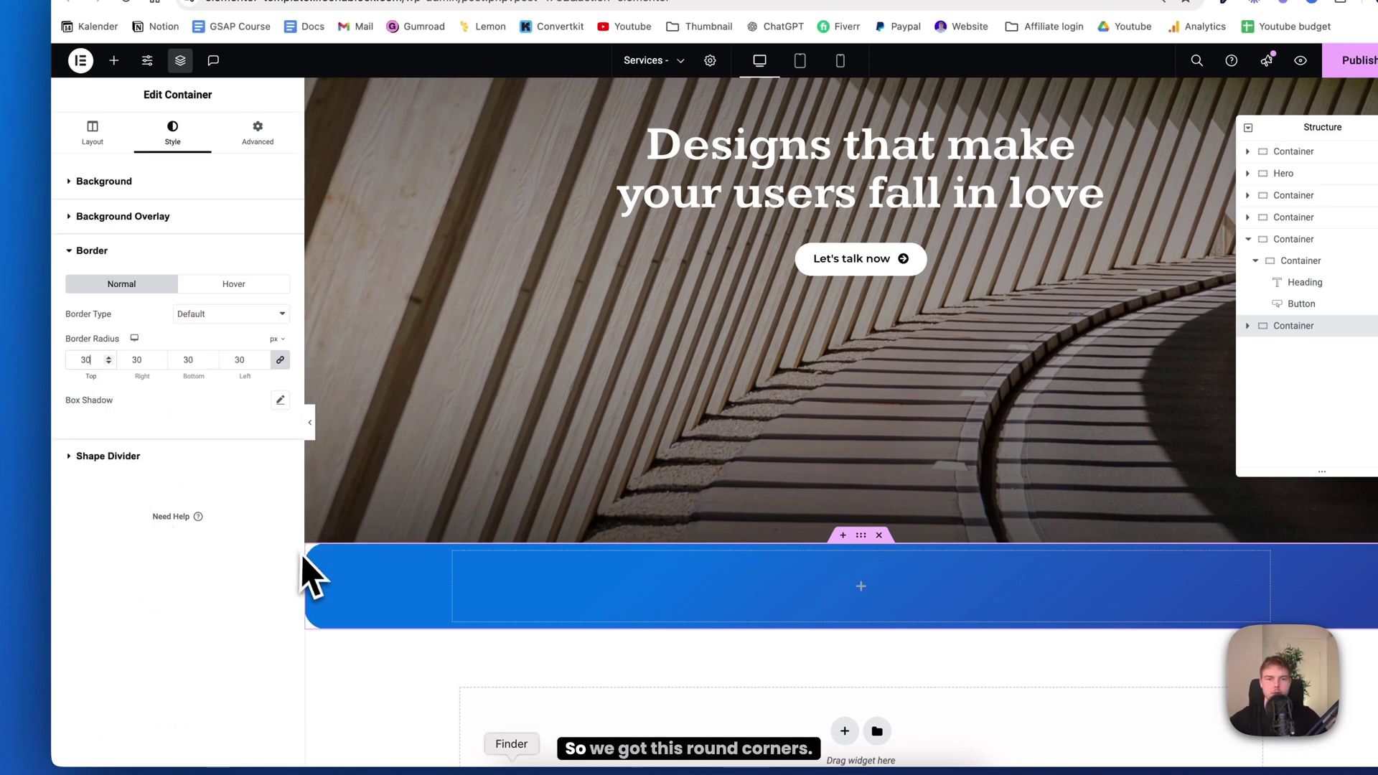
Set the container's top and bottom padding to 100 and its Z-Index to 2
{"action": "left_click", "coordinate": [261, 143]}
{"action": "left_click", "coordinate": [280, 288]}
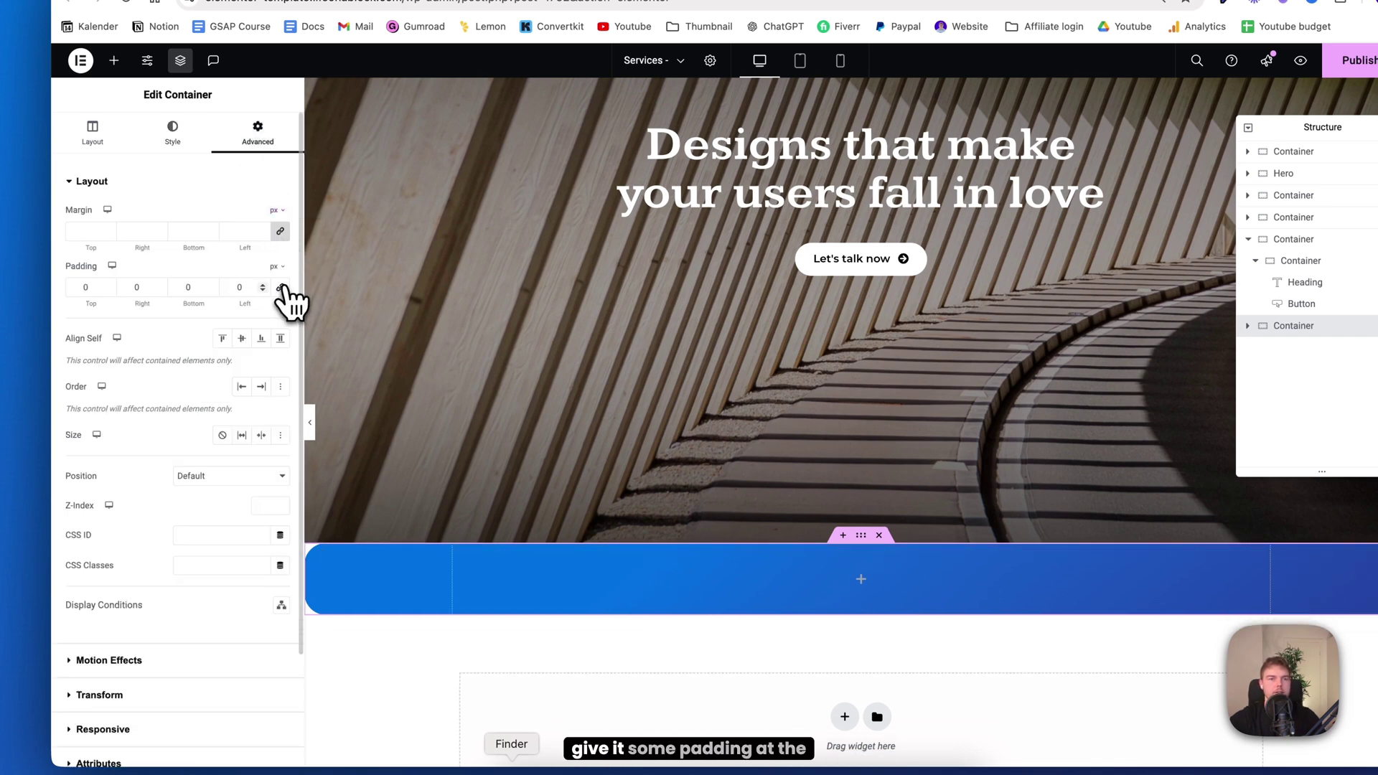
{"action": "type", "text": "100"}
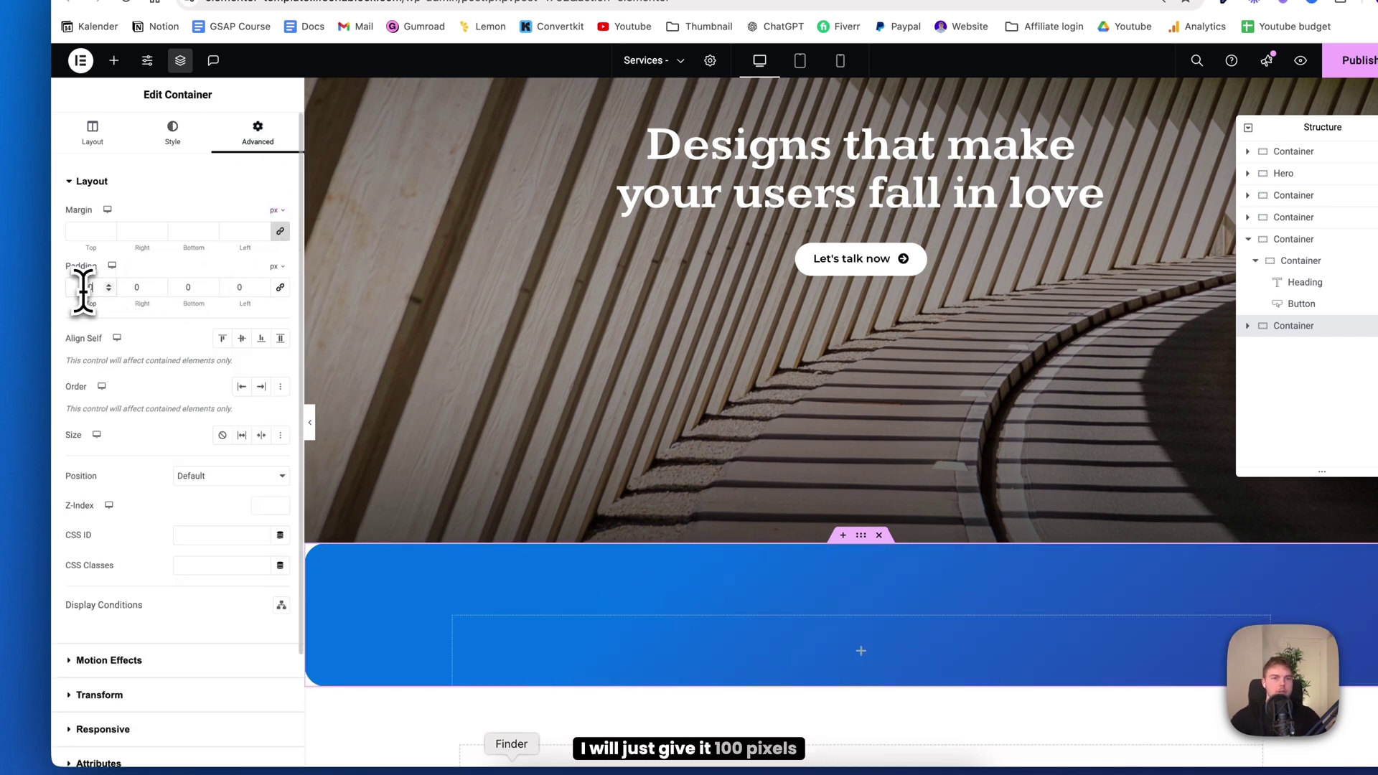
{"action": "double_click", "coordinate": [85, 287]}
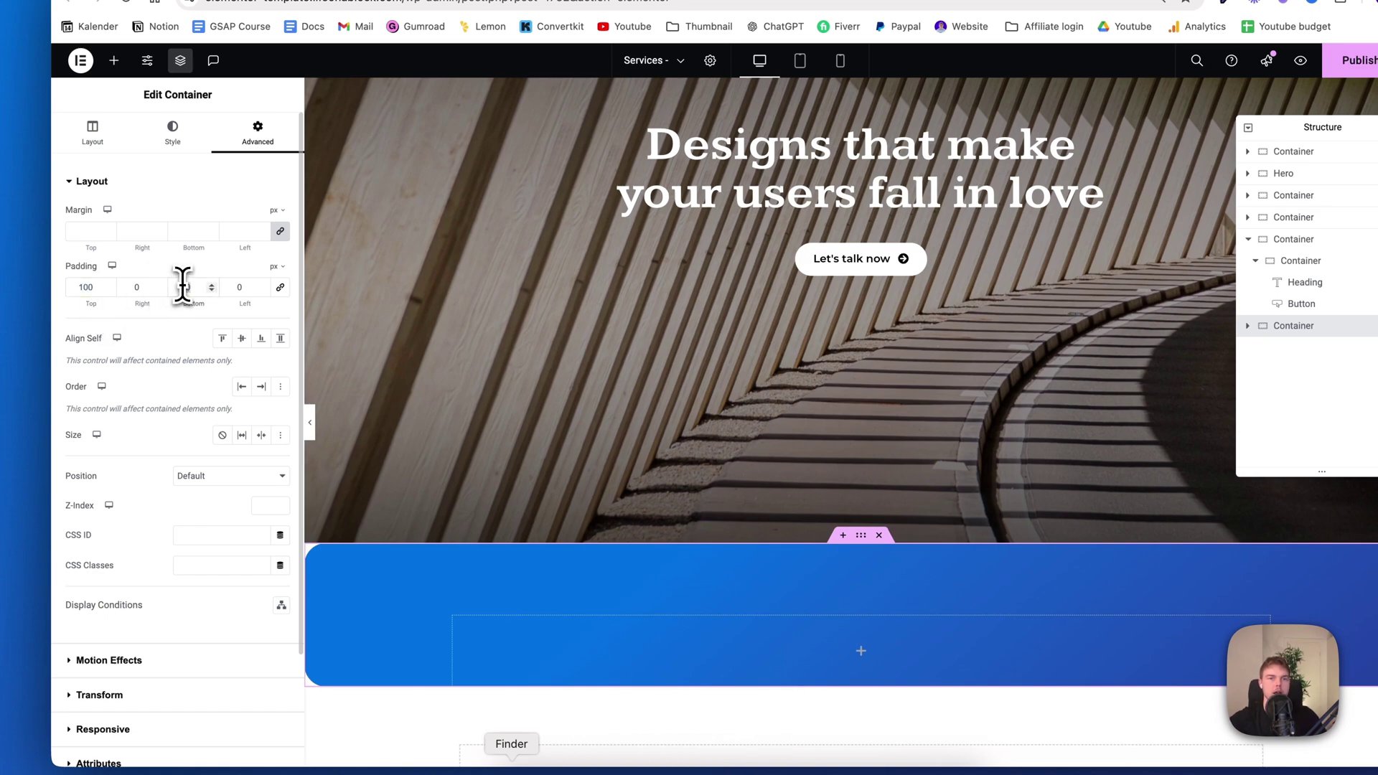
{"action": "double_click", "coordinate": [183, 288]}
{"action": "type", "text": "100"}
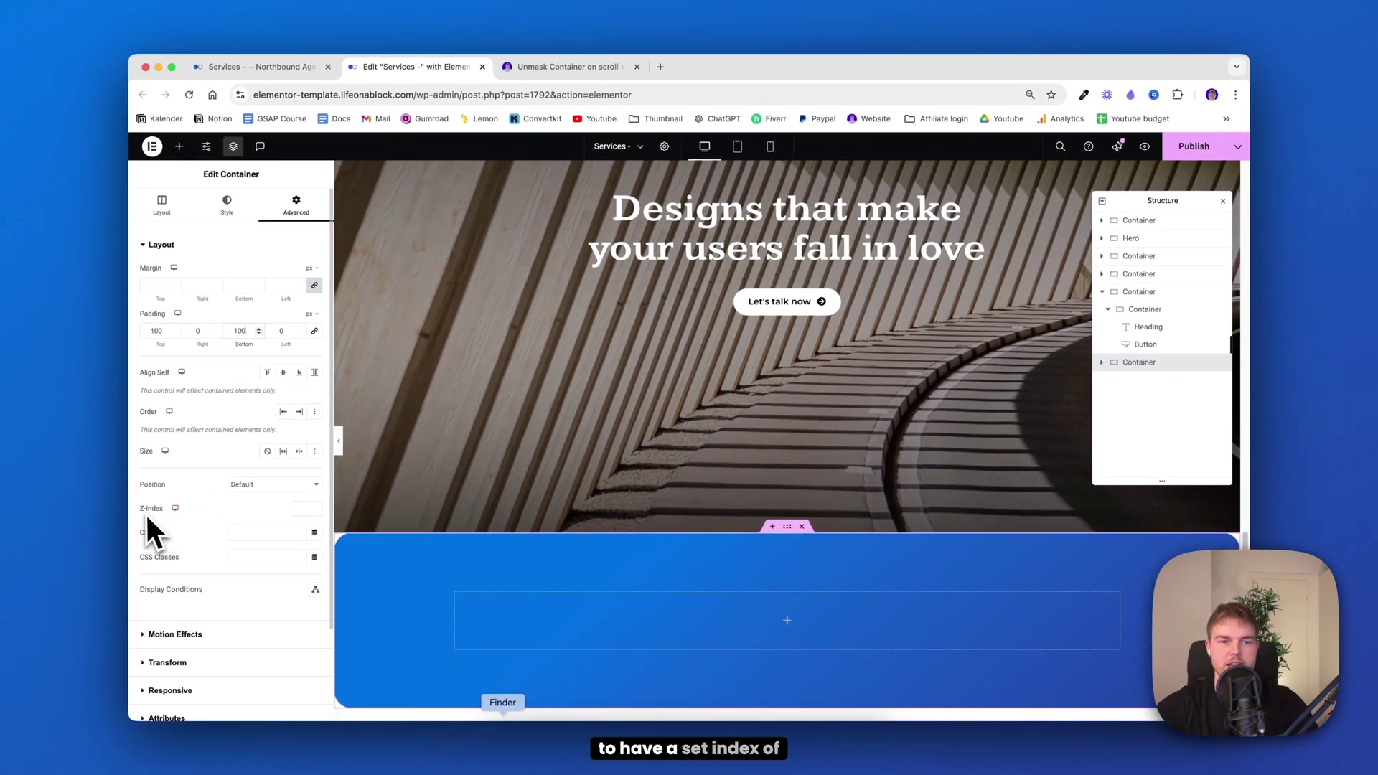
{"action": "left_click", "coordinate": [317, 507]}
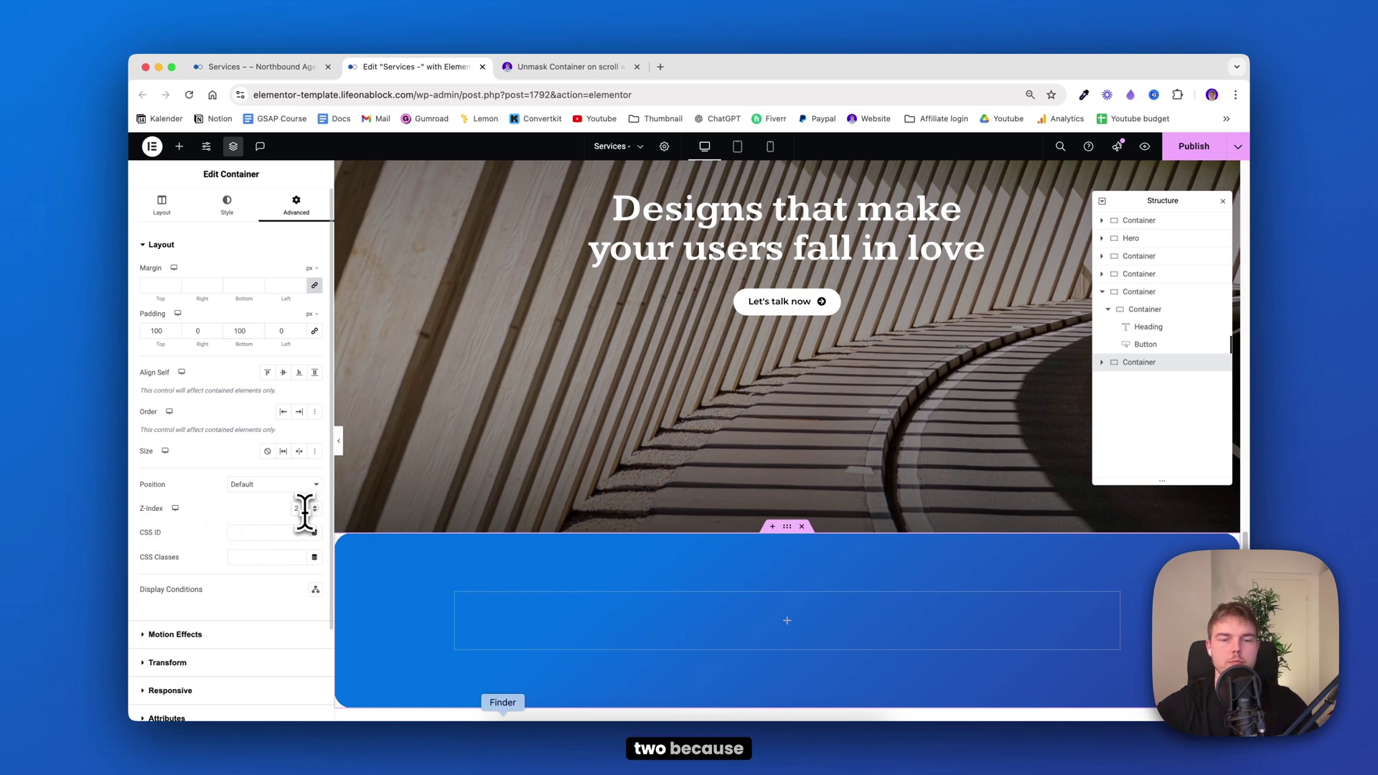
{"action": "type", "text": "2"}
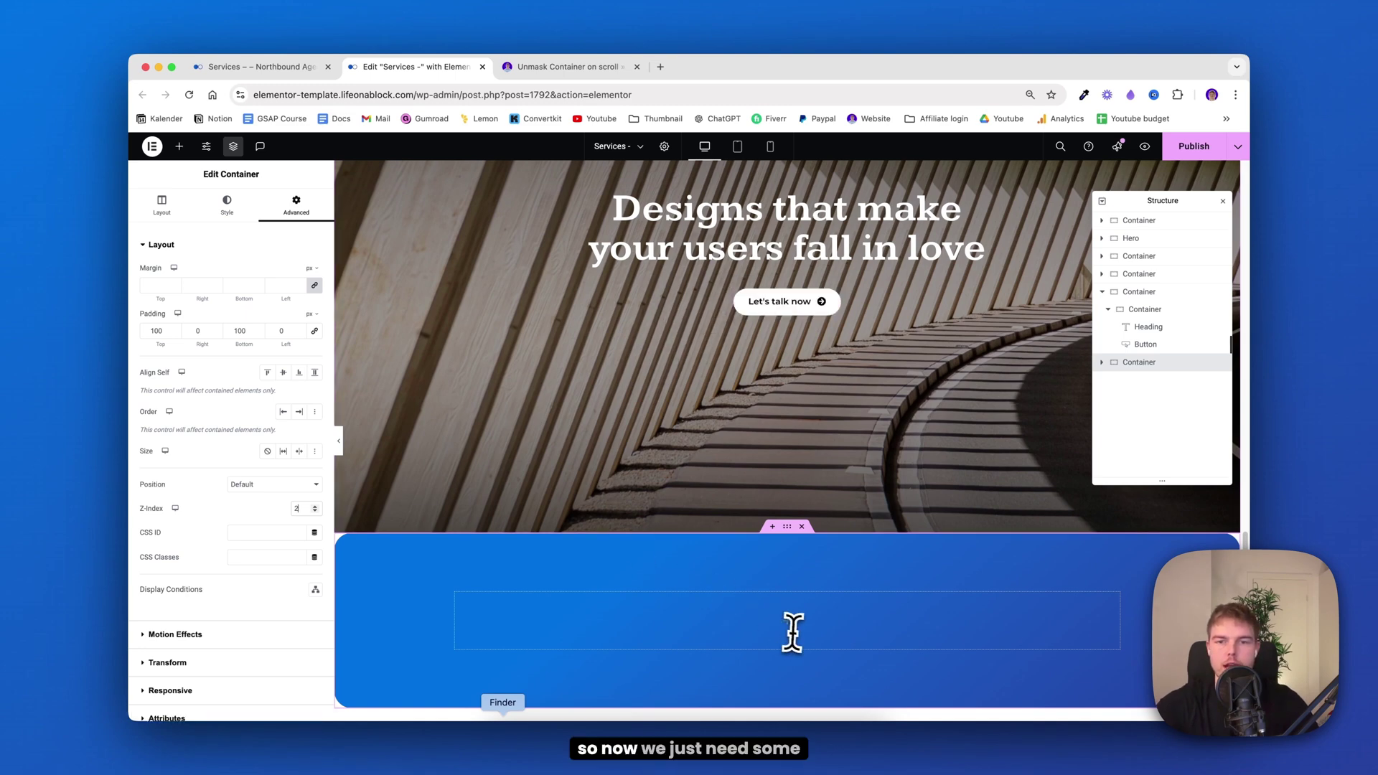
{"action": "scroll", "coordinate": [790, 628], "scroll_direction": "down", "scroll_amount": 1}
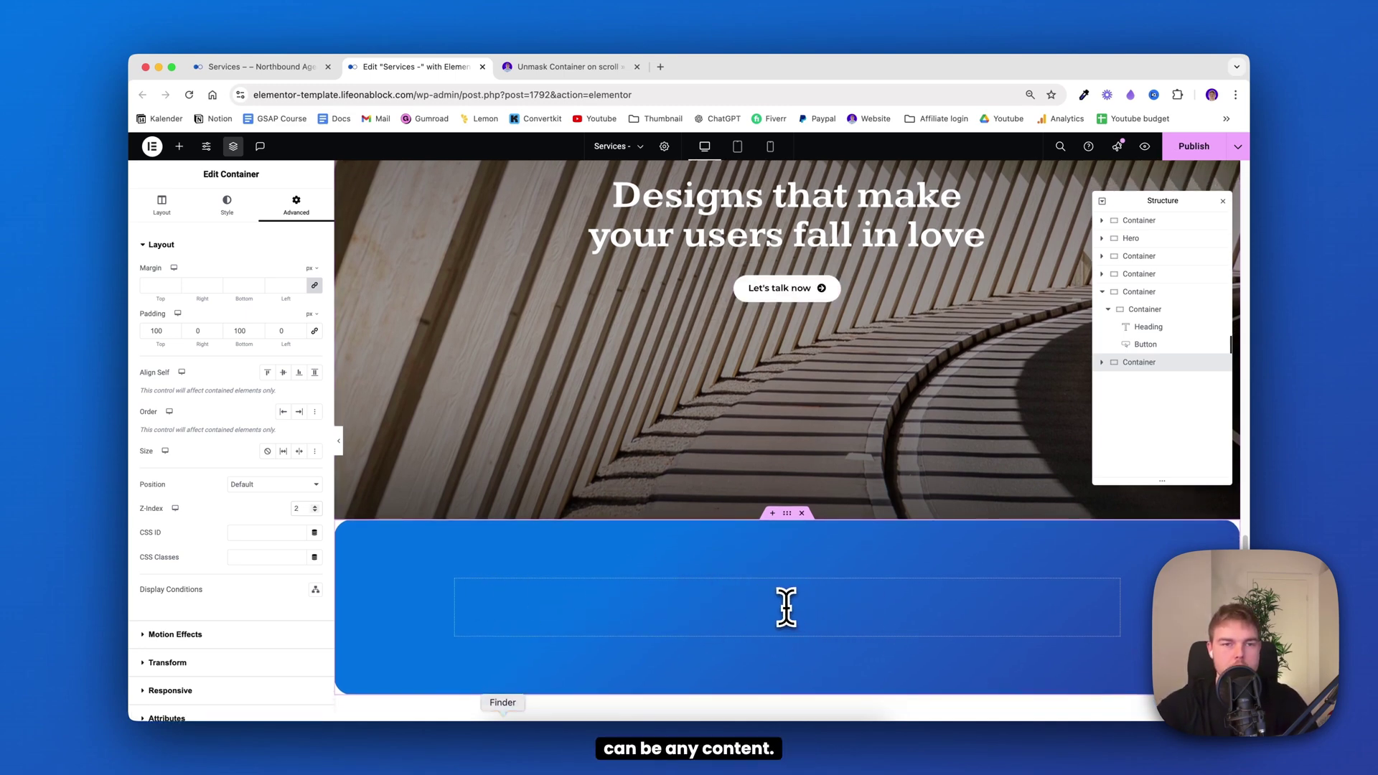
{"action": "scroll", "coordinate": [743, 610], "scroll_direction": "down", "scroll_amount": 2}
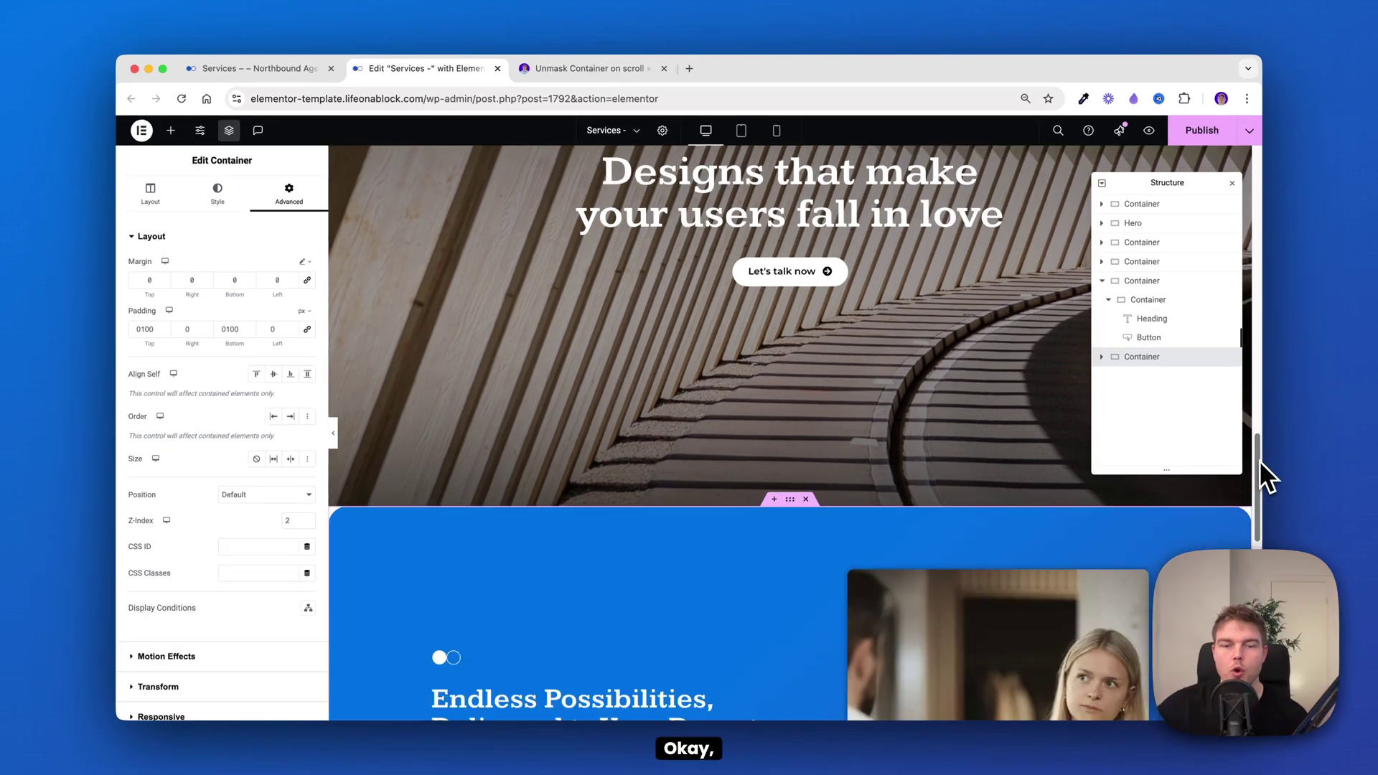
Select the full-height hero, expand its inner container in Structure, and open the Let's talk now button
{"action": "left_click_drag", "start_coordinate": [1260, 461], "coordinate": [1219, 453]}
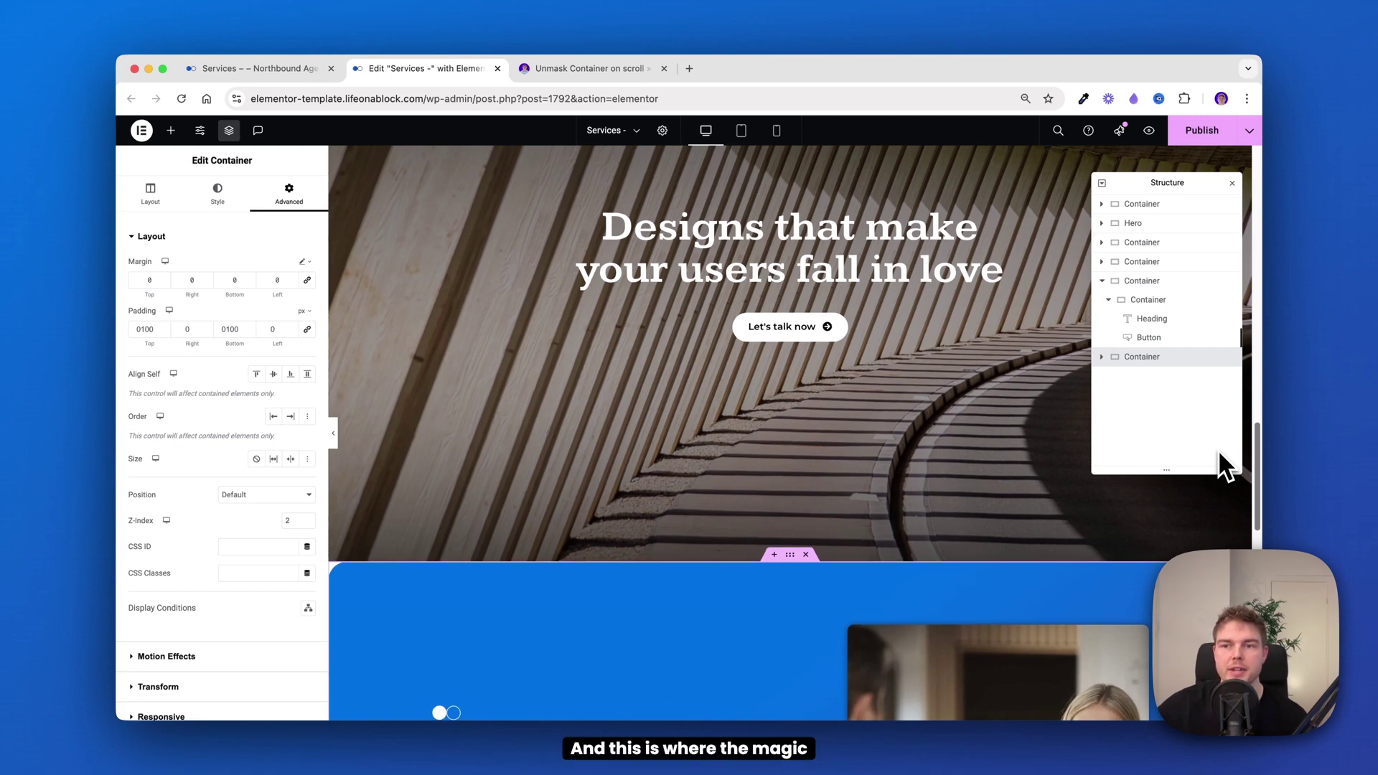
{"action": "left_click_drag", "start_coordinate": [1217, 450], "coordinate": [1217, 425]}
{"action": "scroll", "coordinate": [1217, 418], "scroll_direction": "up", "scroll_amount": 2}
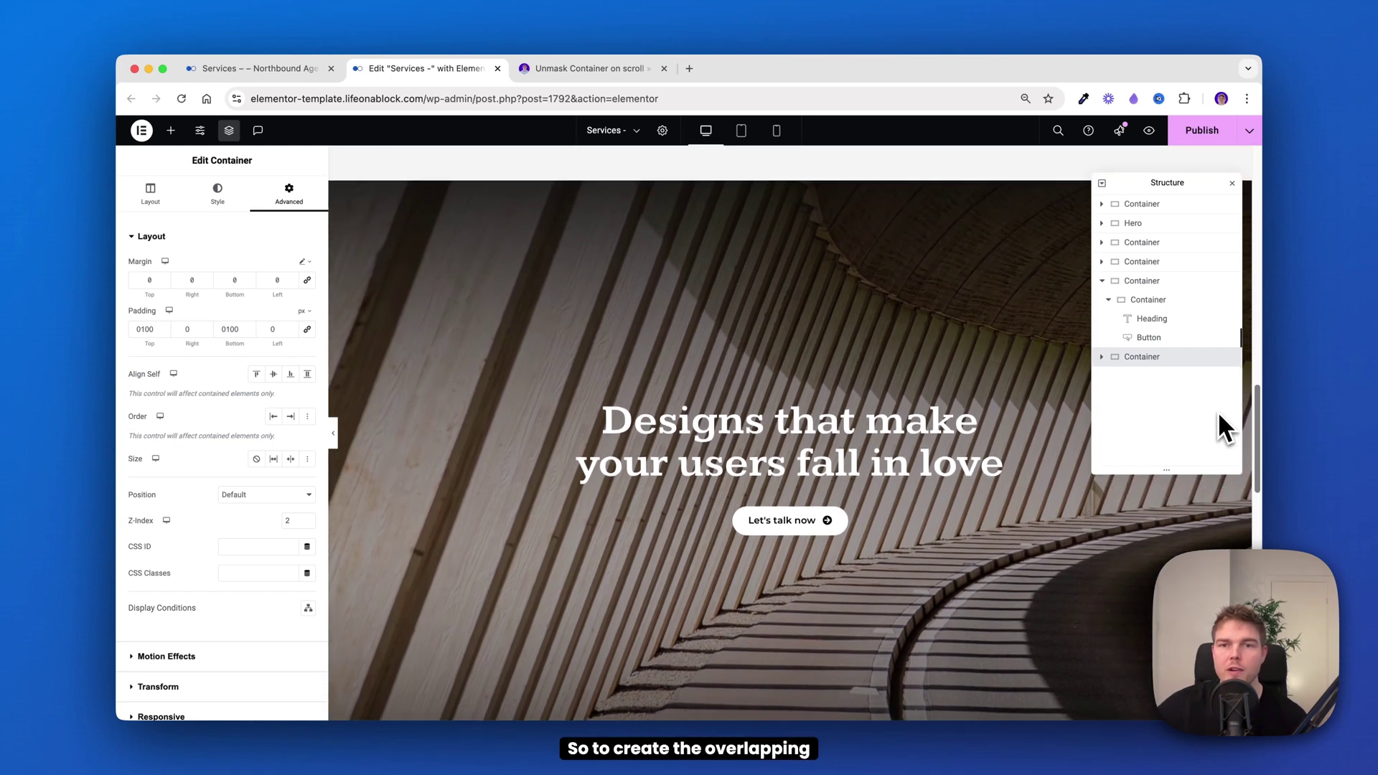
{"action": "left_click_drag", "start_coordinate": [1257, 407], "coordinate": [1254, 393]}
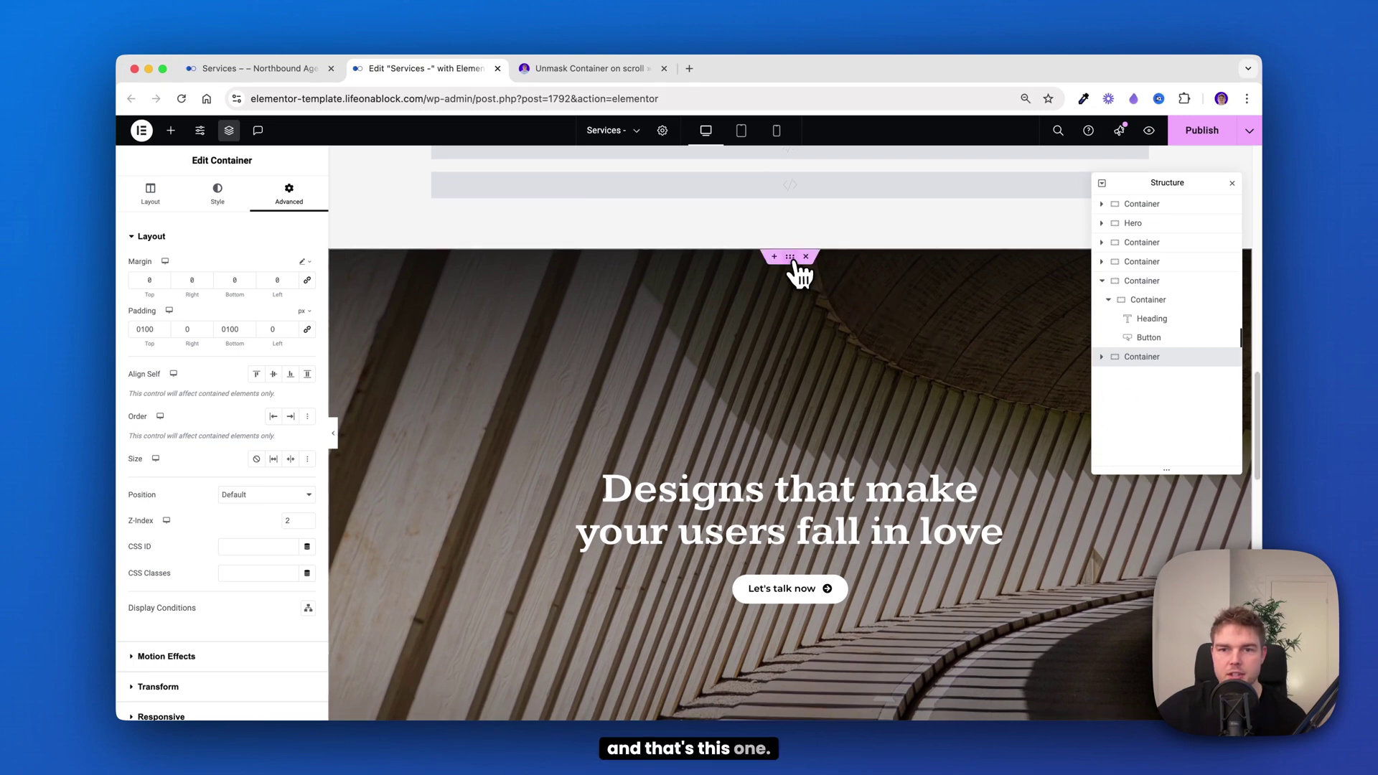
{"action": "left_click", "coordinate": [794, 263]}
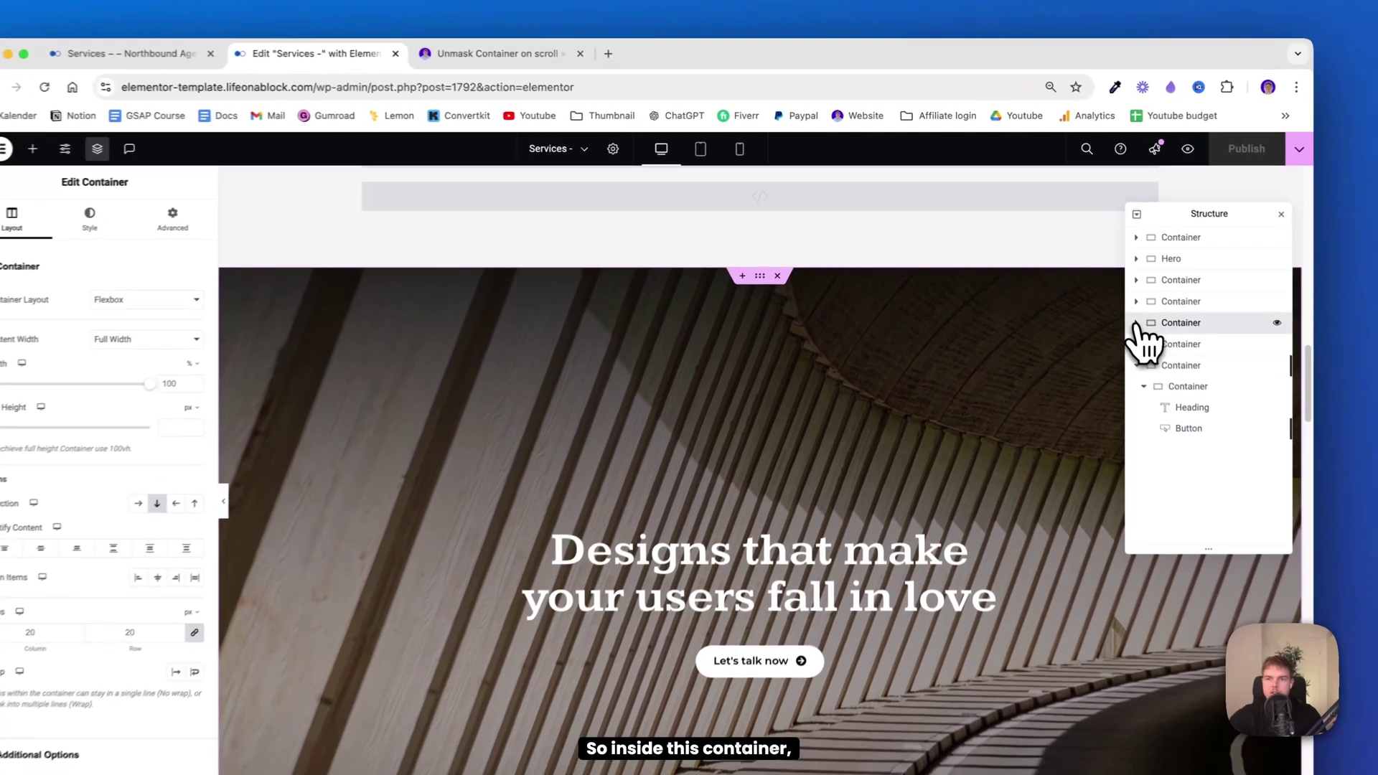
{"action": "left_click", "coordinate": [1136, 322]}
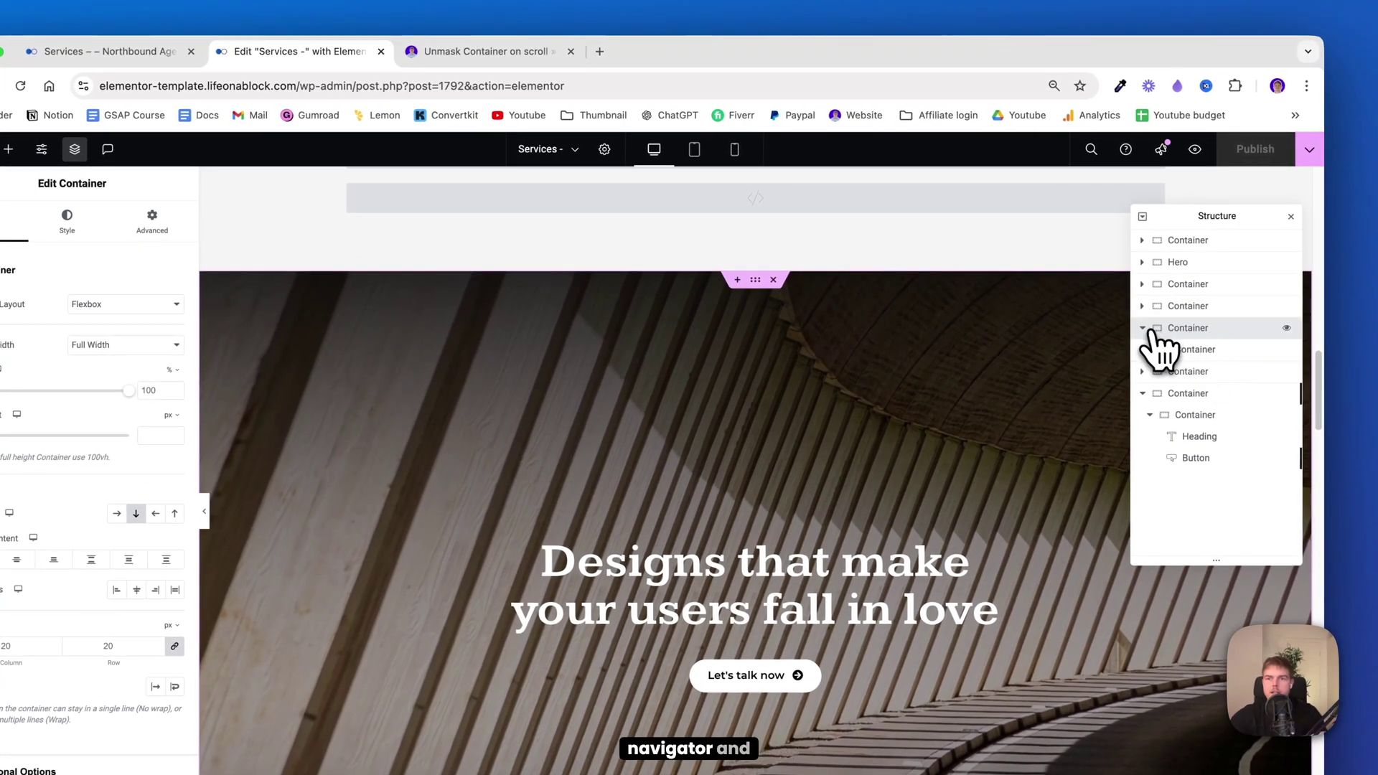
{"action": "left_click", "coordinate": [1151, 350]}
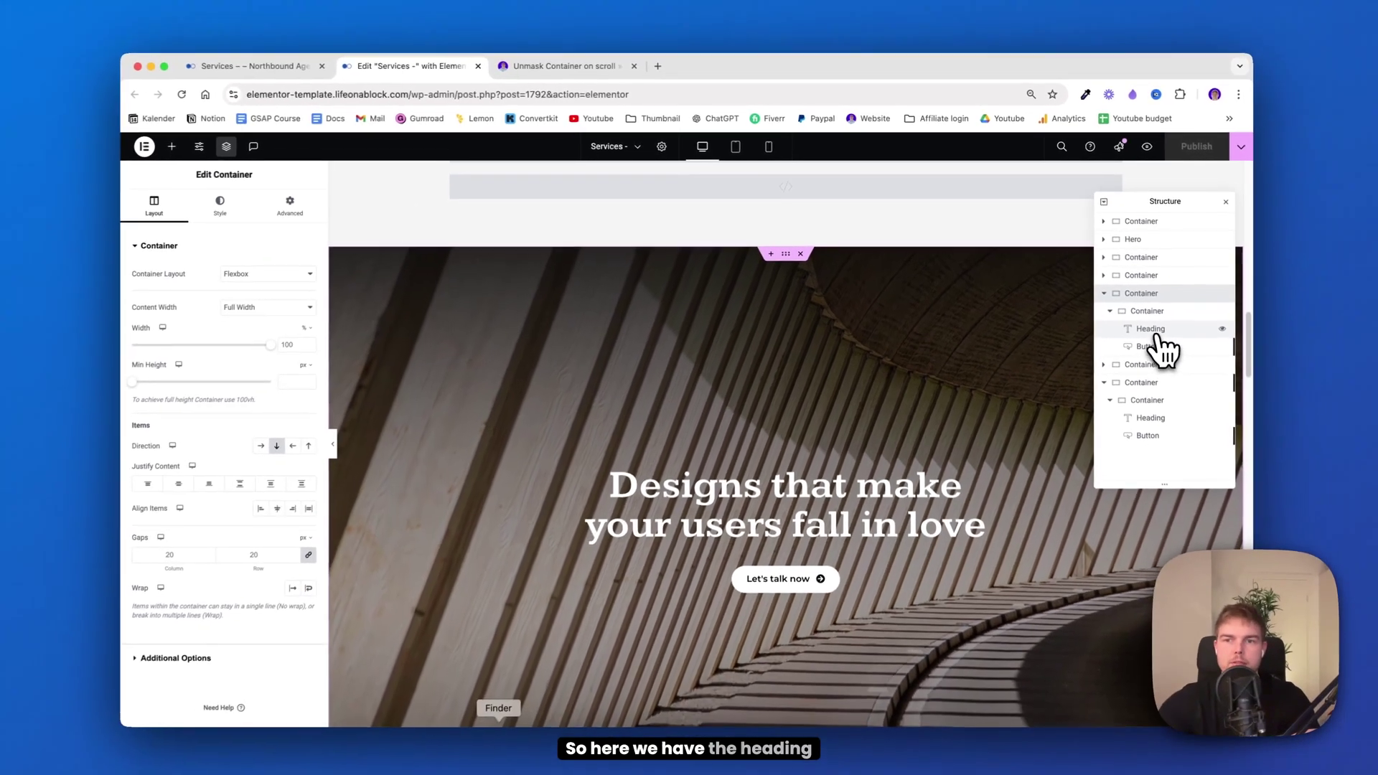
{"action": "left_click", "coordinate": [1170, 347]}
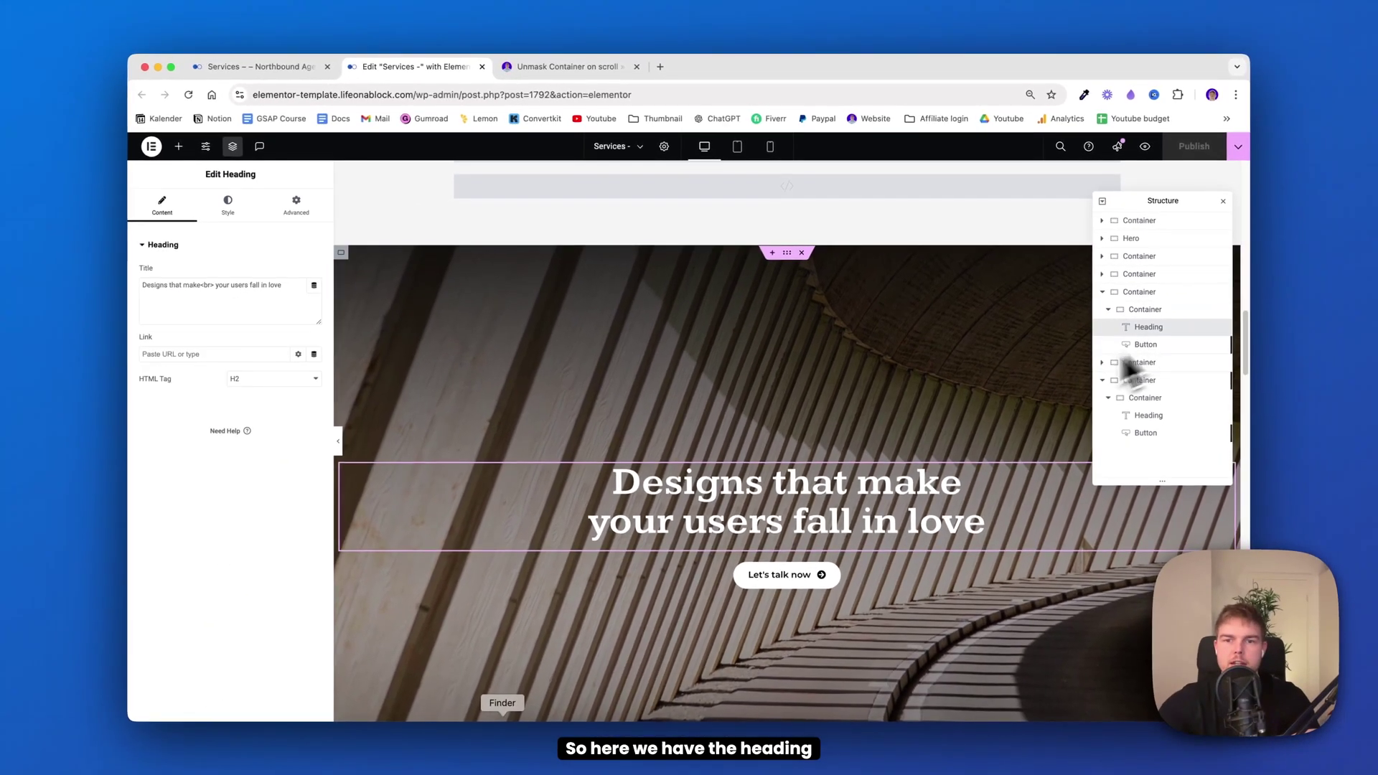
{"action": "left_click", "coordinate": [788, 590]}
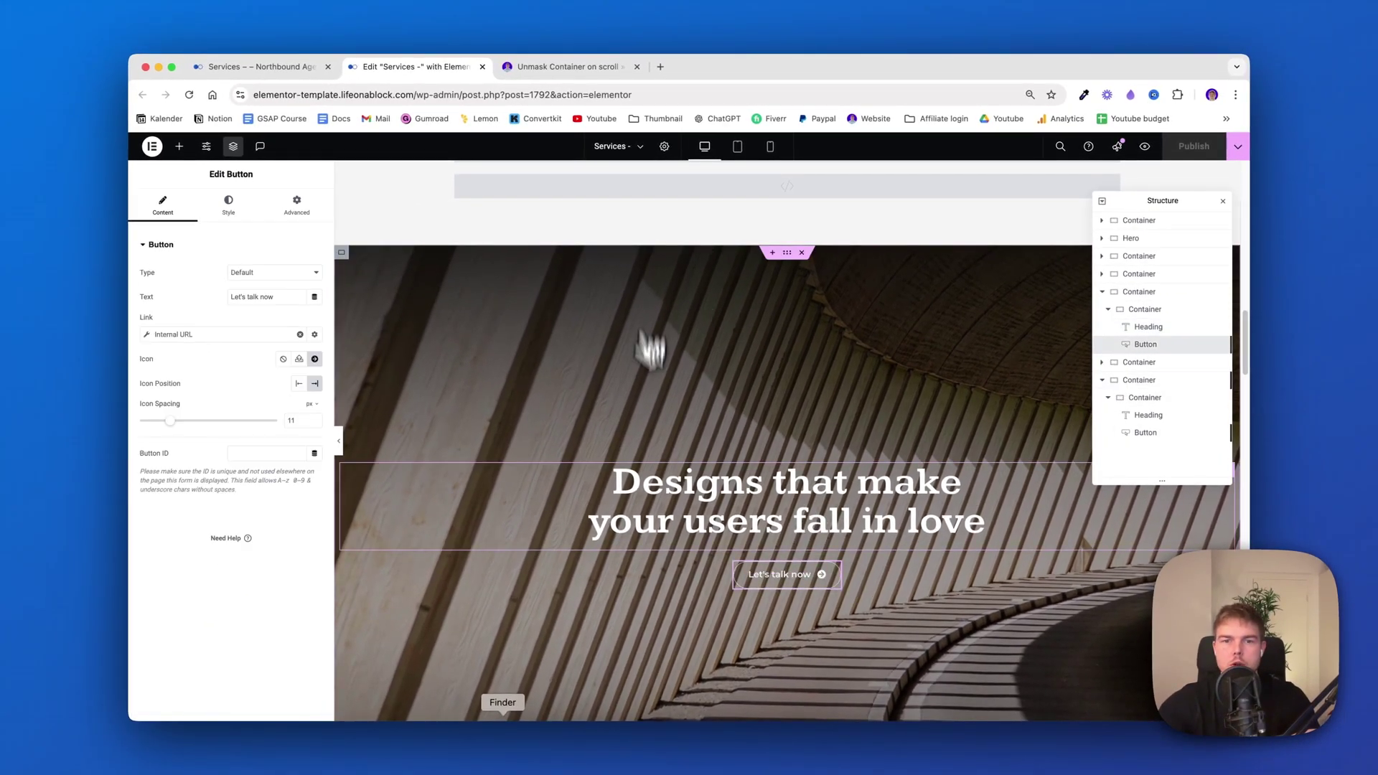
Add a Spacer widget below the hero's Let's talk now button
{"action": "scroll", "coordinate": [776, 588], "scroll_direction": "down", "scroll_amount": 2}
{"action": "left_click", "coordinate": [179, 146]}
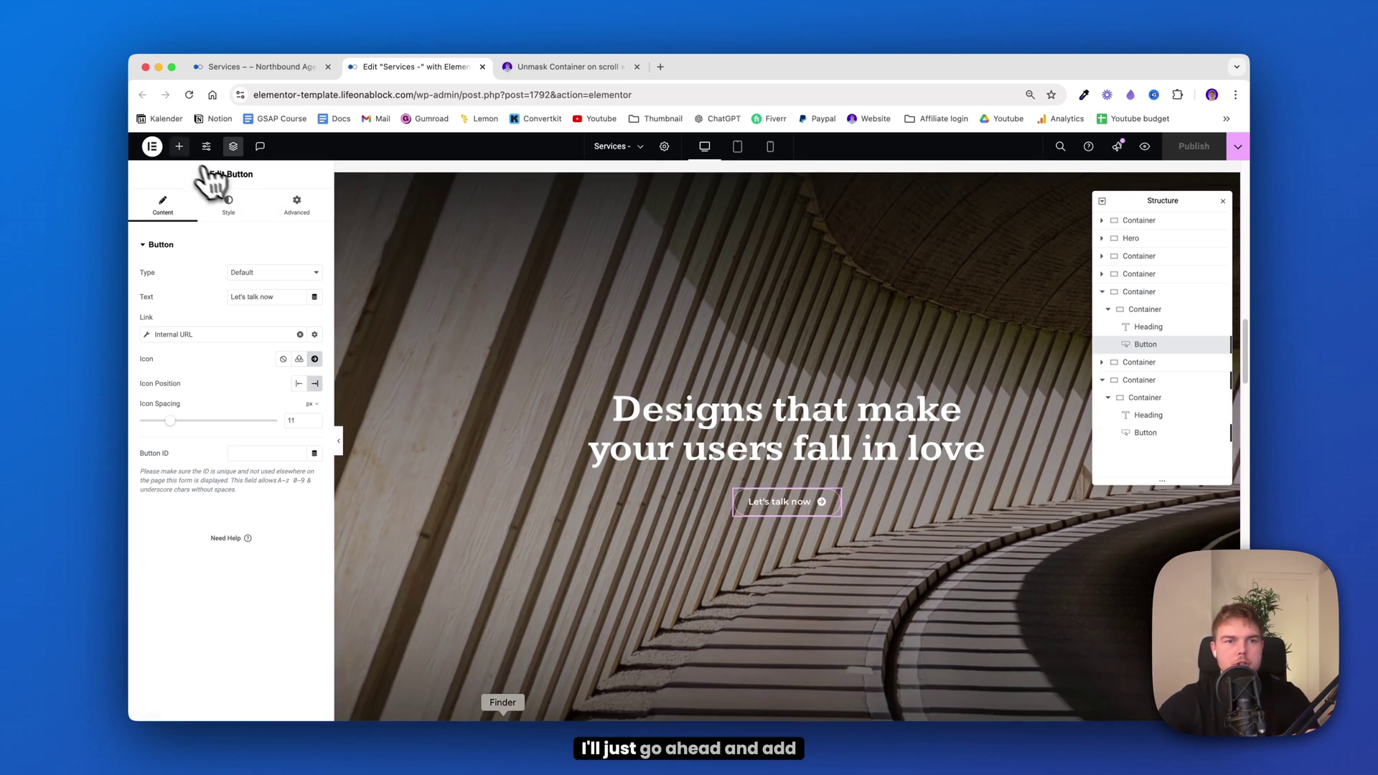
{"action": "left_click", "coordinate": [188, 228]}
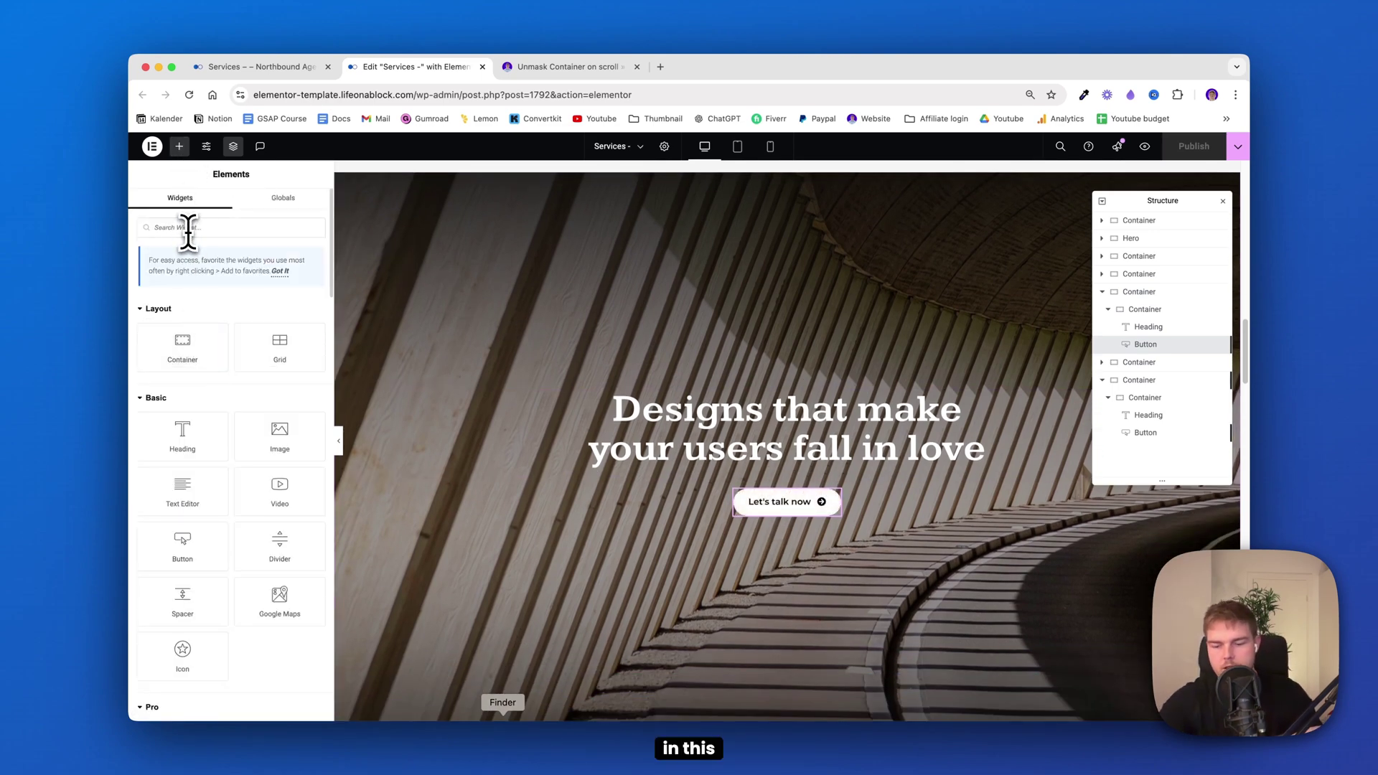
{"action": "type", "text": "spac"}
{"action": "left_click_drag", "start_coordinate": [153, 320], "coordinate": [795, 491]}
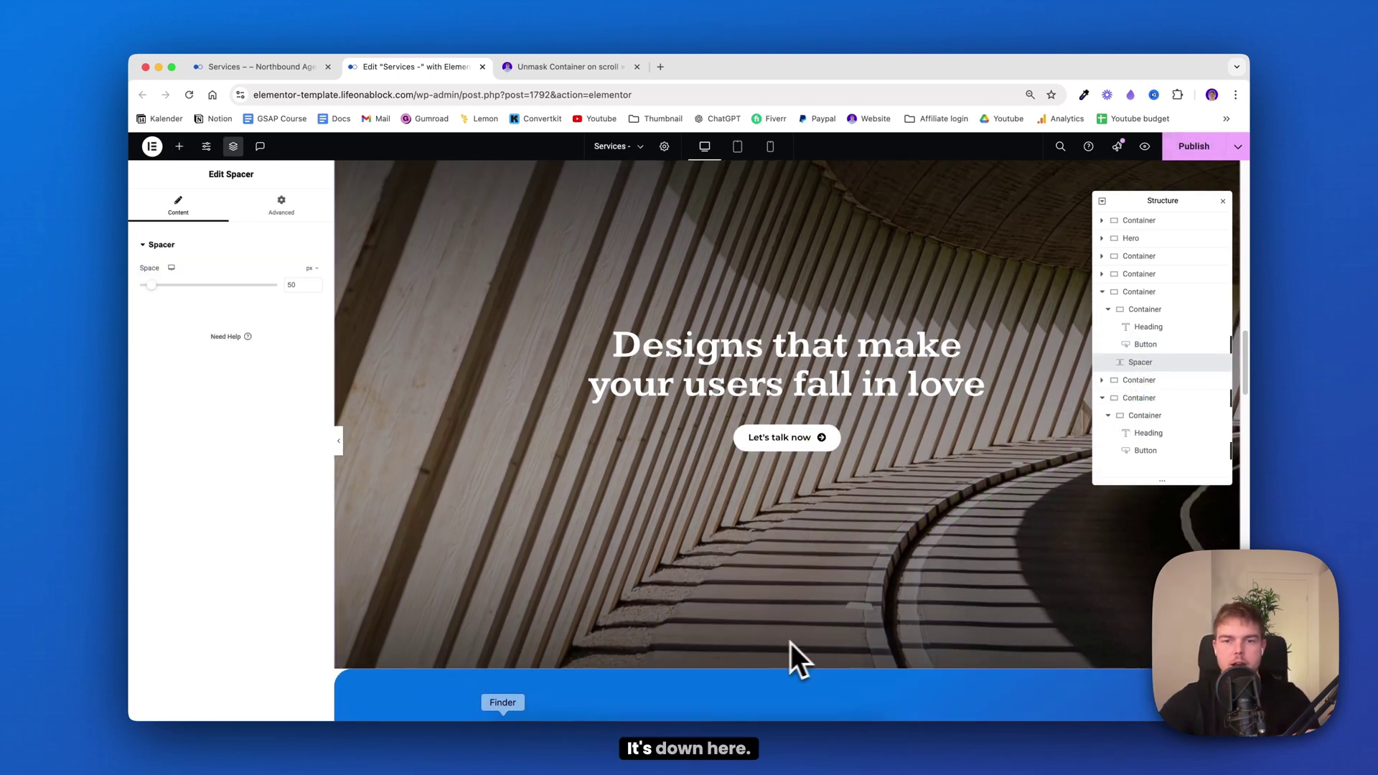
Set the spacer height to 100 vh and scroll the canvas to check it
{"action": "scroll", "coordinate": [810, 661], "scroll_direction": "up", "scroll_amount": 1}
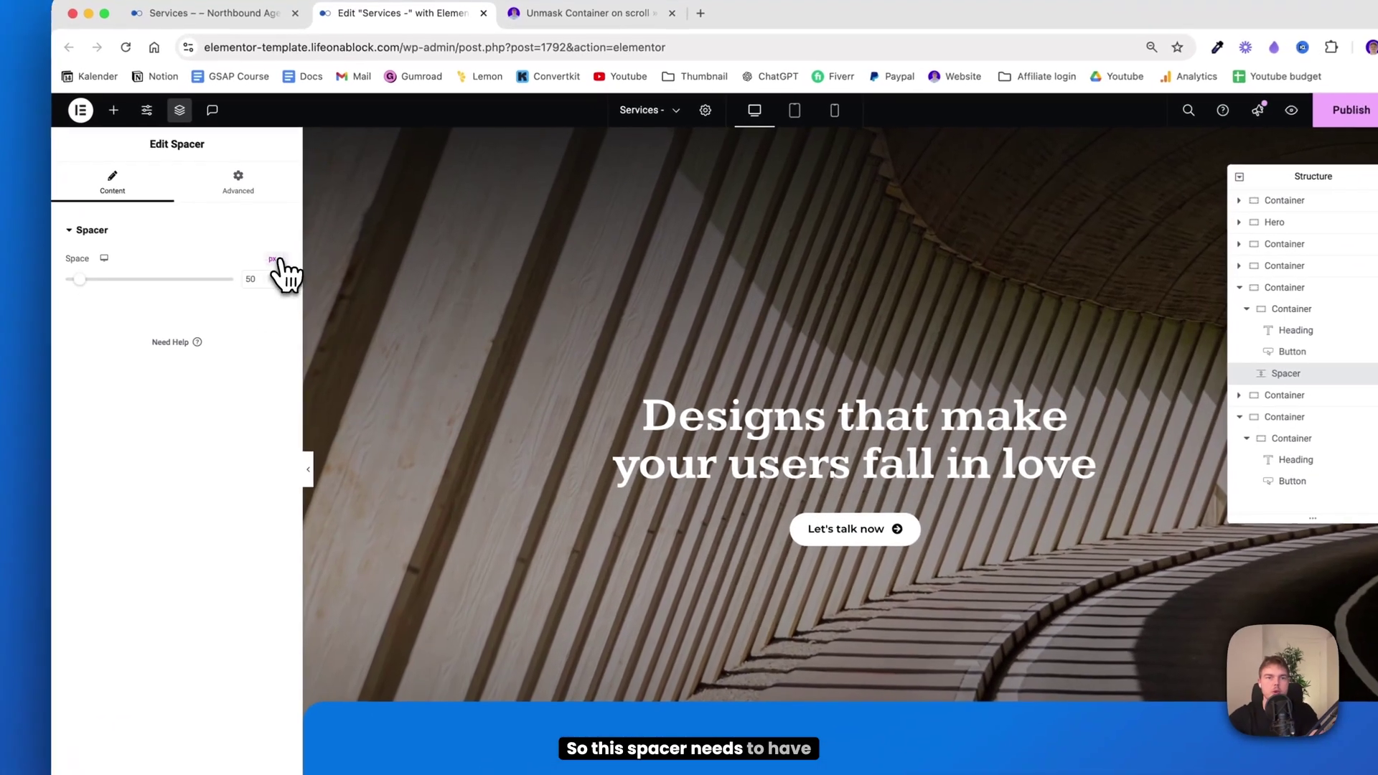
{"action": "left_click", "coordinate": [273, 260]}
{"action": "left_click", "coordinate": [278, 323]}
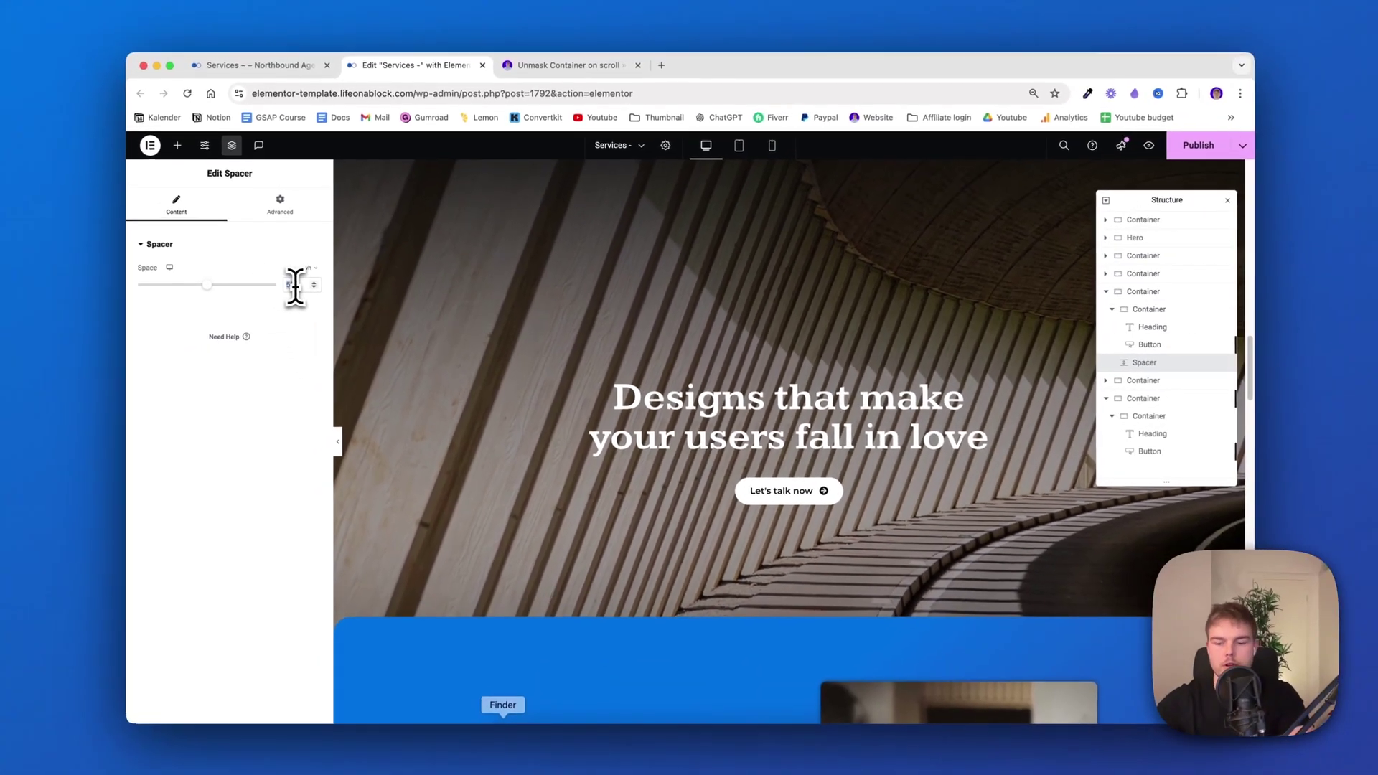
{"action": "type", "text": "100"}
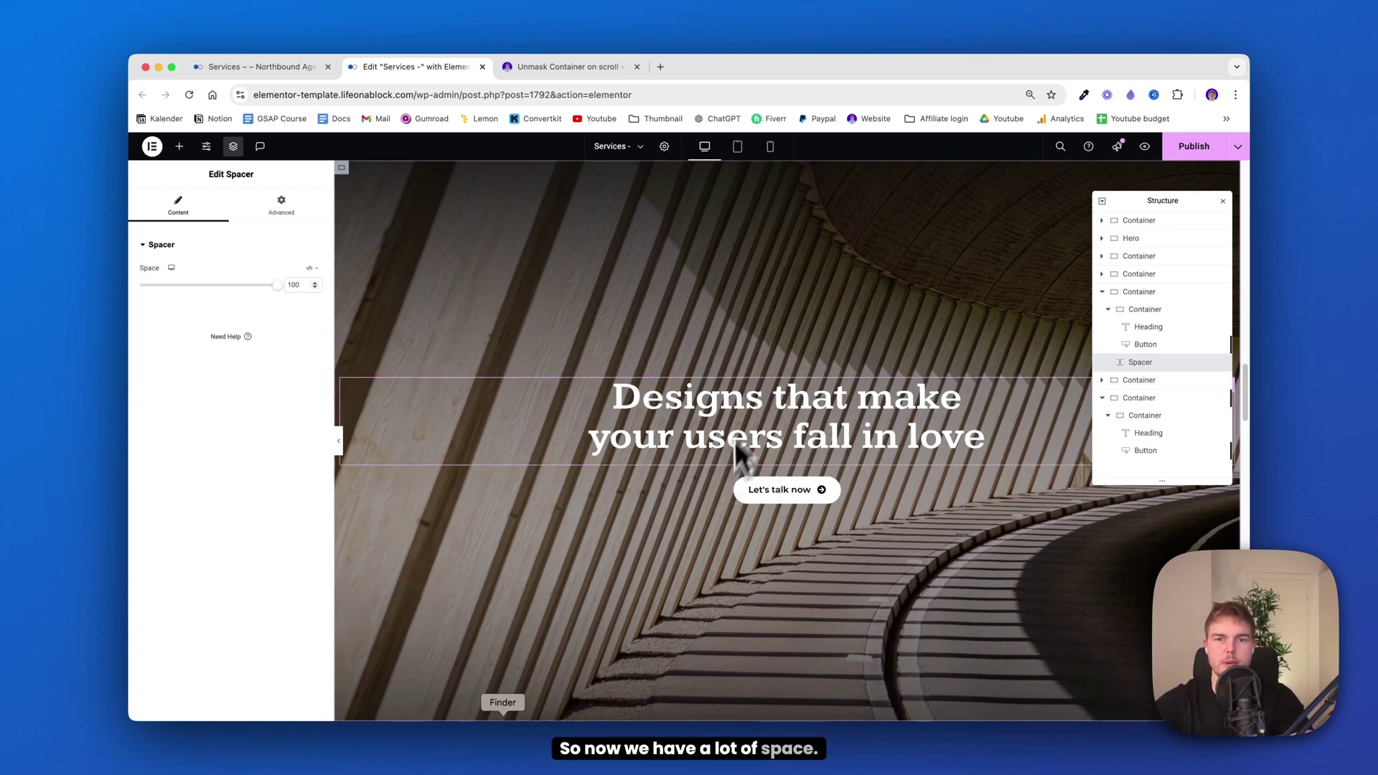
{"action": "scroll", "coordinate": [734, 441], "scroll_direction": "down", "scroll_amount": 5}
{"action": "scroll", "coordinate": [922, 460], "scroll_direction": "up", "scroll_amount": 3}
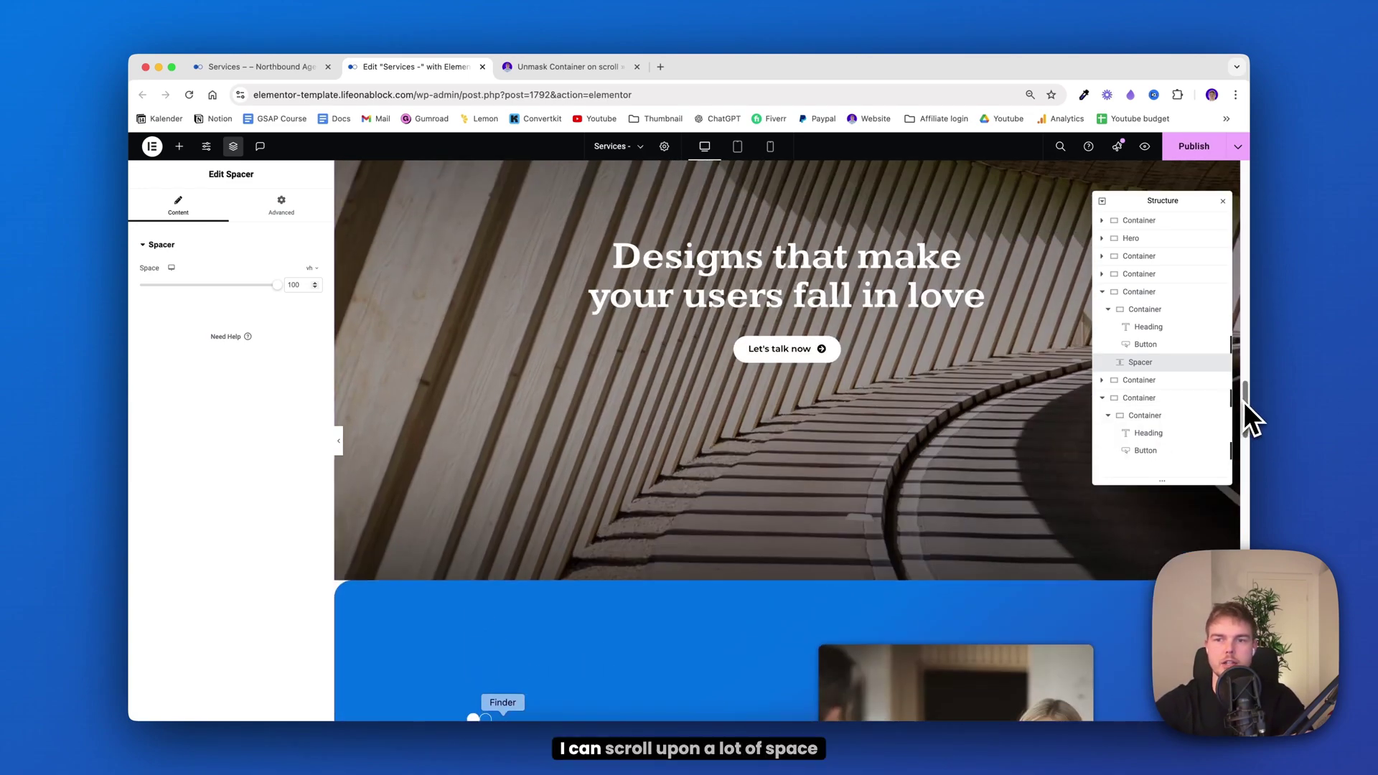
{"action": "mouse_move", "coordinate": [1243, 402]}
{"action": "left_mouse_down"}
{"action": "mouse_move", "coordinate": [1251, 334]}
{"action": "mouse_move", "coordinate": [1246, 428]}
{"action": "left_mouse_up"}
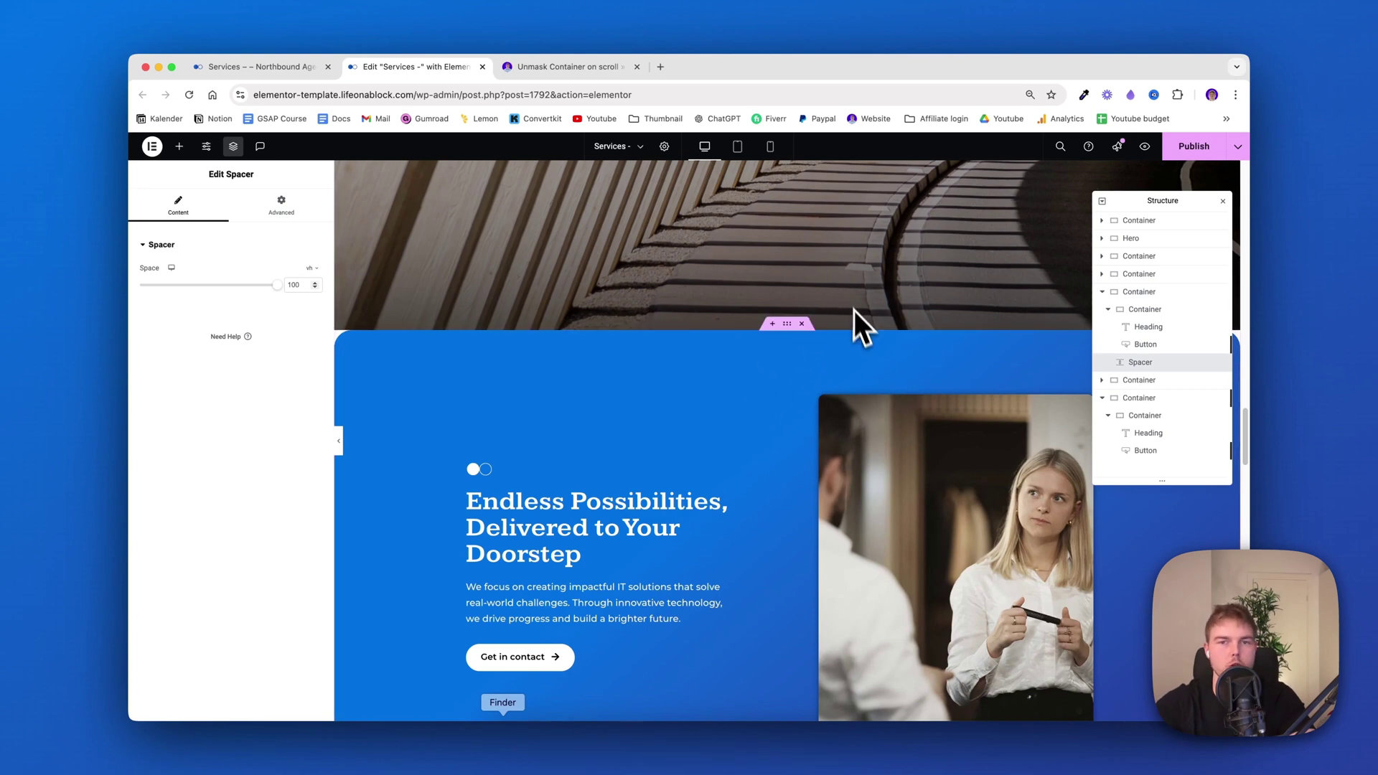
{"action": "scroll", "coordinate": [819, 435], "scroll_direction": "up", "scroll_amount": 2}
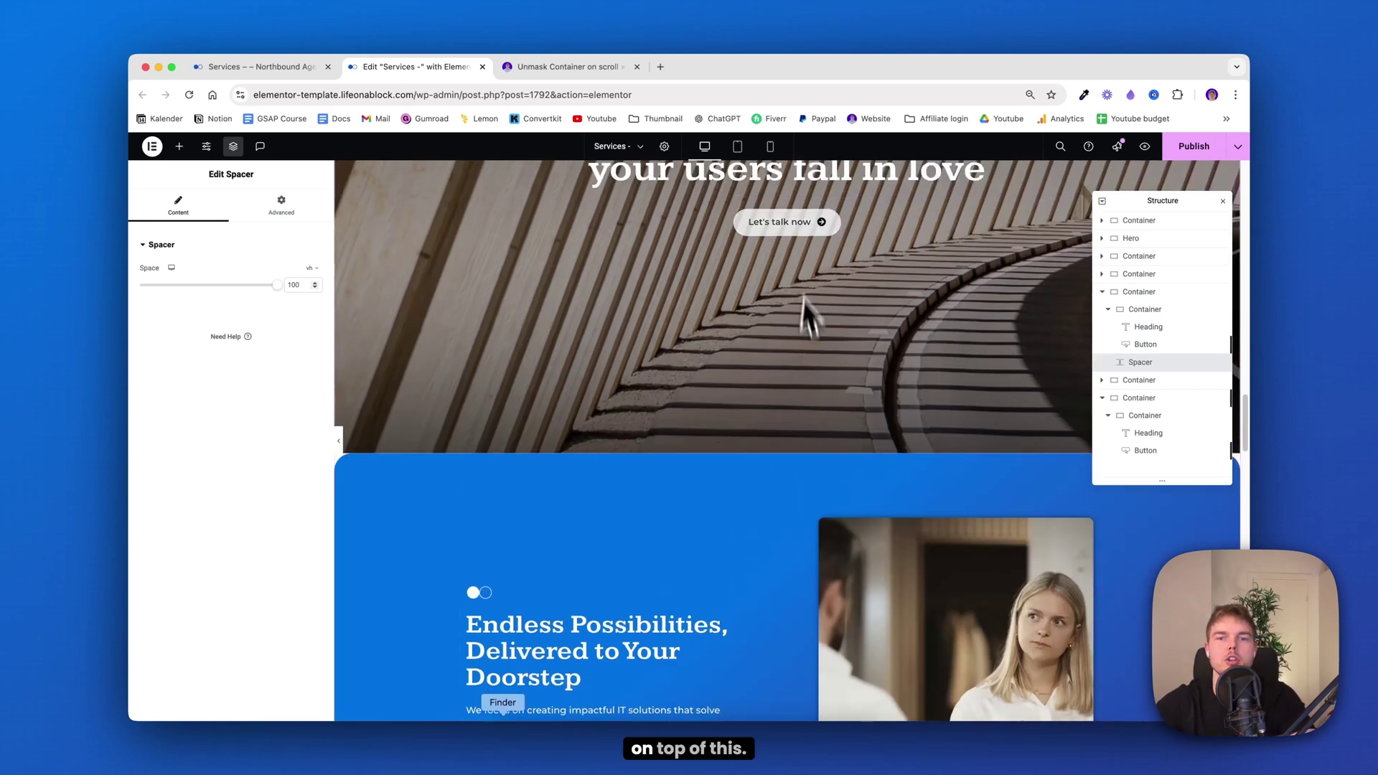
{"action": "scroll", "coordinate": [739, 406], "scroll_direction": "down", "scroll_amount": 2}
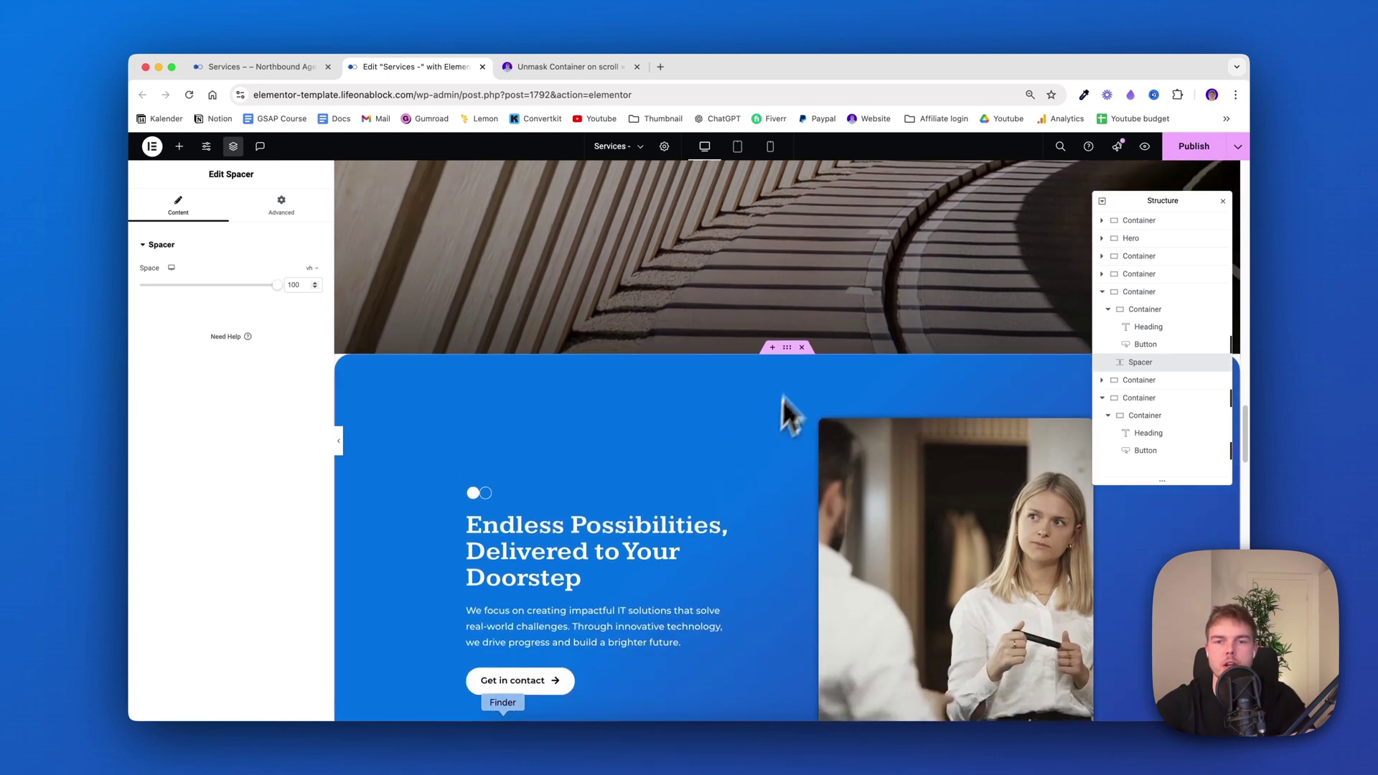
Set the blue container's linked margins to 0, then a custom -110vh top margin
{"action": "left_click", "coordinate": [786, 353]}
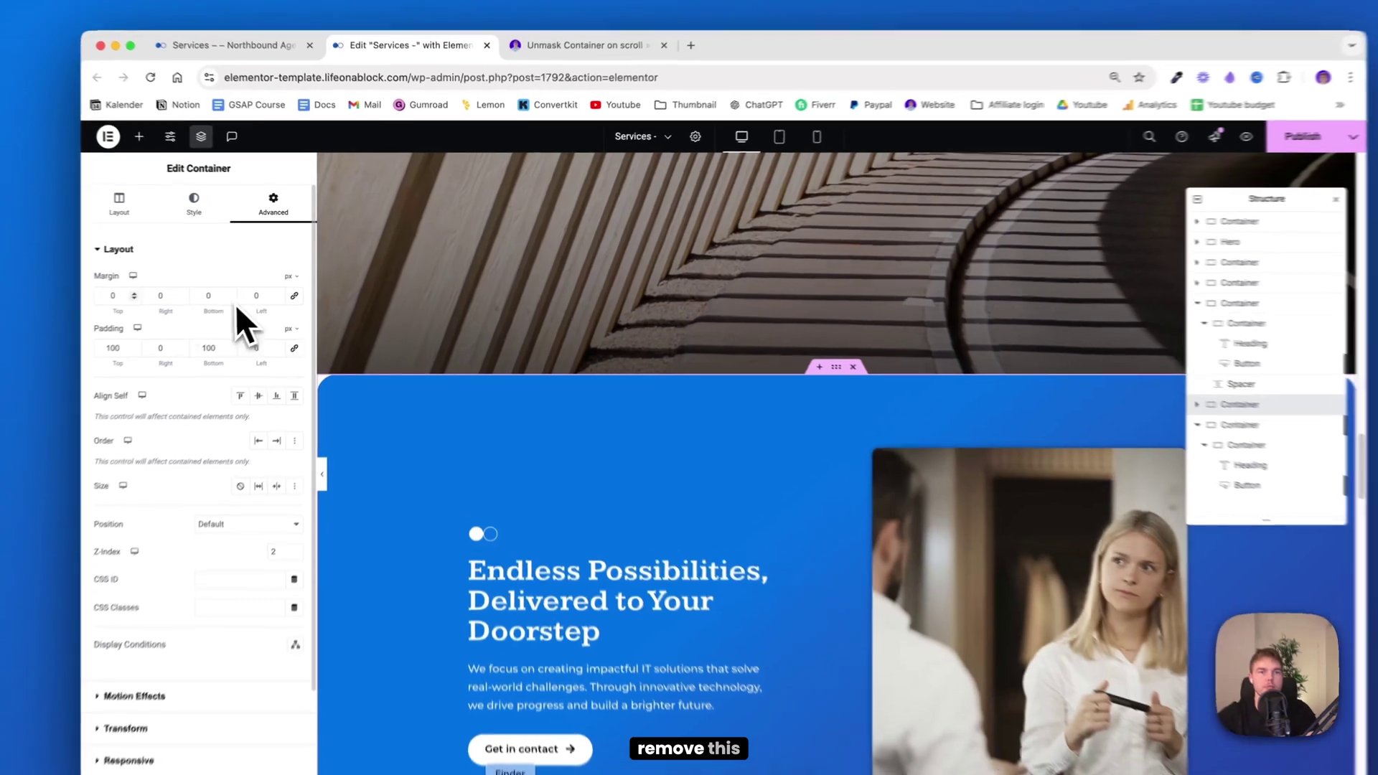
{"action": "left_click", "coordinate": [161, 285]}
{"action": "type", "text": "0"}
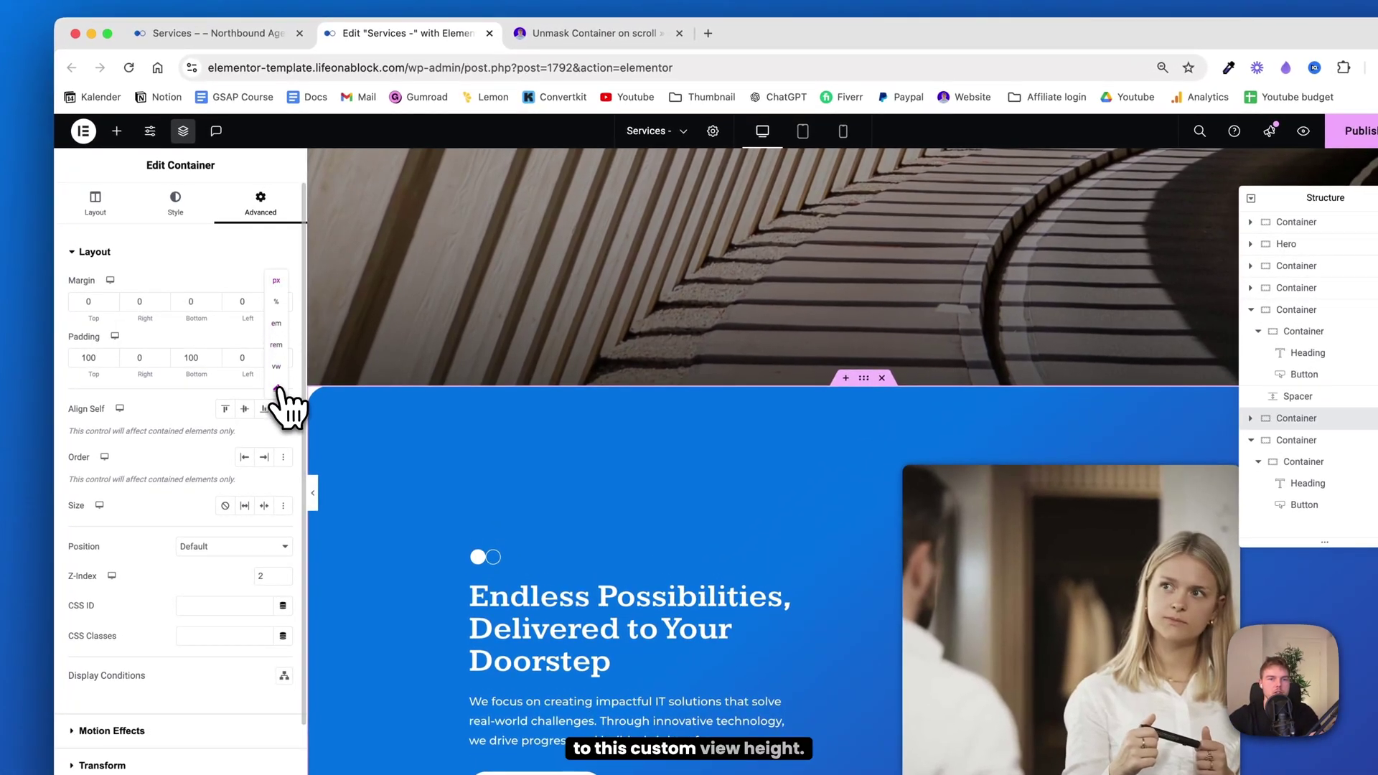
{"action": "left_click", "coordinate": [277, 389]}
{"action": "left_click", "coordinate": [106, 301]}
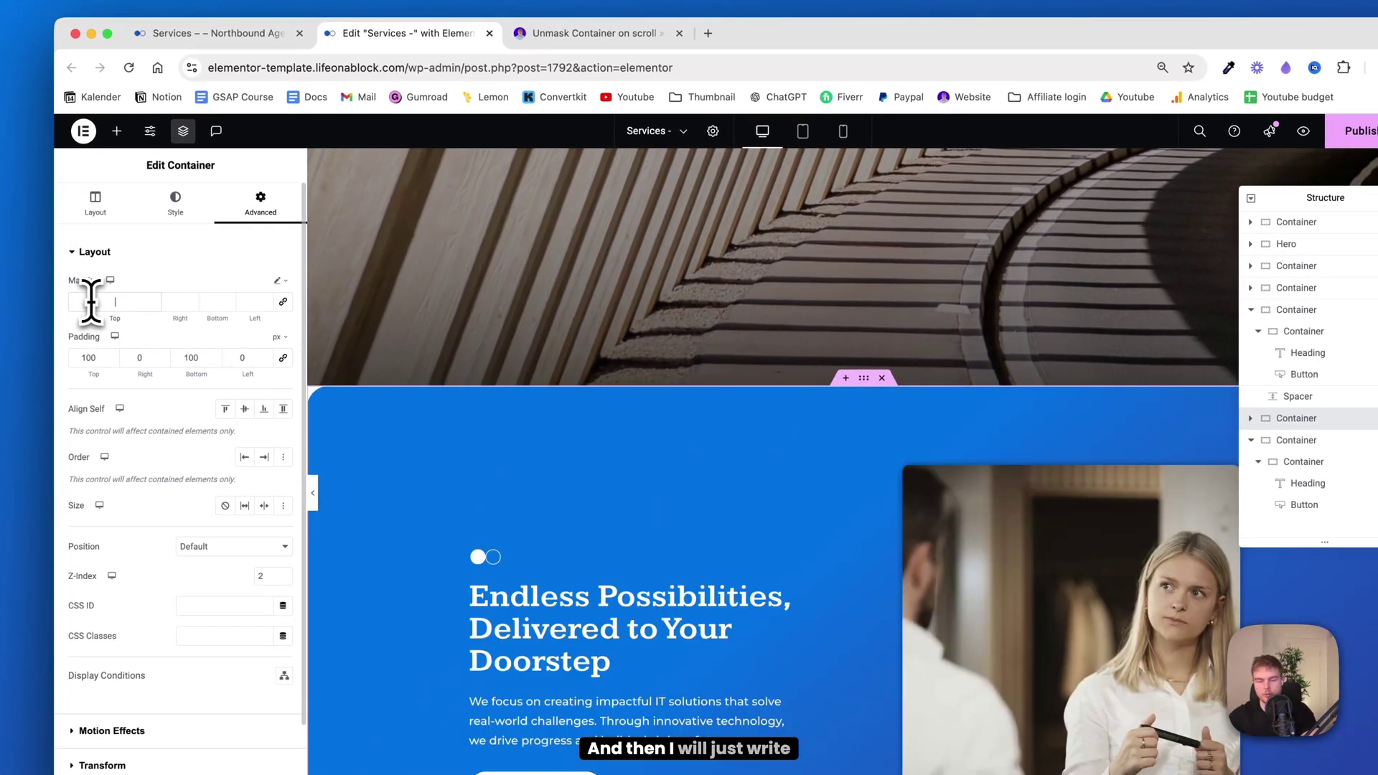
{"action": "type", "text": "-"}
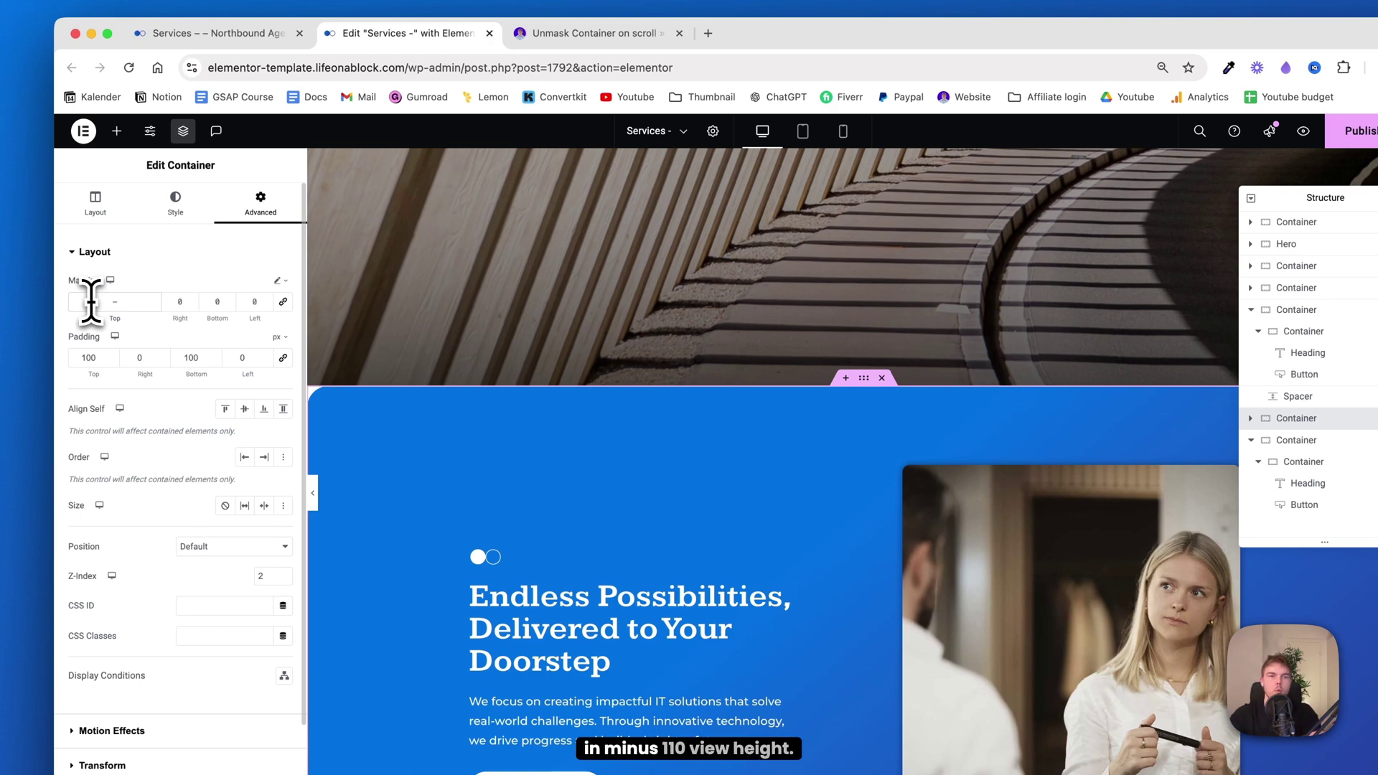
{"action": "type", "text": "110vh"}
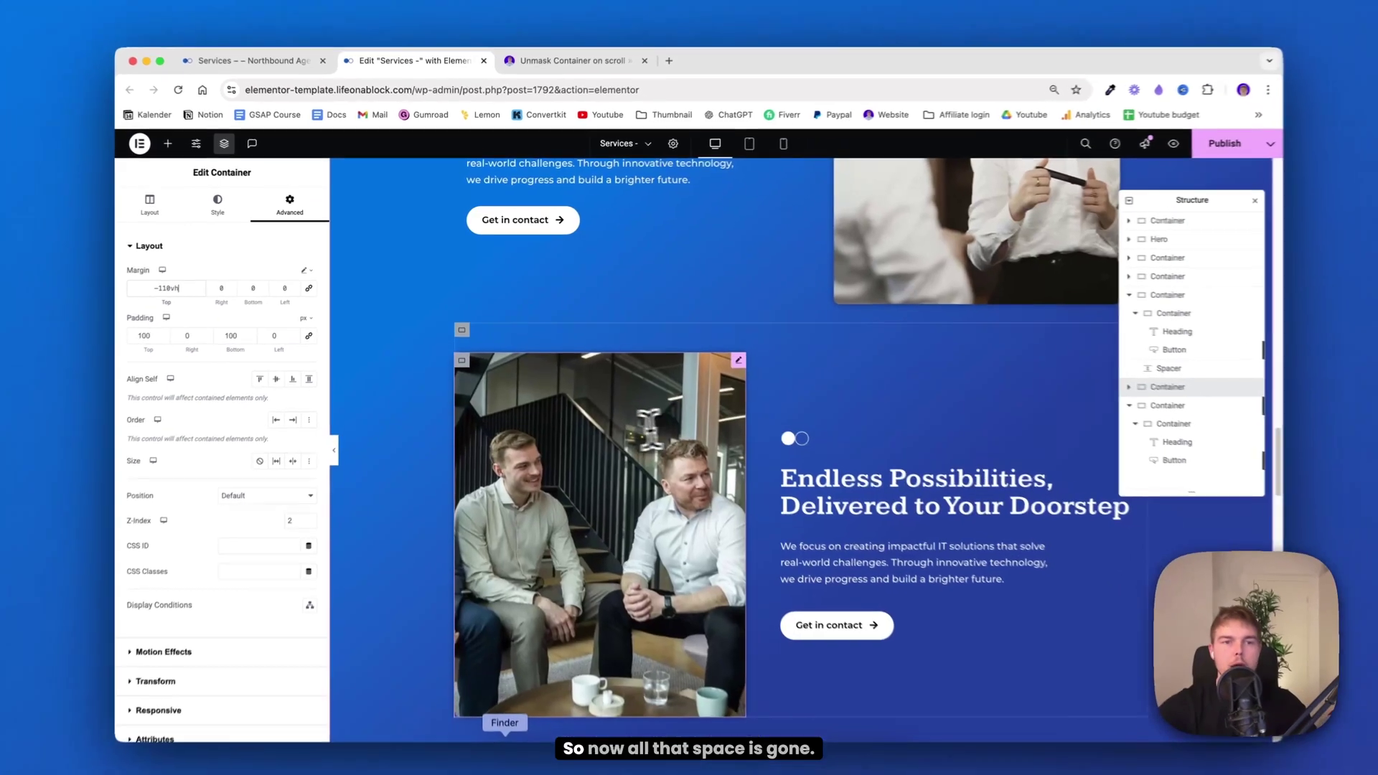
{"action": "scroll", "coordinate": [668, 427], "scroll_direction": "up", "scroll_amount": 15}
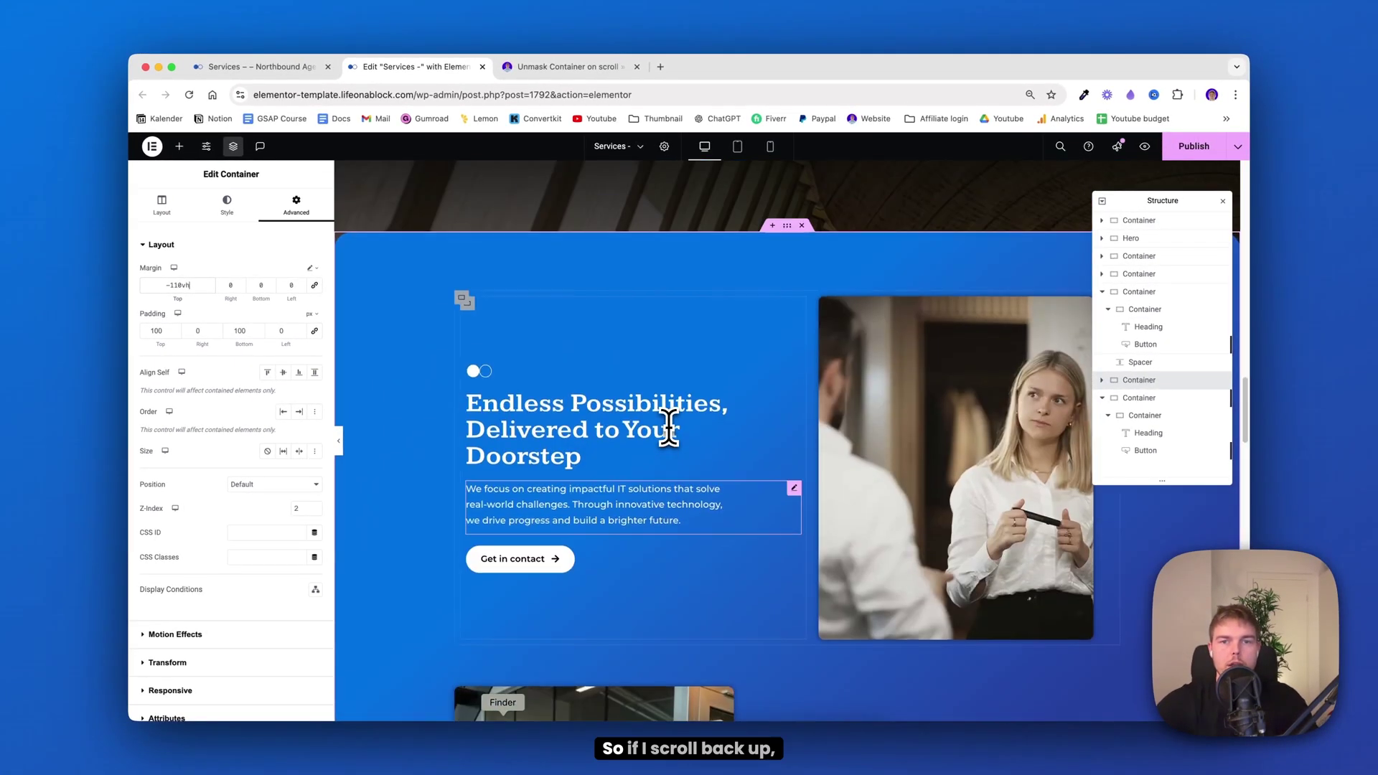
{"action": "scroll", "coordinate": [668, 427], "scroll_direction": "down", "scroll_amount": 5}
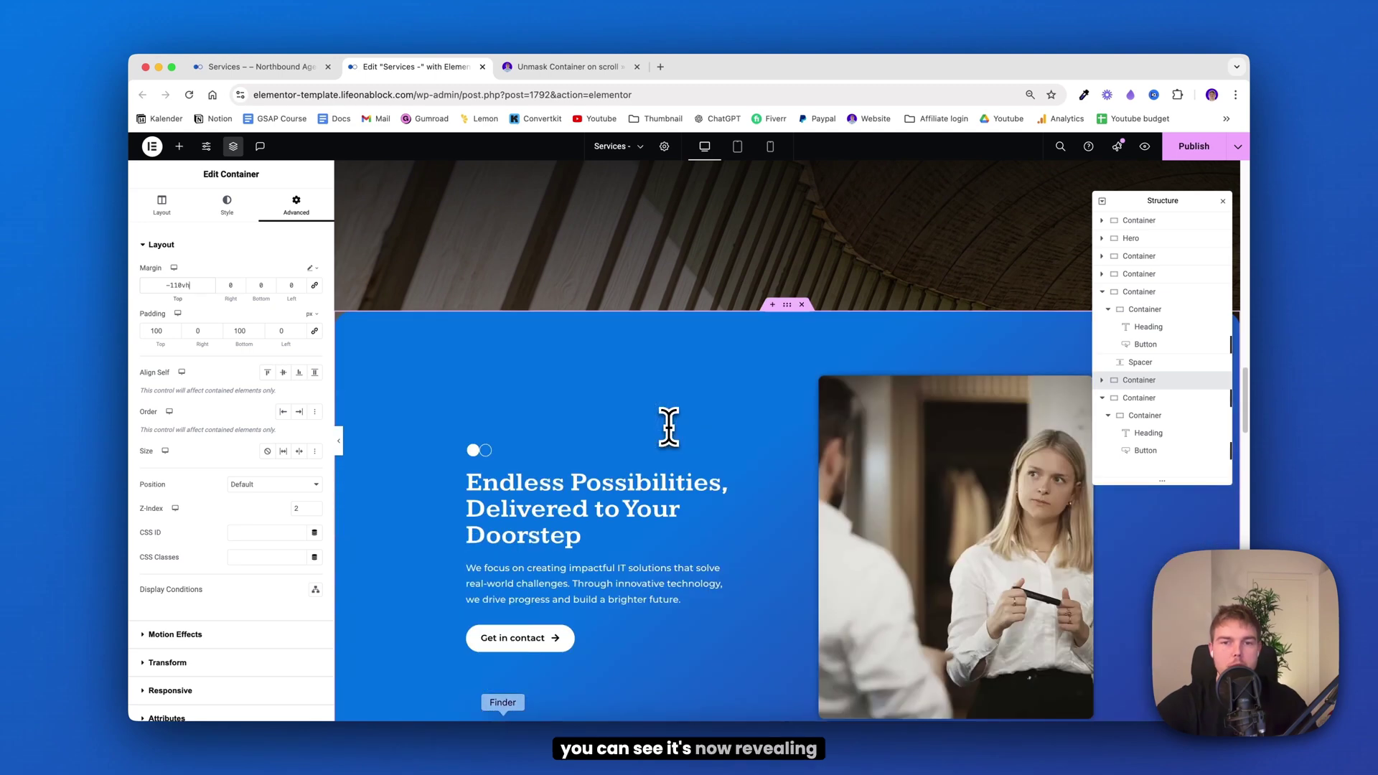
{"action": "scroll", "coordinate": [668, 427], "scroll_direction": "up", "scroll_amount": 3}
{"action": "scroll", "coordinate": [668, 427], "scroll_direction": "down", "scroll_amount": 3}
{"action": "scroll", "coordinate": [668, 427], "scroll_direction": "up", "scroll_amount": 3}
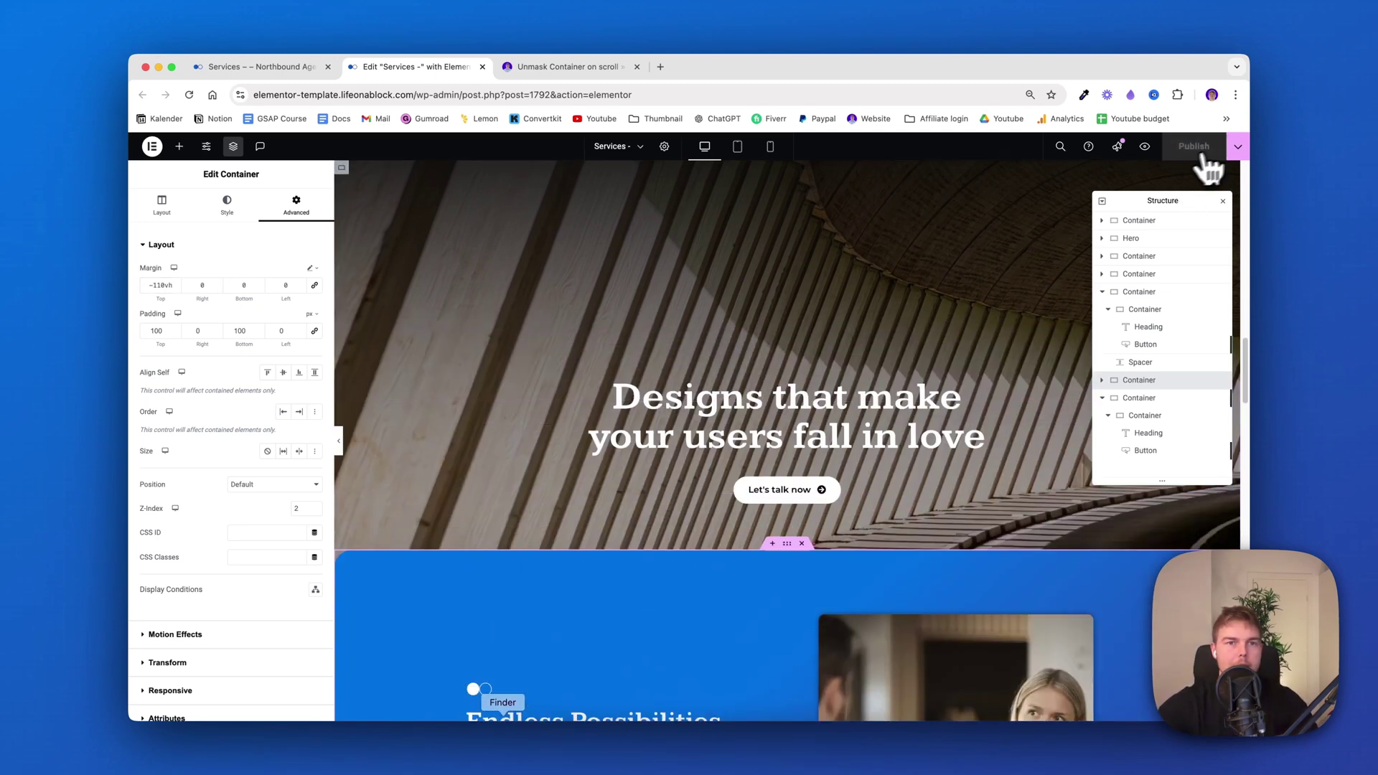
Scroll the live Services page down to the 'Take action, or don't' section
{"action": "left_click", "coordinate": [294, 74]}
{"action": "left_click_drag", "start_coordinate": [1250, 327], "coordinate": [1231, 445]}
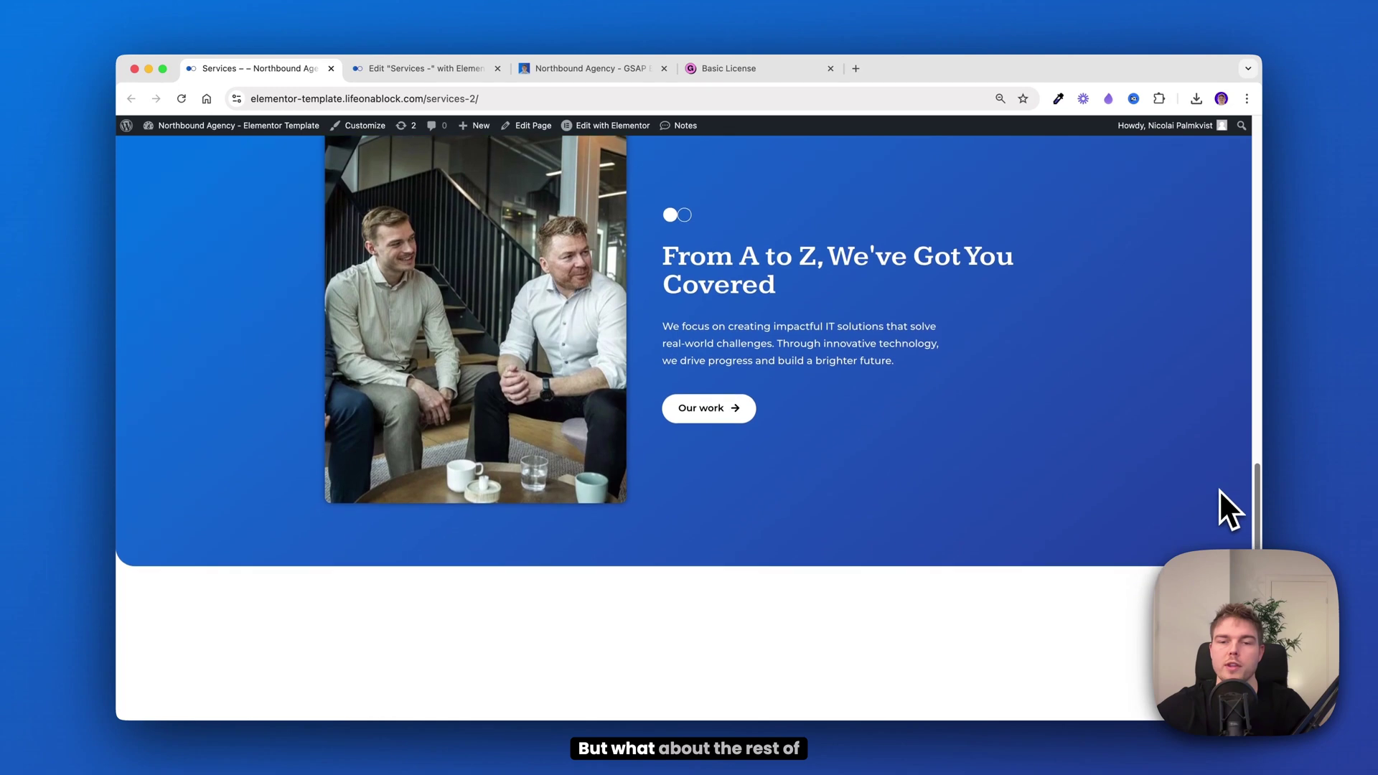
{"action": "scroll", "coordinate": [1218, 489], "scroll_direction": "down", "scroll_amount": 3}
{"action": "scroll", "coordinate": [1214, 525], "scroll_direction": "down", "scroll_amount": 3}
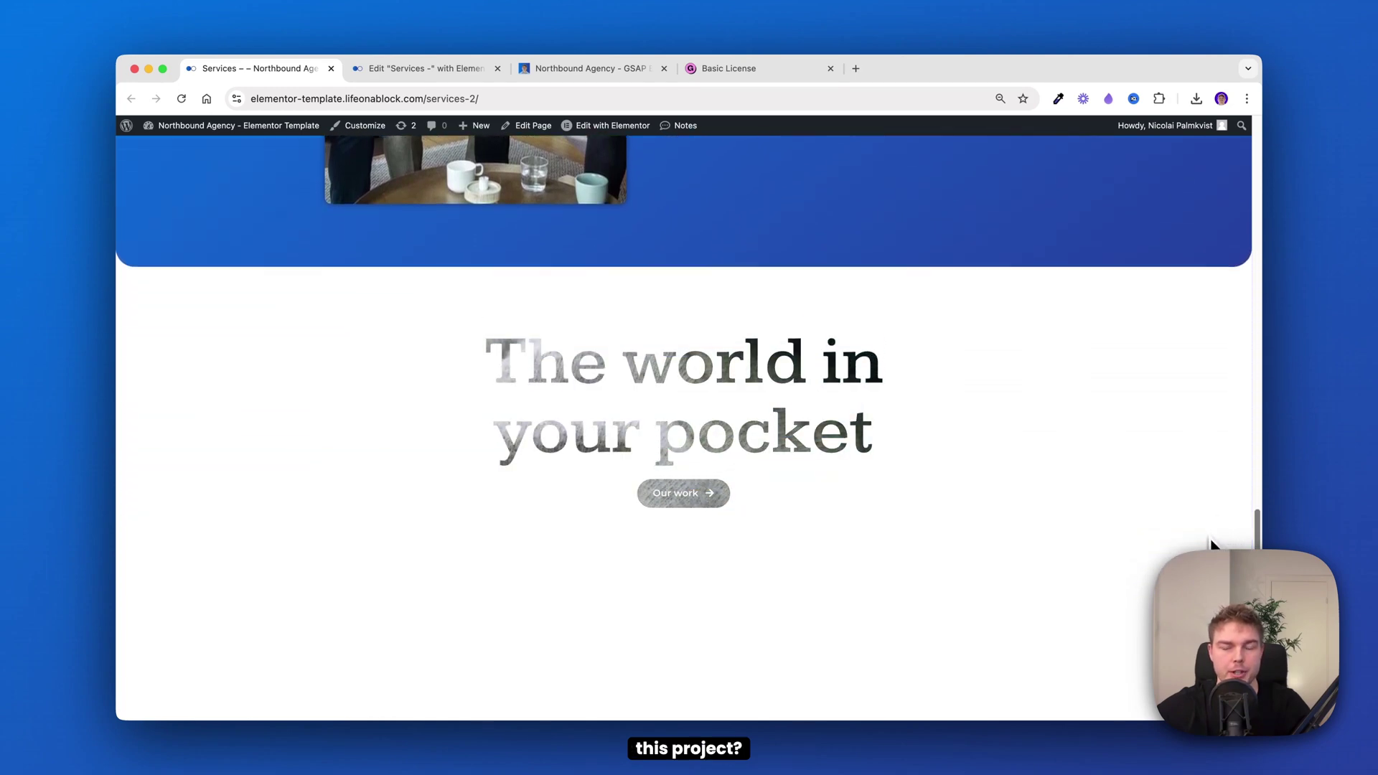
{"action": "scroll", "coordinate": [684, 430], "scroll_direction": "up", "scroll_amount": 2}
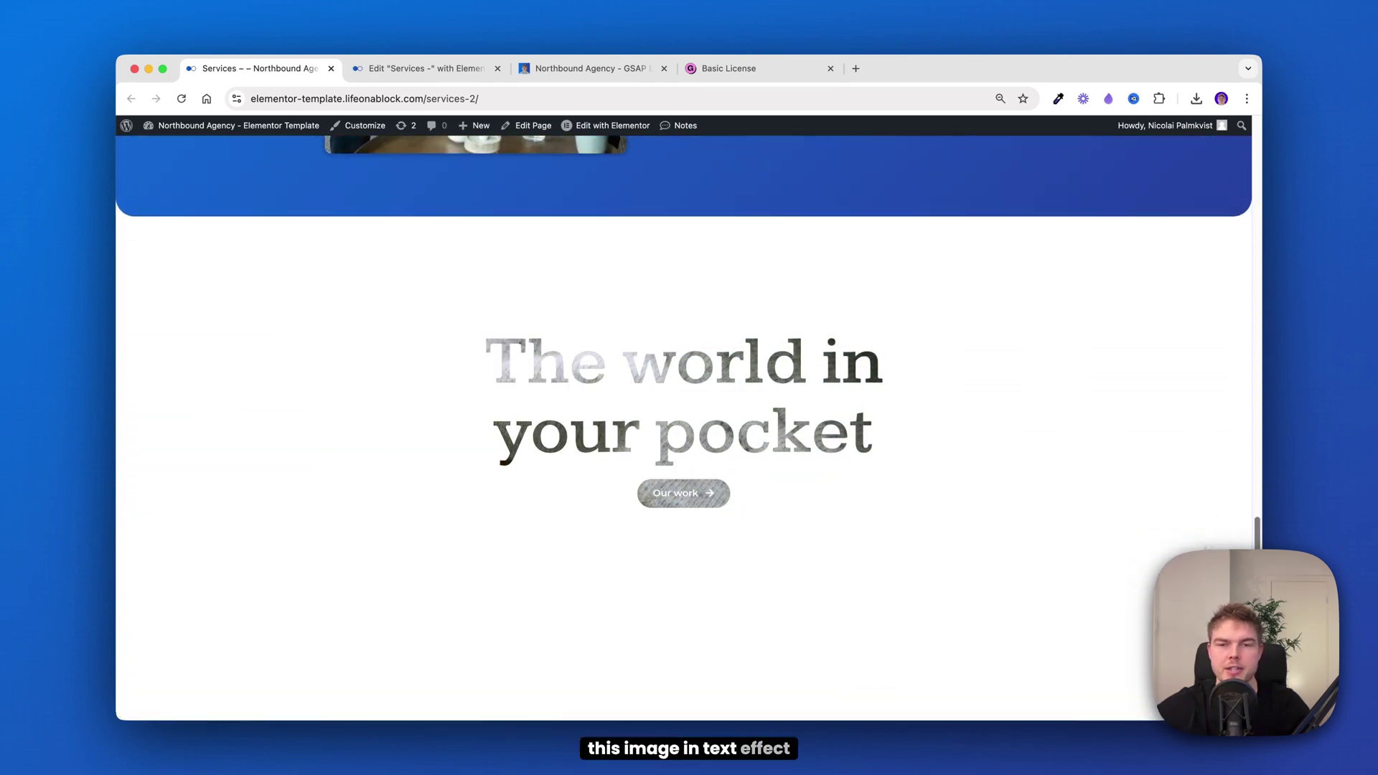
{"action": "scroll", "coordinate": [684, 431], "scroll_direction": "down", "scroll_amount": 4}
{"action": "scroll", "coordinate": [1200, 659], "scroll_direction": "down", "scroll_amount": 5}
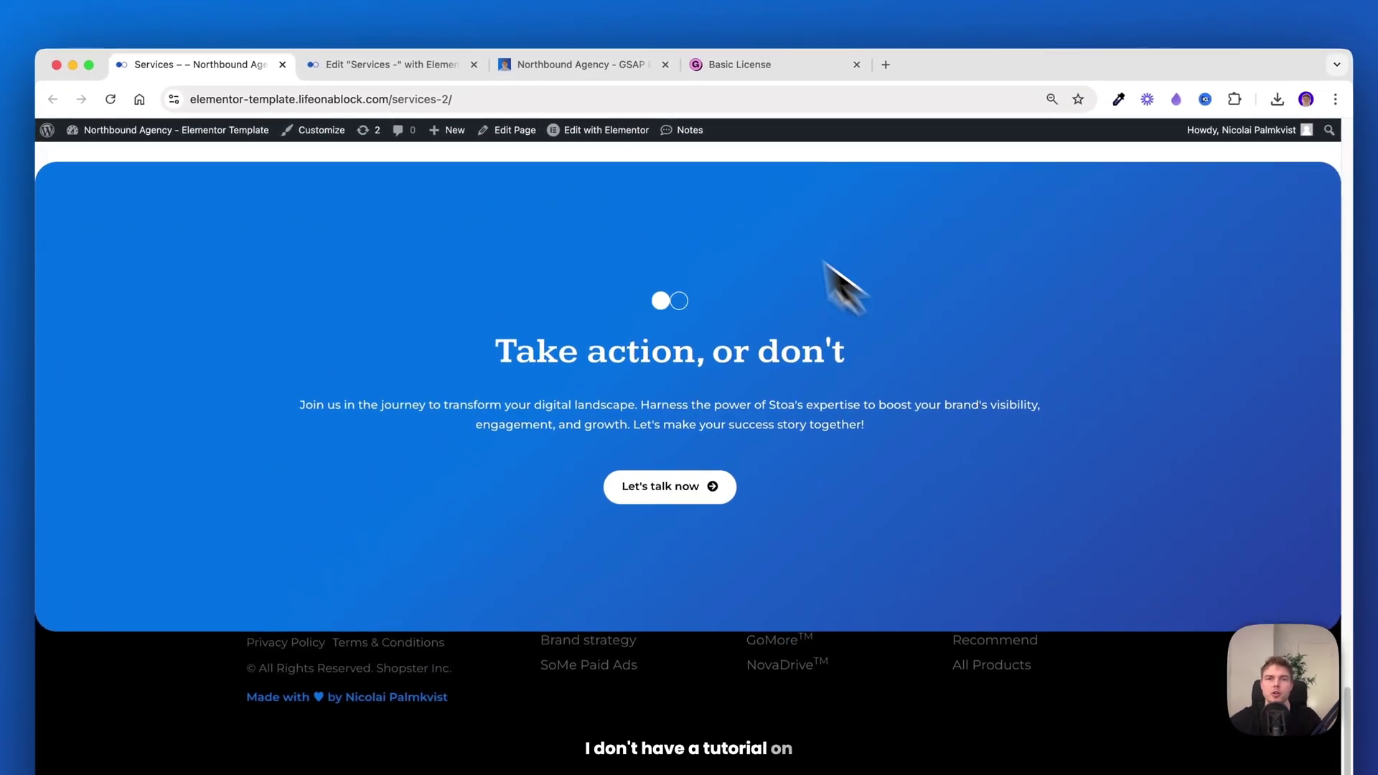
Open the Northbound Agency template's download page and download the 2.Services JSON
{"action": "left_click", "coordinate": [577, 72]}
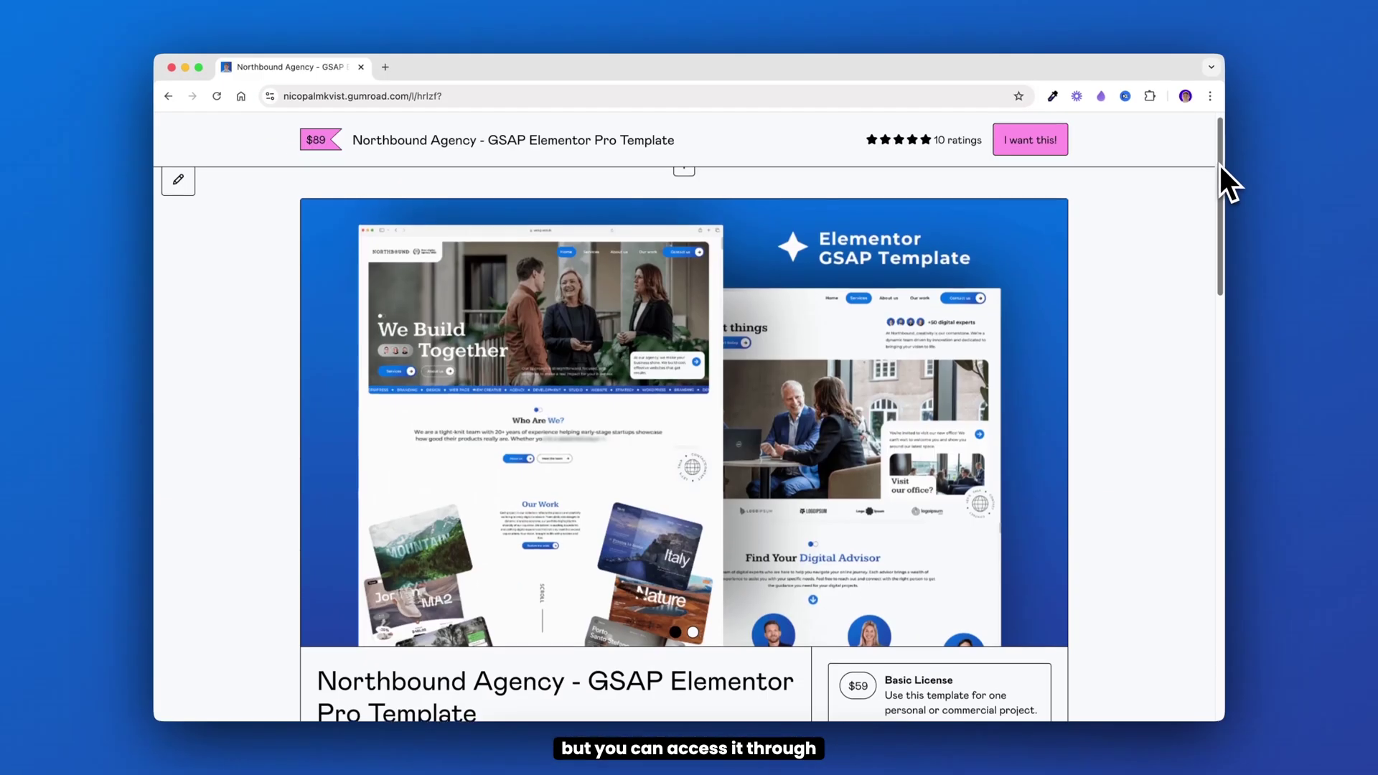
{"action": "left_click_drag", "start_coordinate": [1219, 162], "coordinate": [1195, 232]}
{"action": "scroll", "coordinate": [1194, 234], "scroll_direction": "down", "scroll_amount": 3}
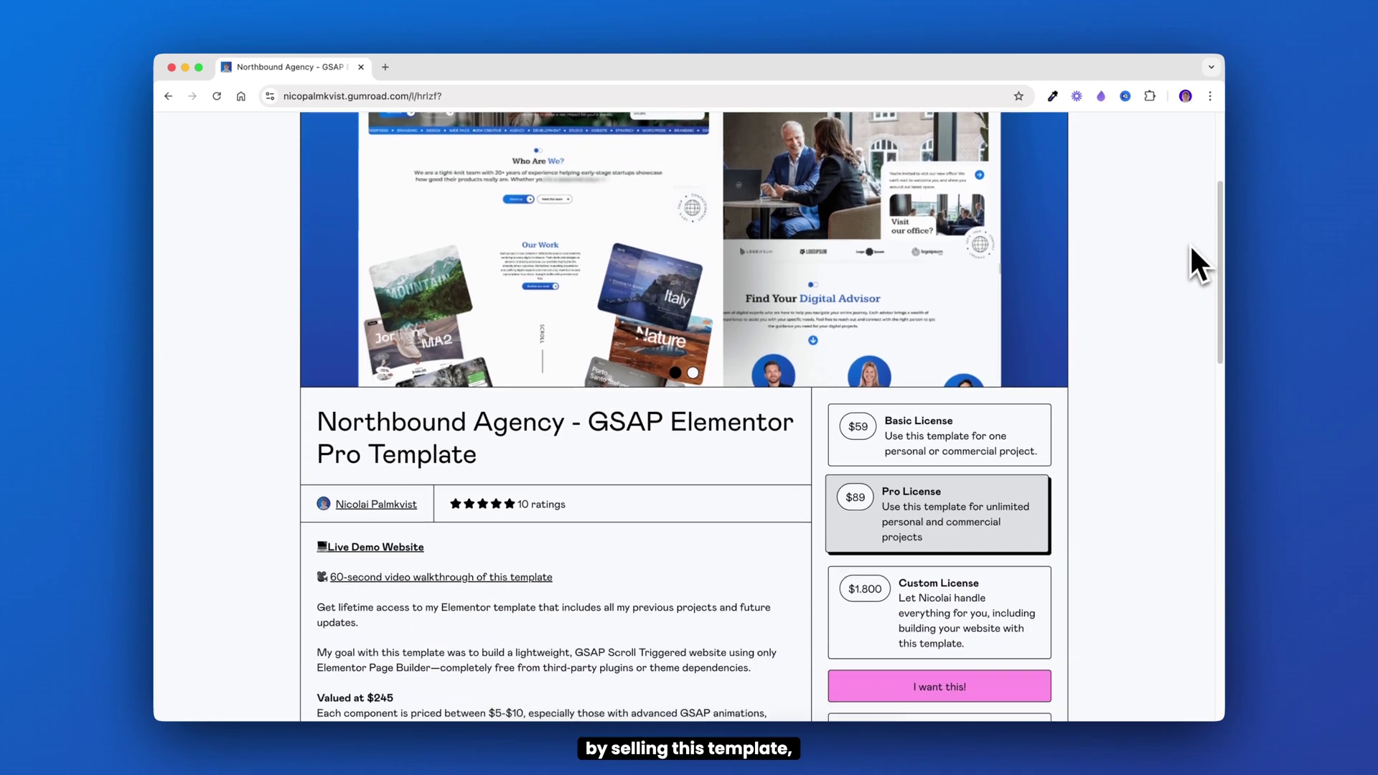
{"action": "scroll", "coordinate": [1174, 293], "scroll_direction": "down", "scroll_amount": 3}
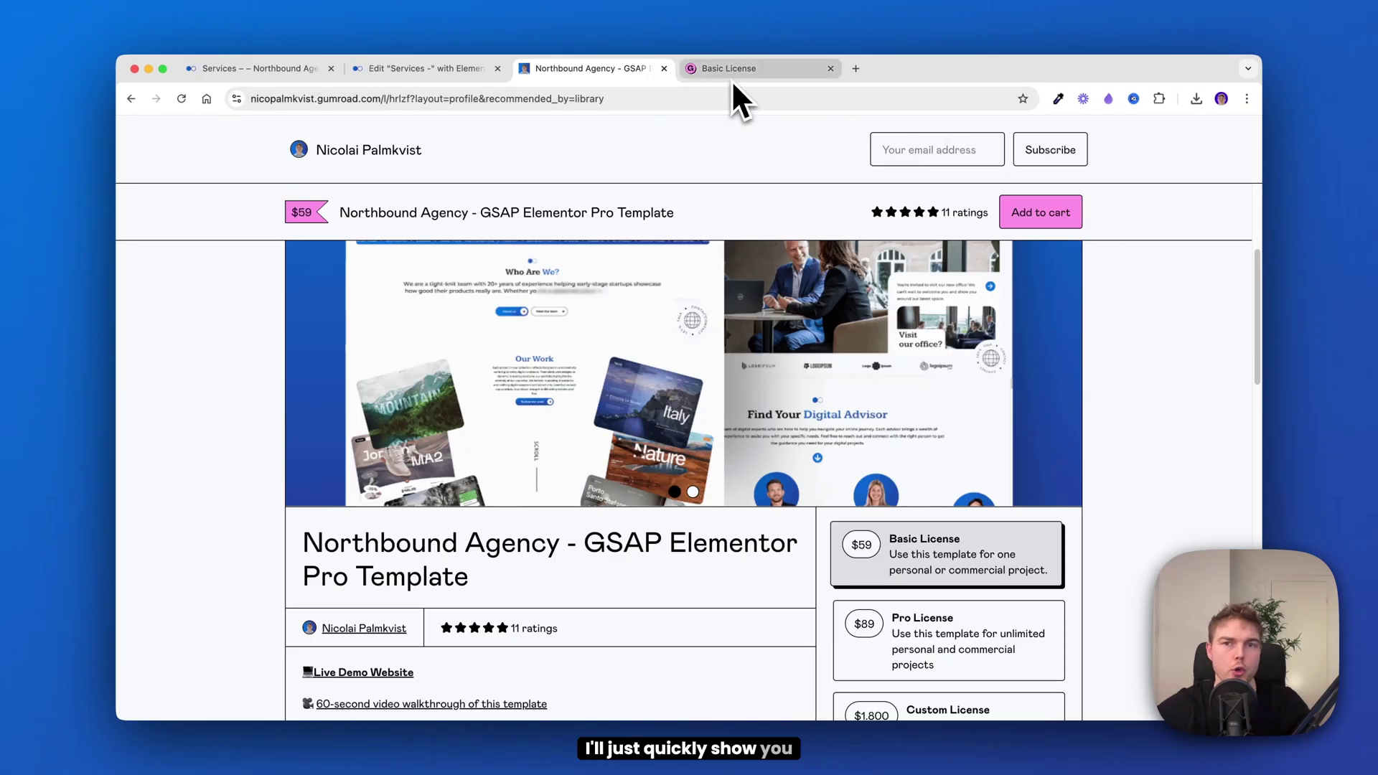
{"action": "left_click", "coordinate": [738, 79]}
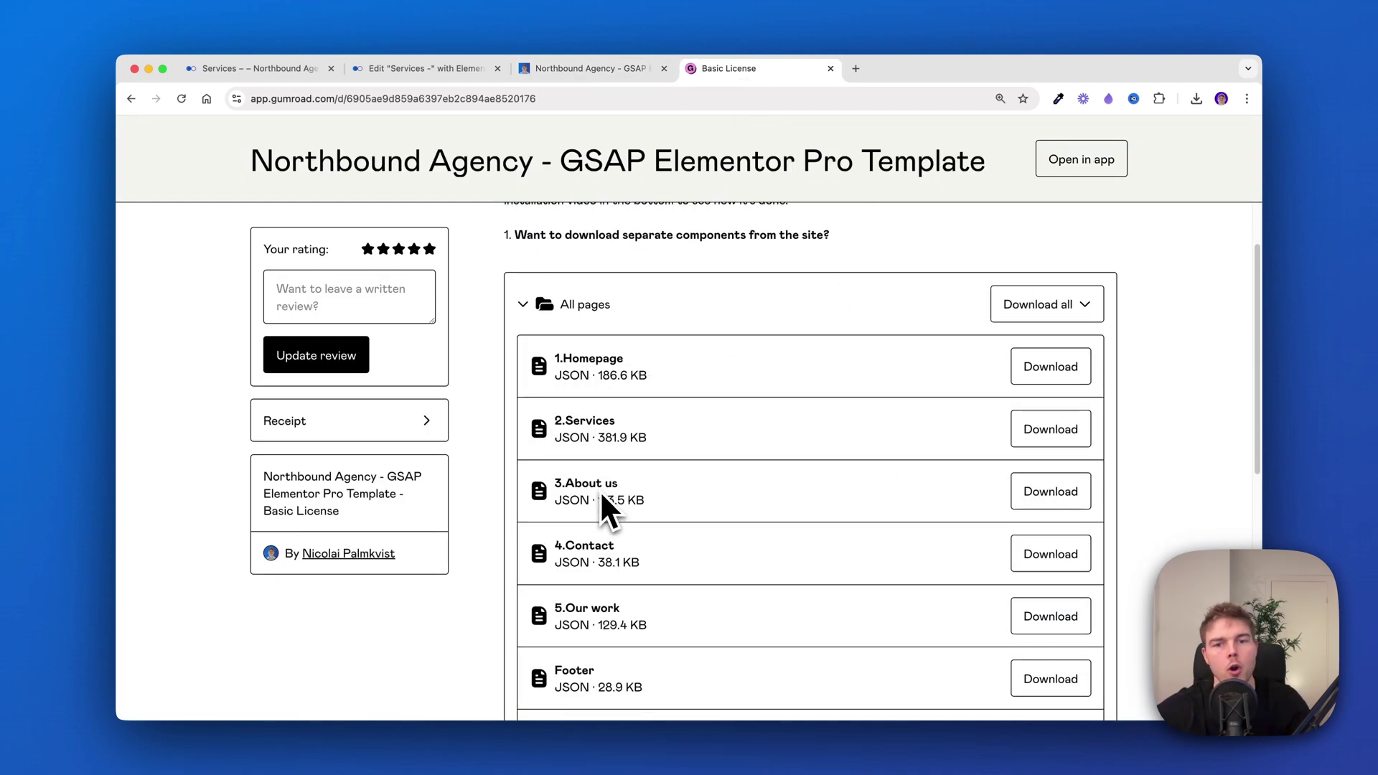
{"action": "scroll", "coordinate": [600, 489], "scroll_direction": "down", "scroll_amount": 5}
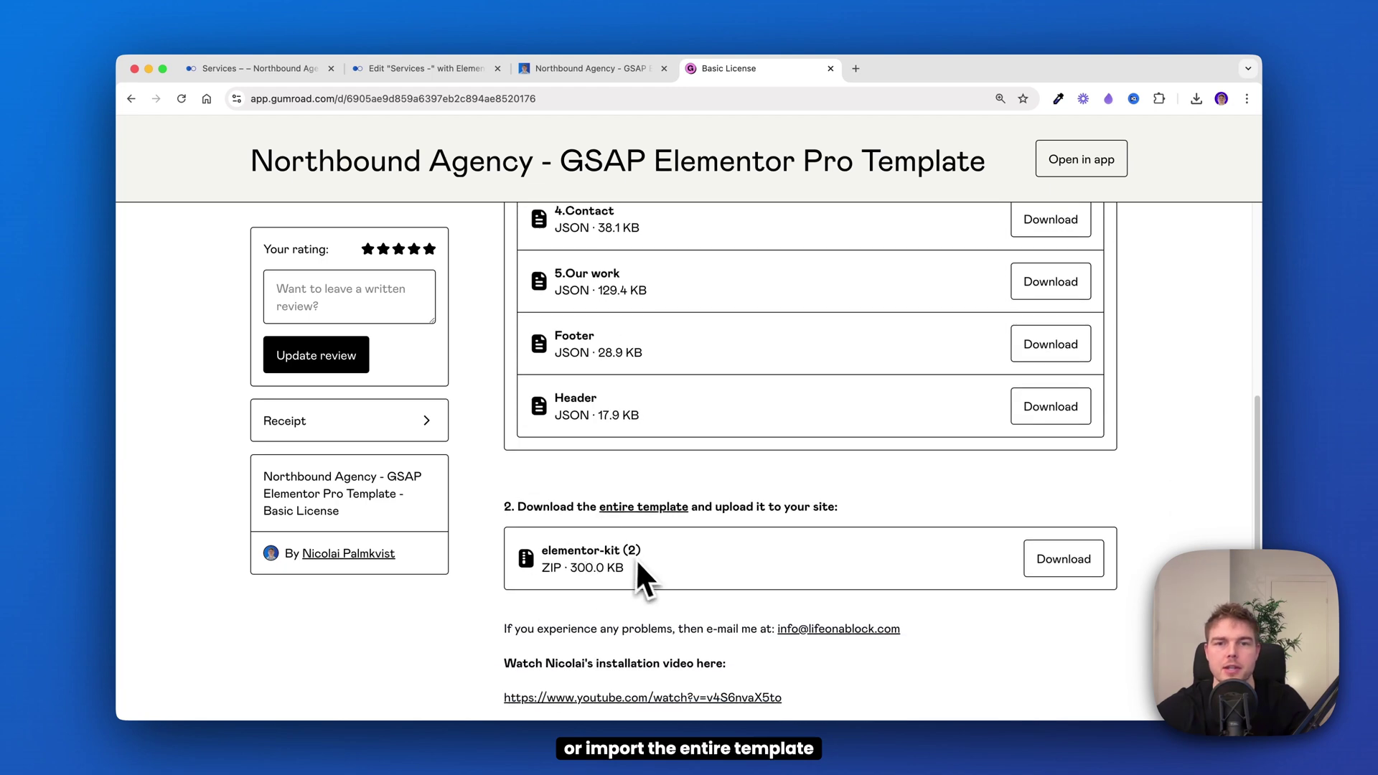
{"action": "scroll", "coordinate": [592, 570], "scroll_direction": "up", "scroll_amount": 4}
{"action": "scroll", "coordinate": [560, 373], "scroll_direction": "up", "scroll_amount": 1}
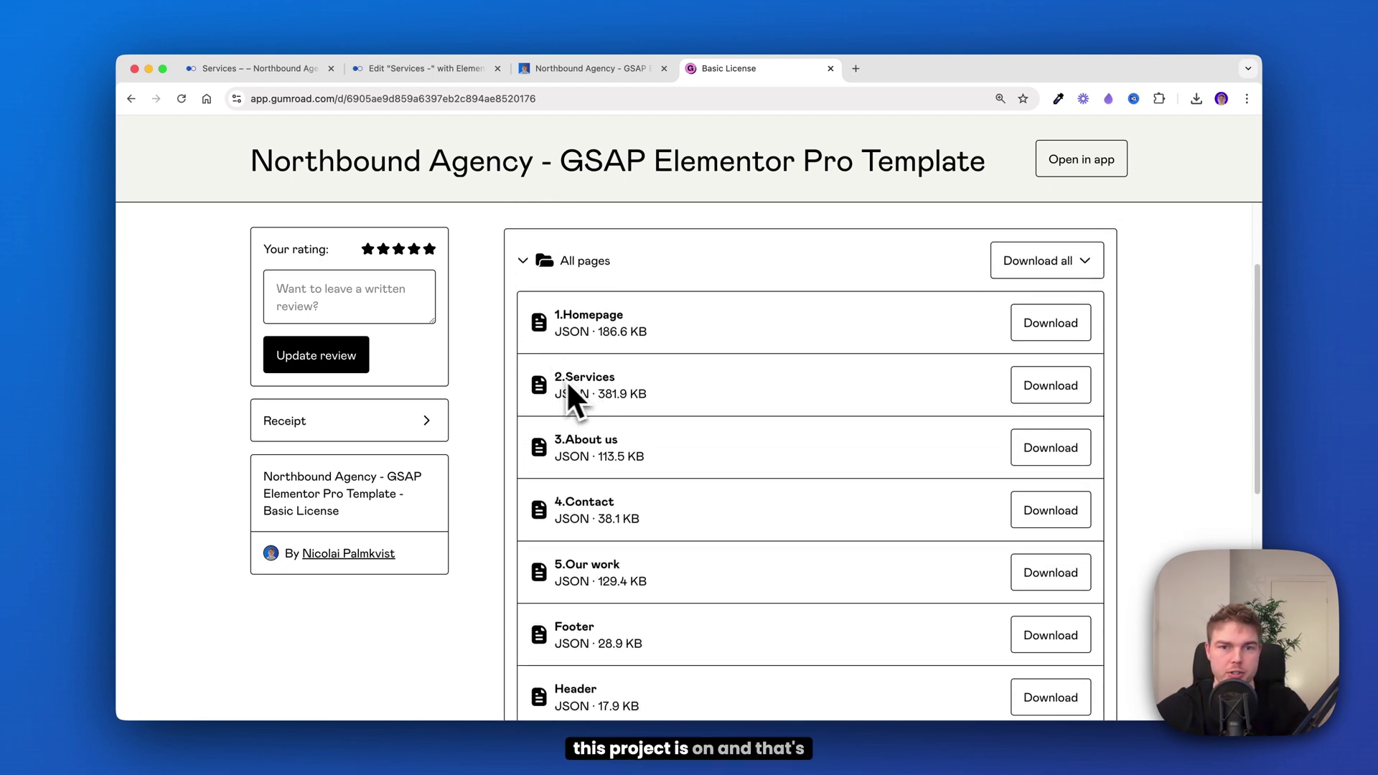
{"action": "left_click", "coordinate": [1040, 388]}
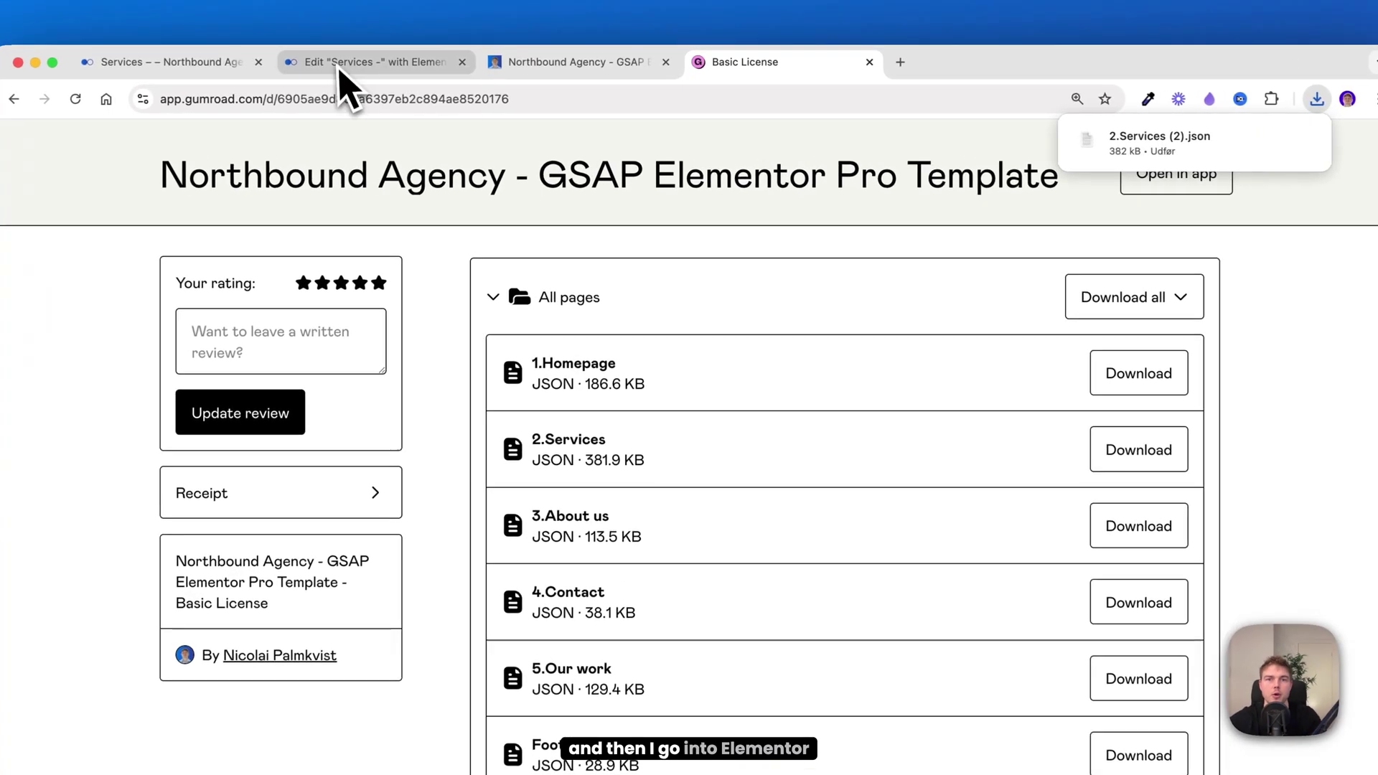
{"action": "left_click", "coordinate": [340, 70]}
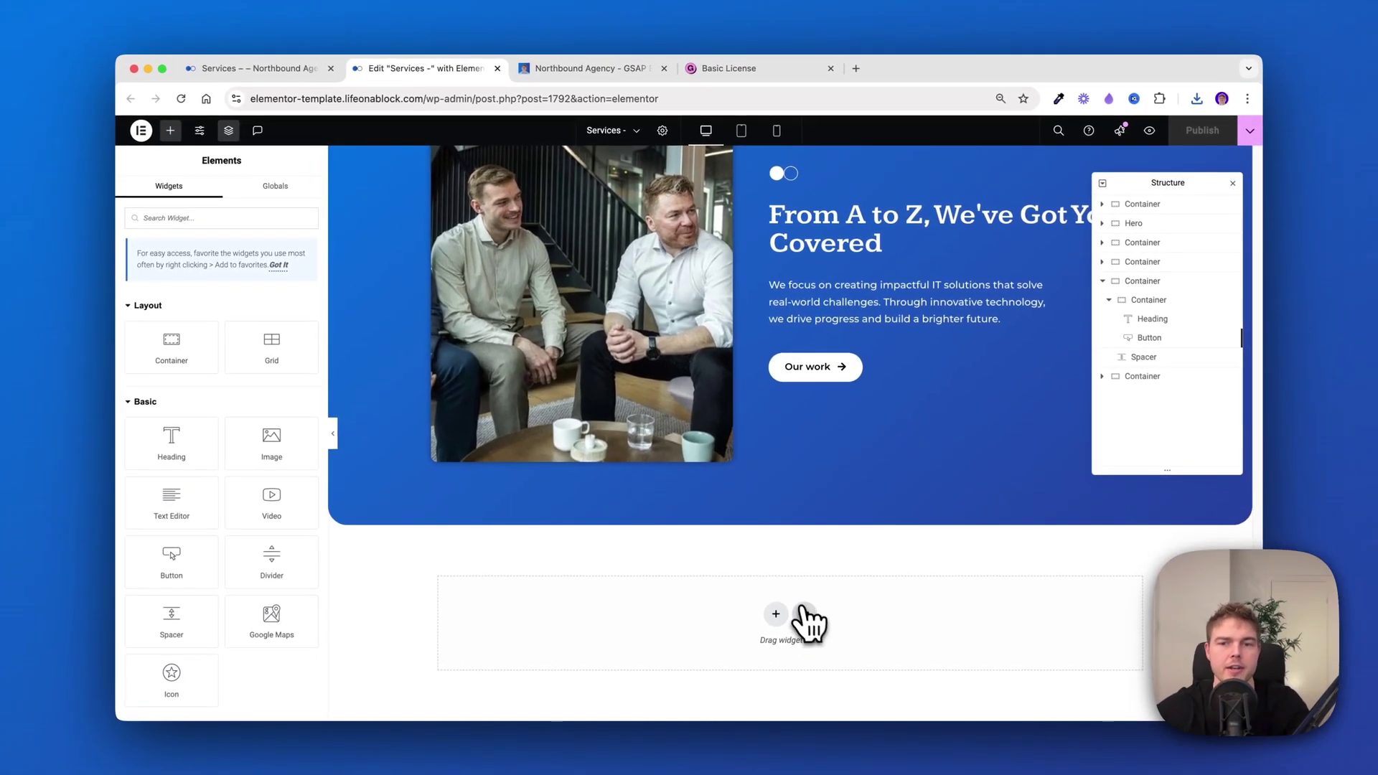
Import 2.Services (2).json through the template Library and insert it into the page
{"action": "left_click", "coordinate": [804, 614]}
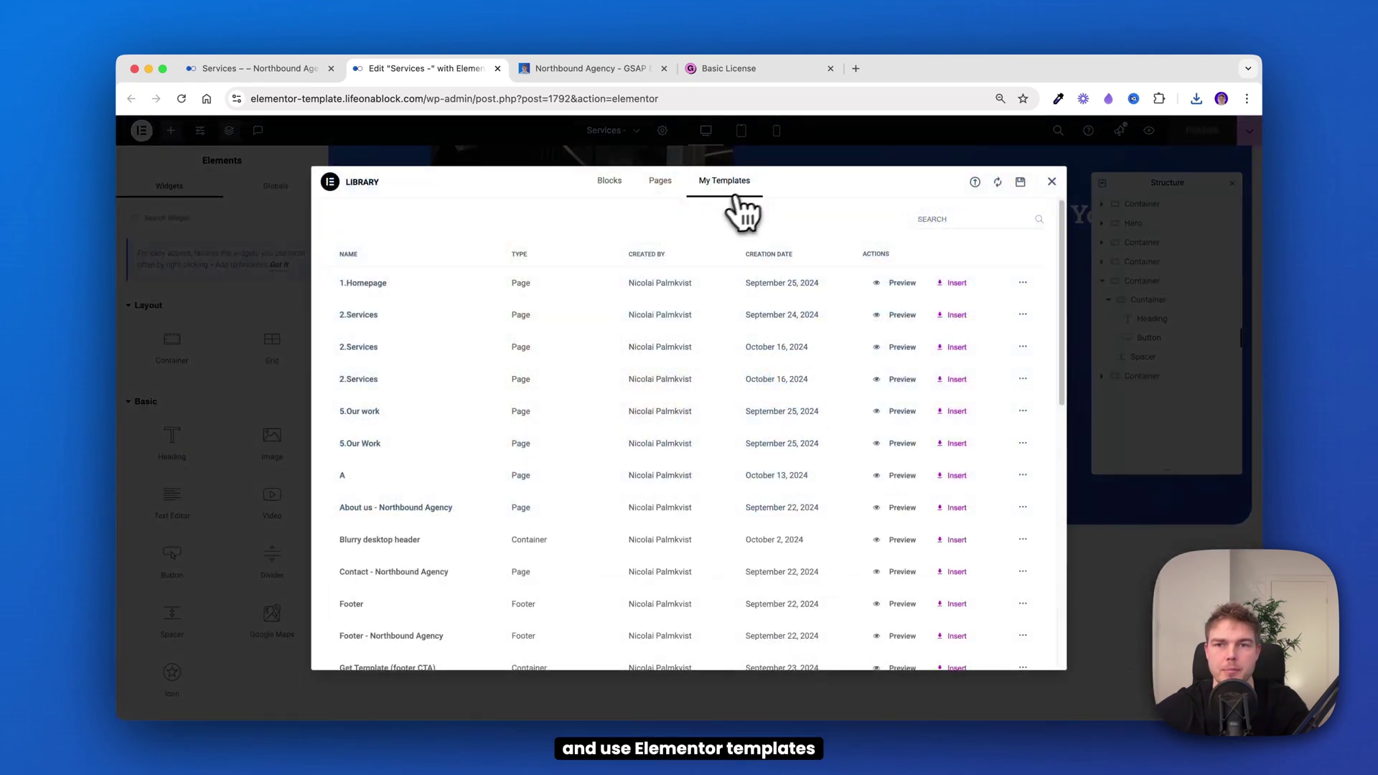
{"action": "left_click", "coordinate": [974, 182]}
{"action": "left_click", "coordinate": [1195, 99]}
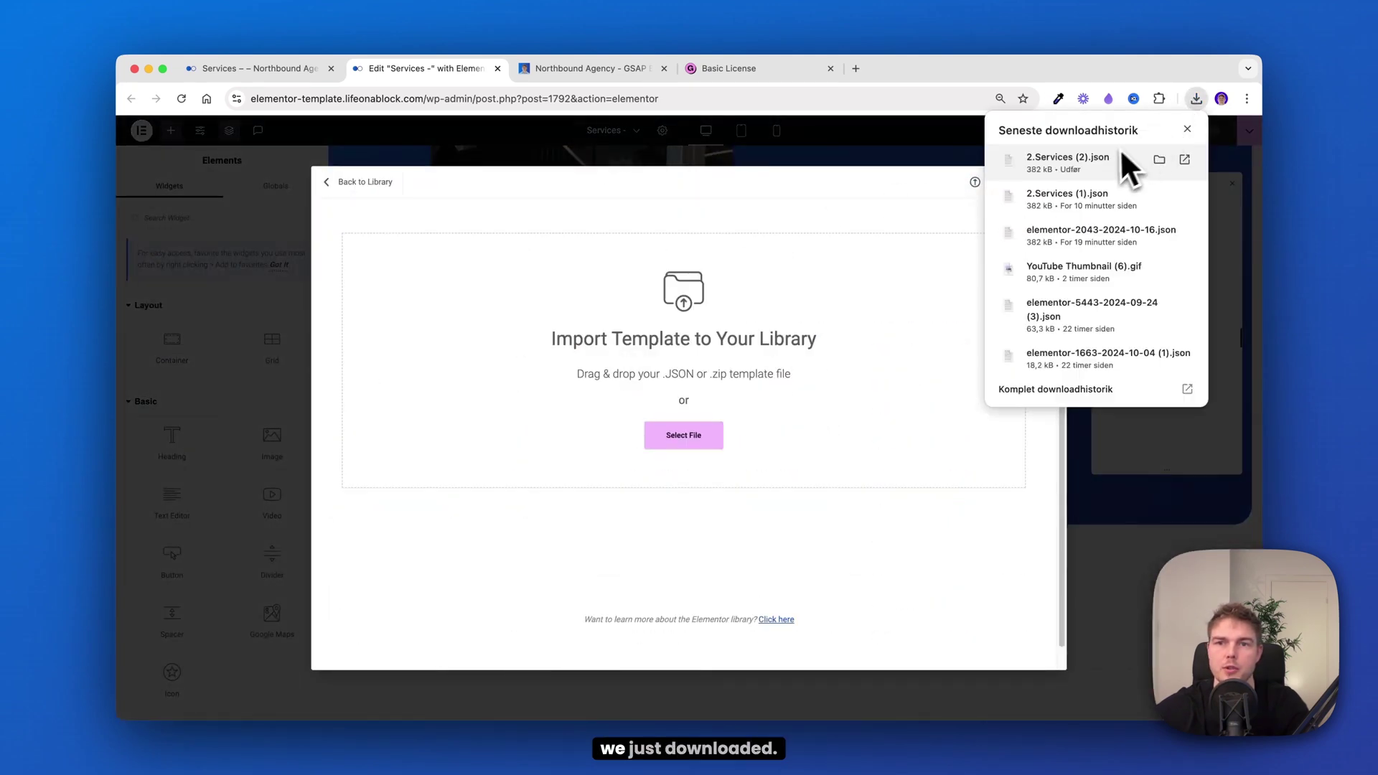
{"action": "left_click_drag", "start_coordinate": [1129, 170], "coordinate": [707, 359]}
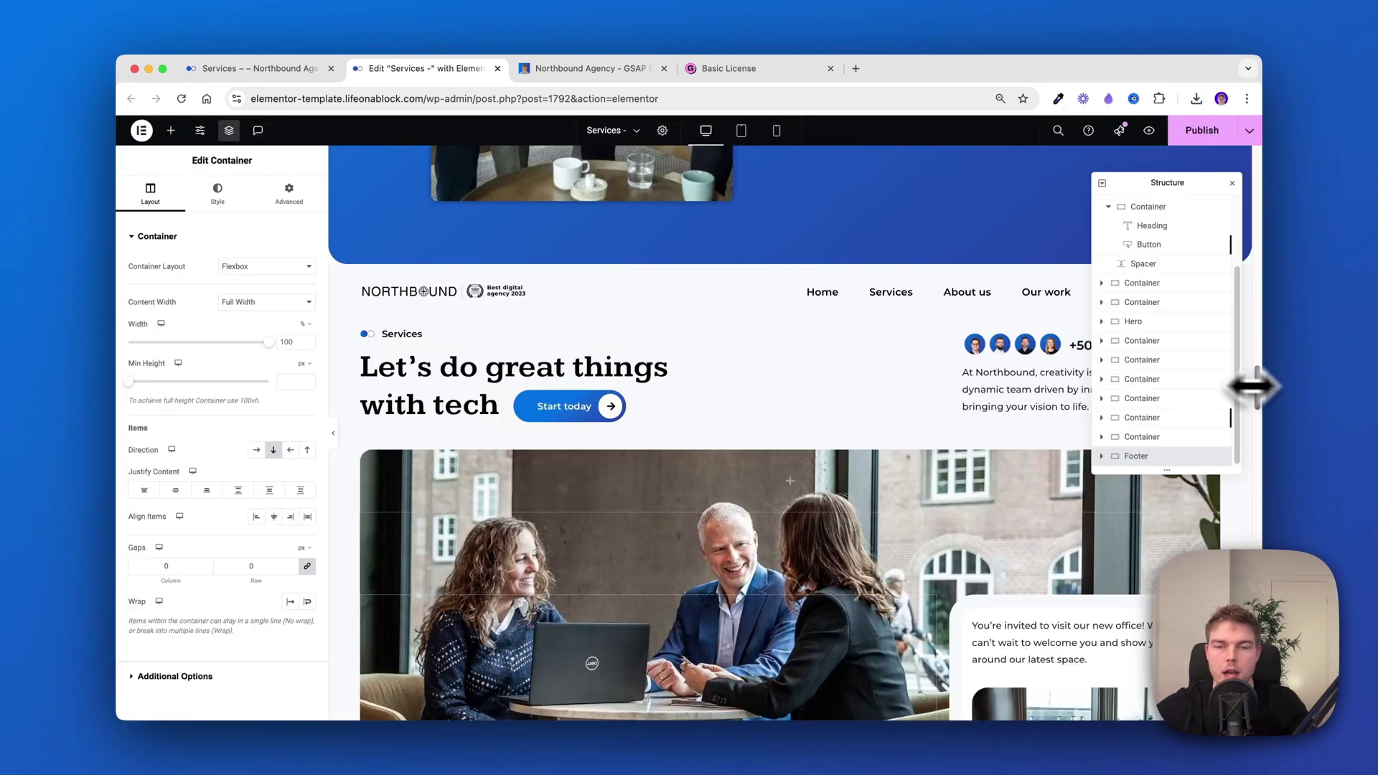
{"action": "left_click_drag", "start_coordinate": [1253, 386], "coordinate": [1186, 635]}
{"action": "scroll", "coordinate": [790, 431], "scroll_direction": "down", "scroll_amount": 3}
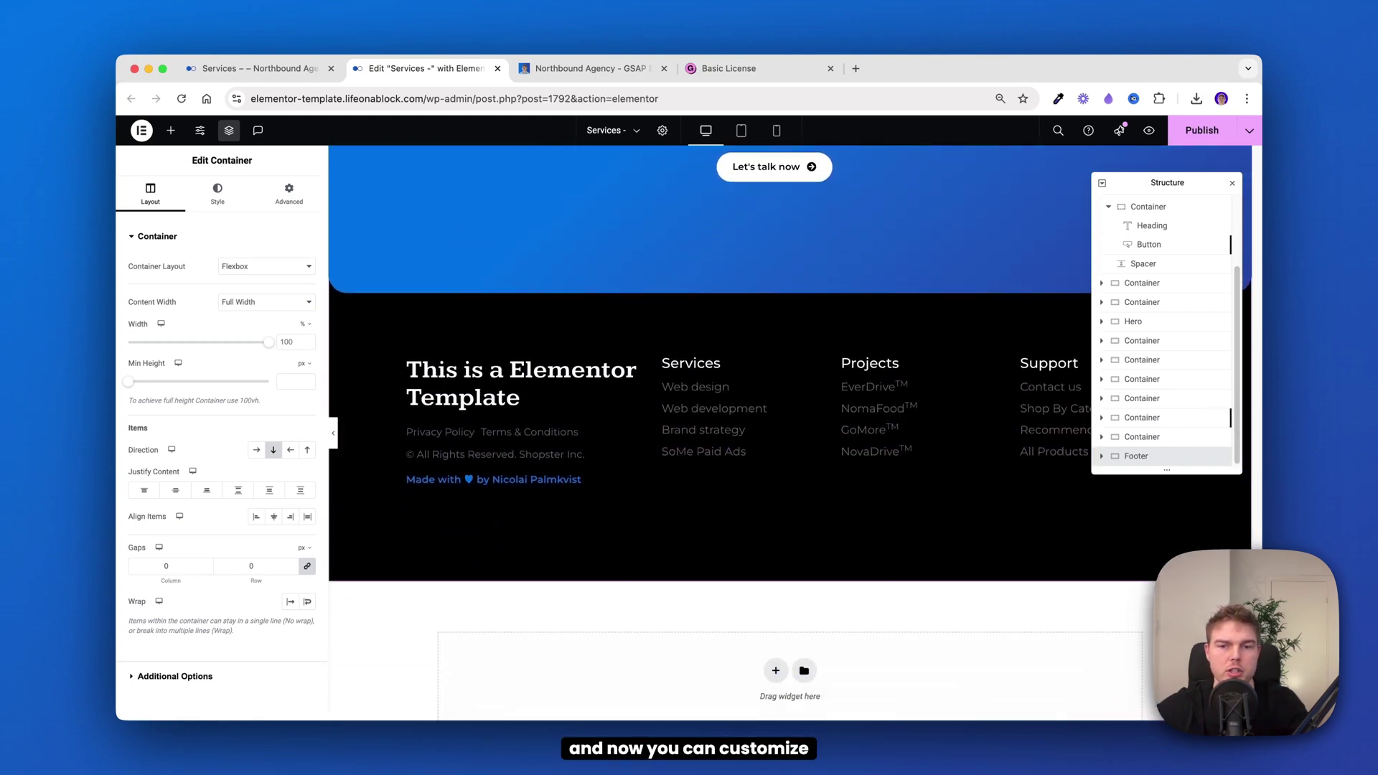
{"action": "scroll", "coordinate": [789, 431], "scroll_direction": "up", "scroll_amount": 3}
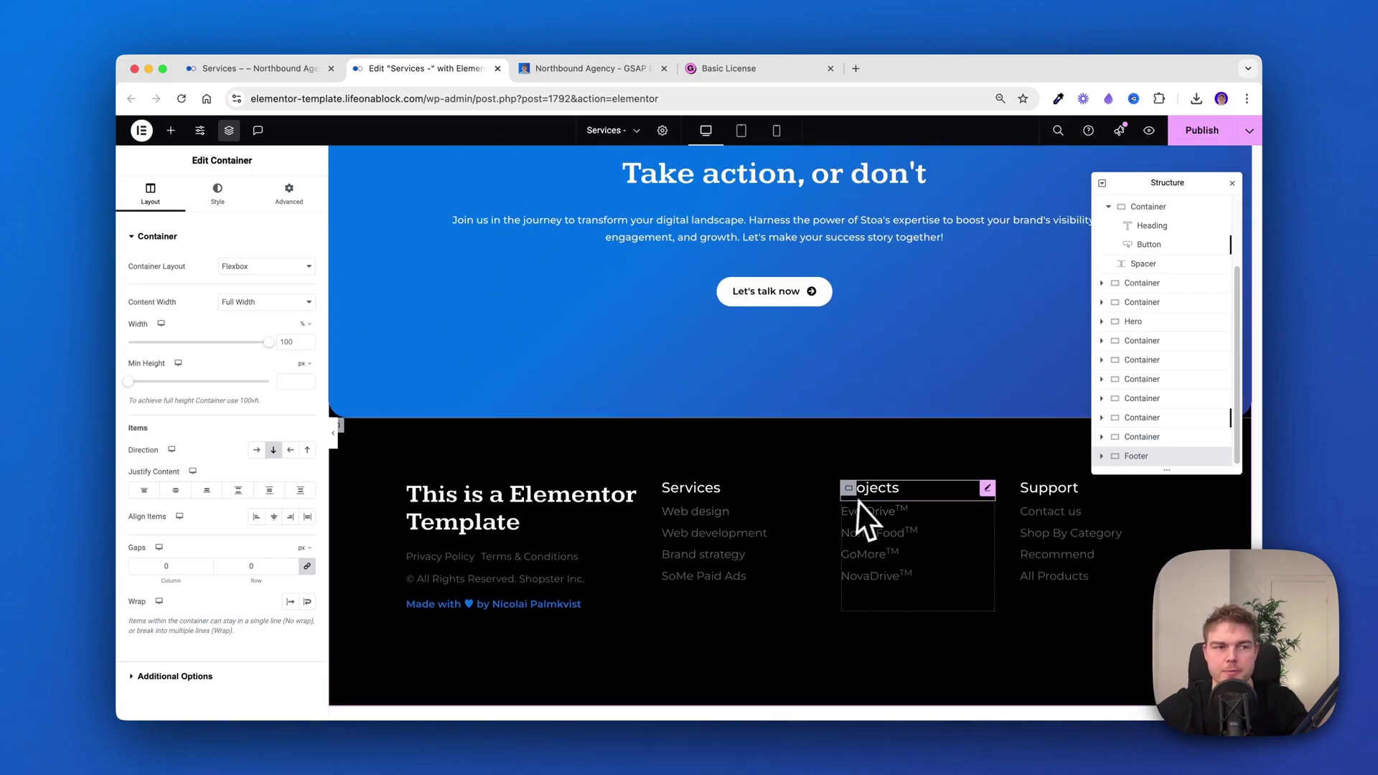